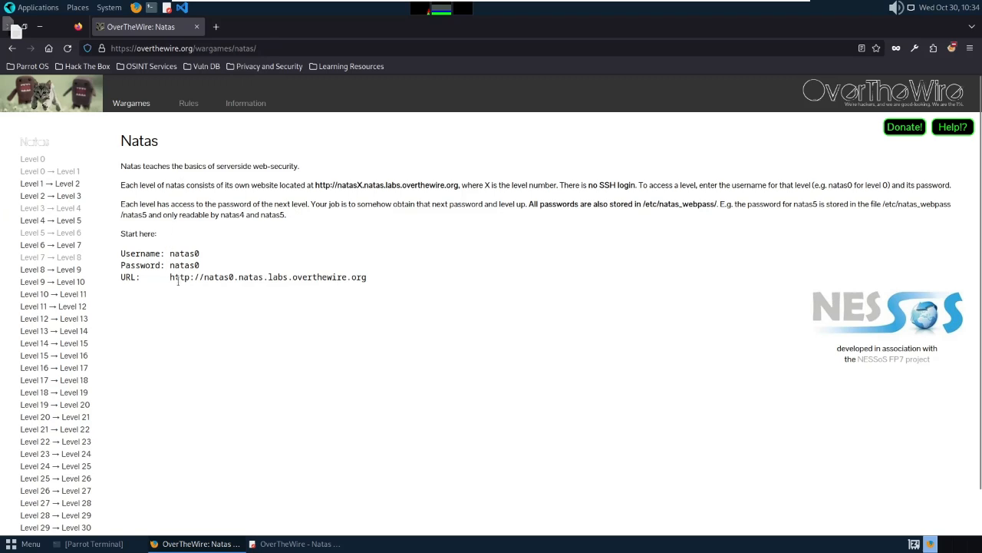
Load the copied natas0 level URL in a new tab and read its password hint.
{"action": "left_click_drag", "start_coordinate": [170, 278], "coordinate": [370, 277]}
{"action": "key", "text": "ctrl+c"}
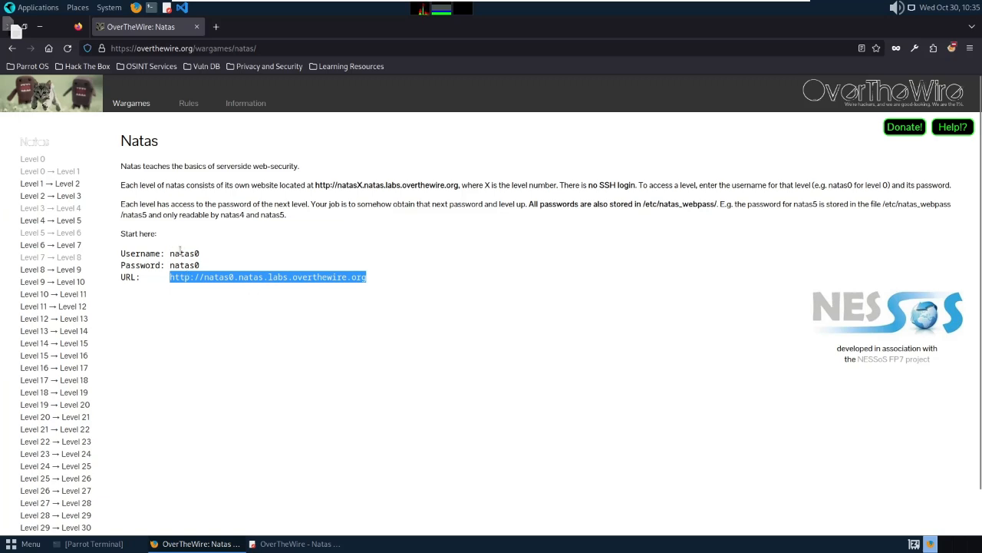
{"action": "left_click", "coordinate": [216, 28]}
{"action": "key", "text": "ctrl+v"}
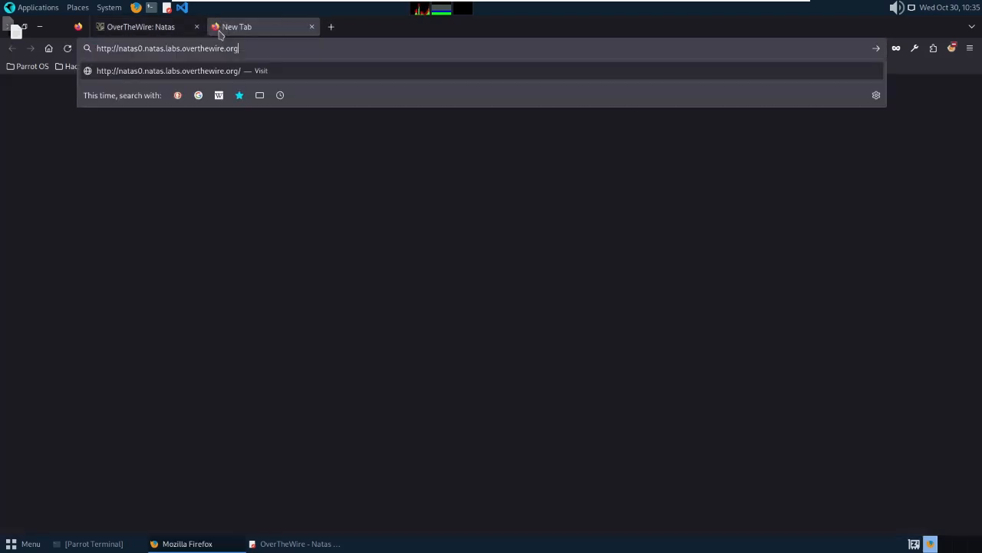
{"action": "key", "text": "Return"}
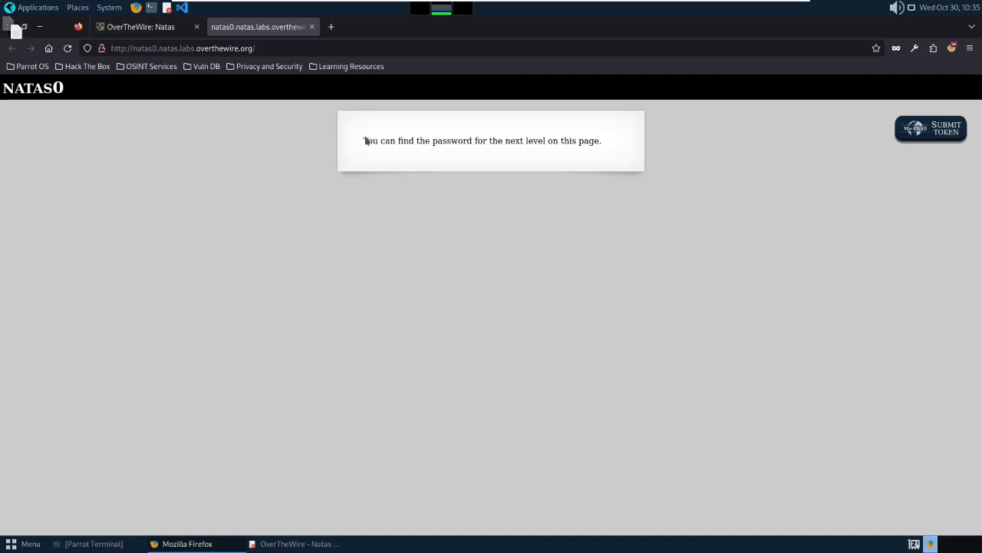
{"action": "left_click_drag", "start_coordinate": [362, 141], "coordinate": [656, 194]}
{"action": "left_click", "coordinate": [505, 457]}
Open the natas0 page's HTML source in a new tab.
{"action": "right_click", "coordinate": [417, 163]}
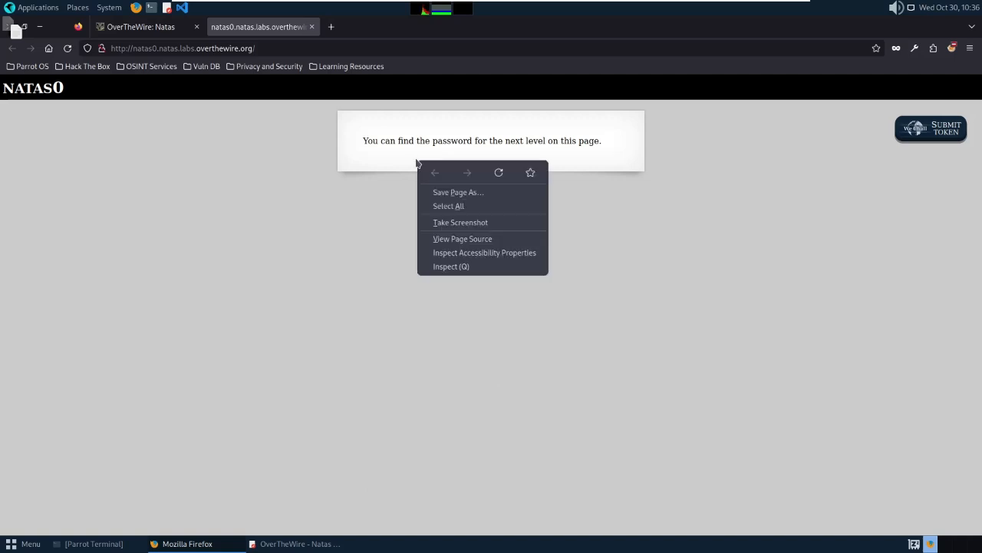
{"action": "left_click", "coordinate": [478, 242]}
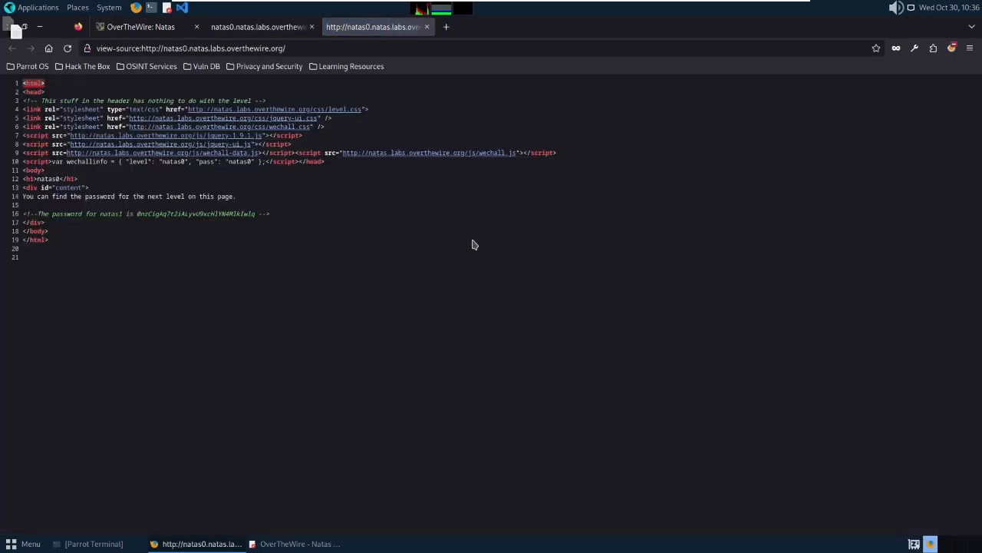
{"action": "left_click", "coordinate": [248, 30]}
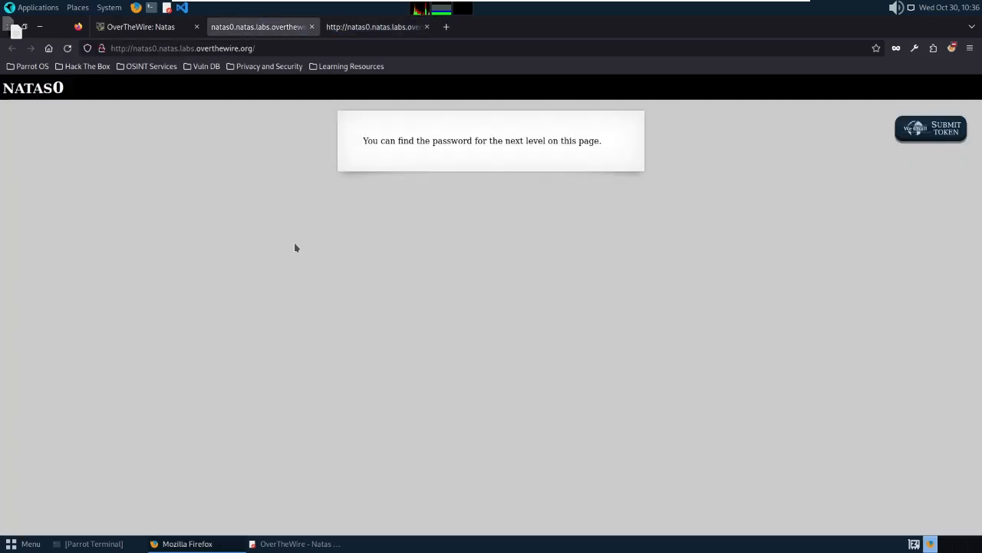
{"action": "left_click", "coordinate": [358, 29]}
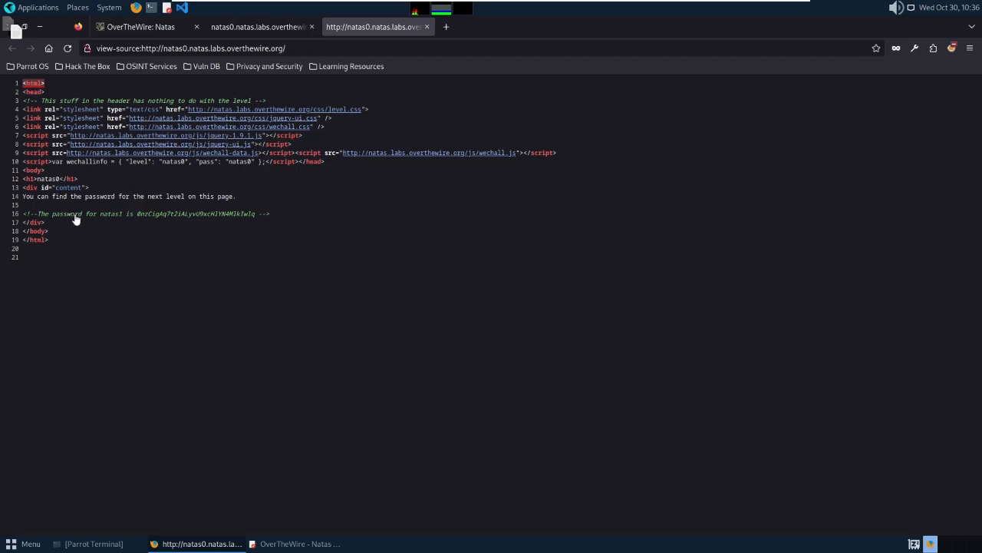
Copy the natas1 password from the source comment and bring up the Pluma notes.
{"action": "double_click", "coordinate": [182, 215]}
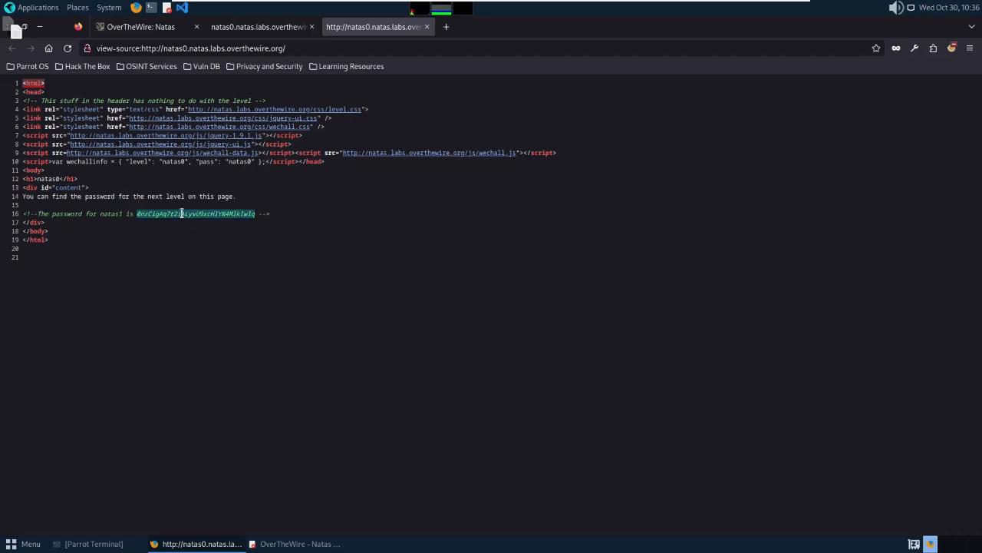
{"action": "right_click", "coordinate": [181, 214]}
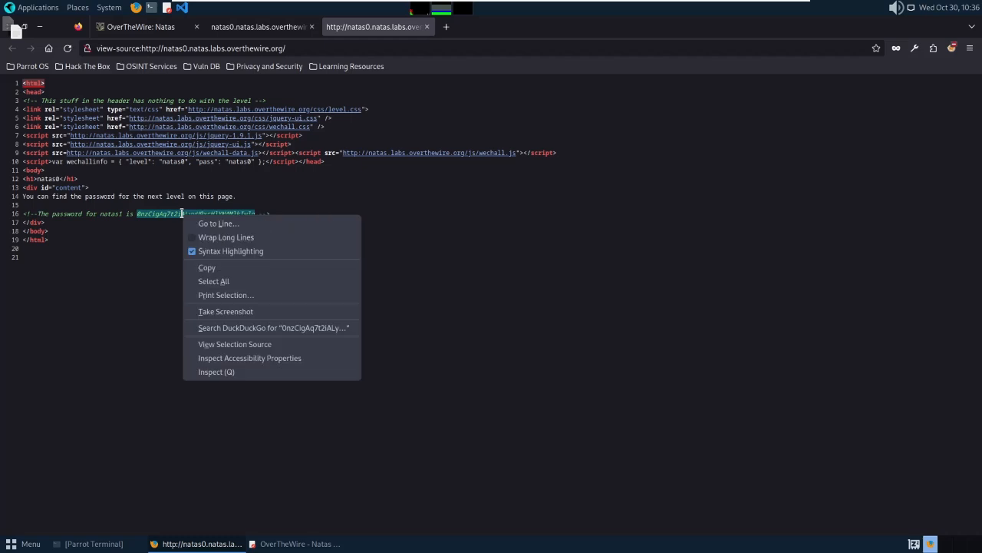
{"action": "left_click", "coordinate": [206, 268]}
{"action": "mouse_move", "coordinate": [294, 545]}
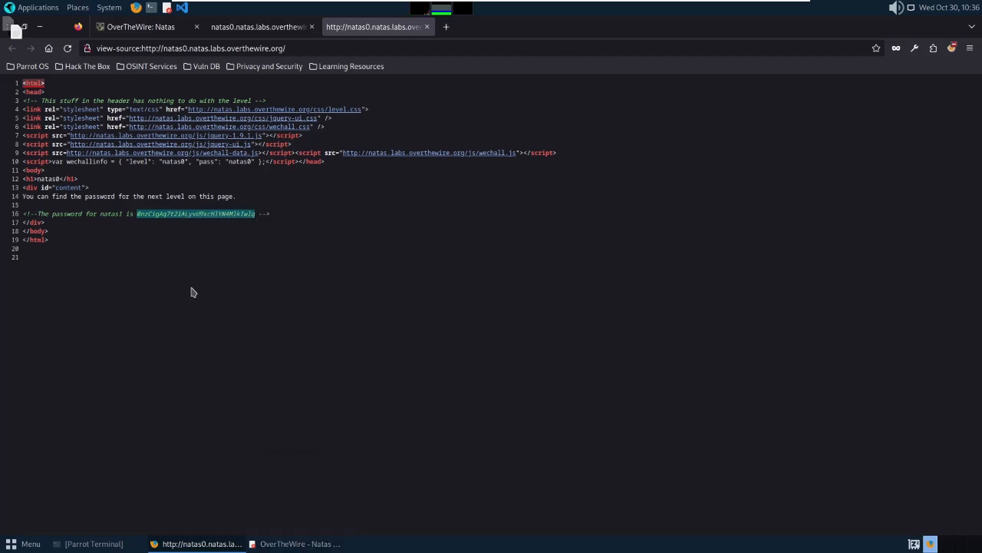
{"action": "left_click", "coordinate": [295, 545]}
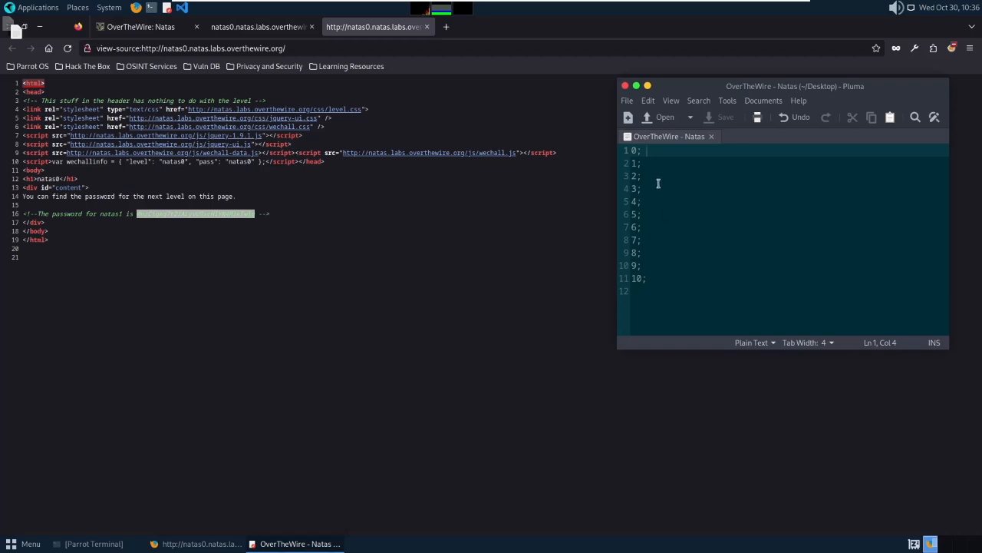
Paste the natas1 password beside entry 0, save the notes, and return to the Natas overview.
{"action": "key", "text": "ctrl+v"}
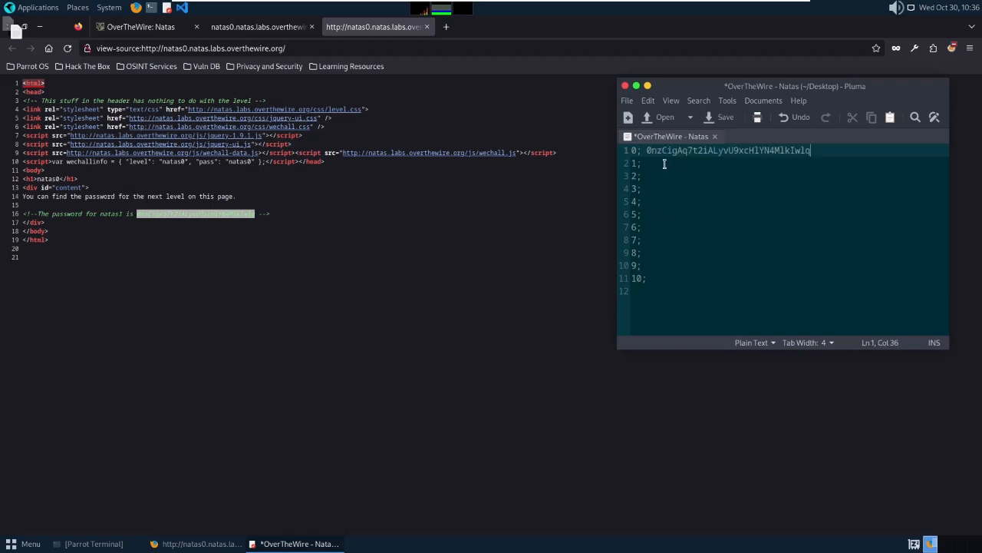
{"action": "key", "text": "ctrl+s"}
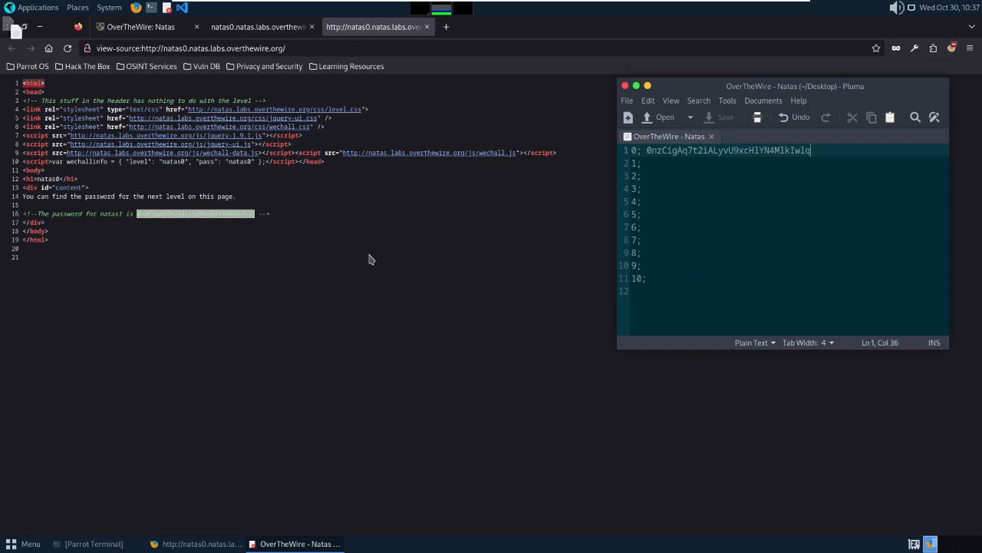
{"action": "left_click", "coordinate": [151, 33]}
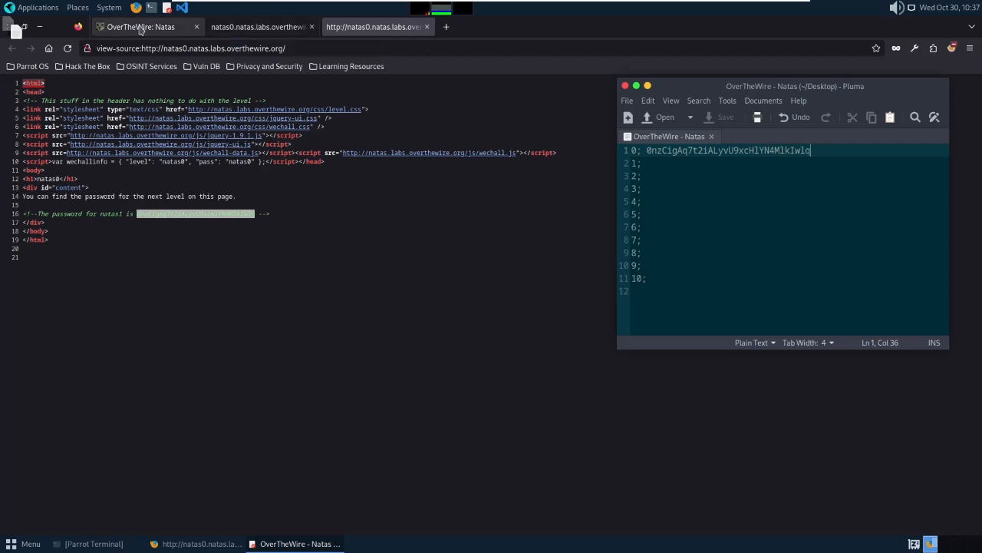
Close both natas0 tabs and open the Level 0 → Level 1 instructions.
{"action": "left_click", "coordinate": [311, 27]}
{"action": "left_click", "coordinate": [311, 27]}
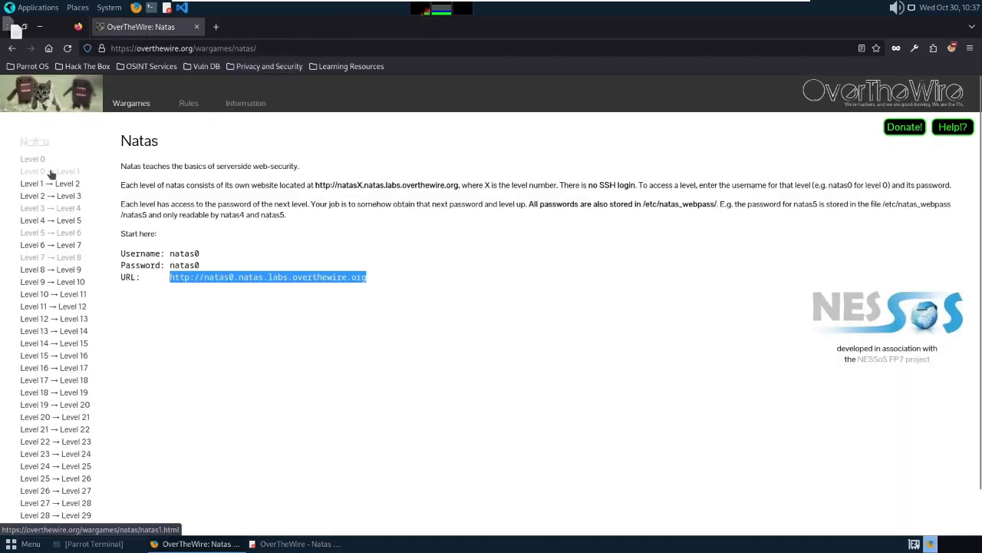
{"action": "left_click", "coordinate": [30, 173]}
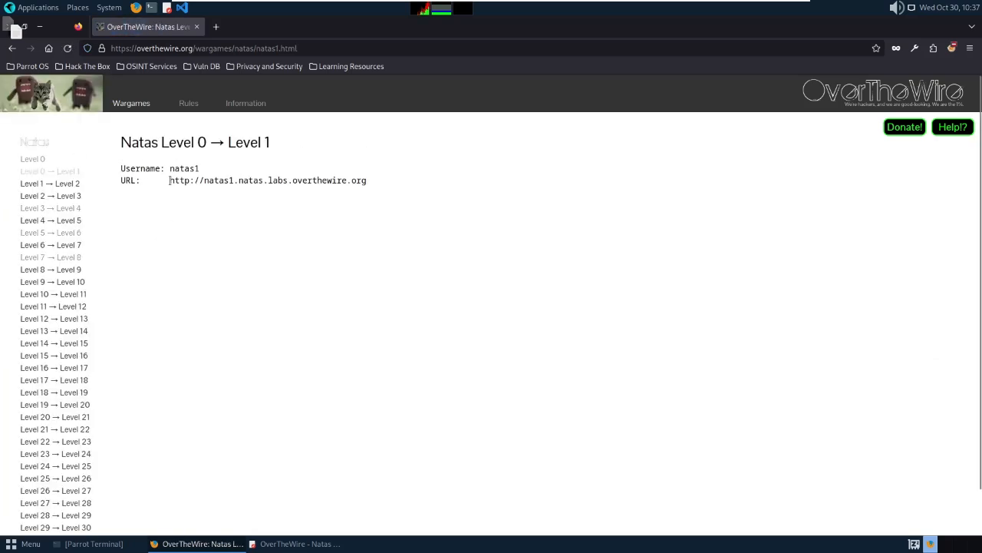
Copy the natas1 level URL and load it in a new tab.
{"action": "left_click_drag", "start_coordinate": [170, 180], "coordinate": [368, 181]}
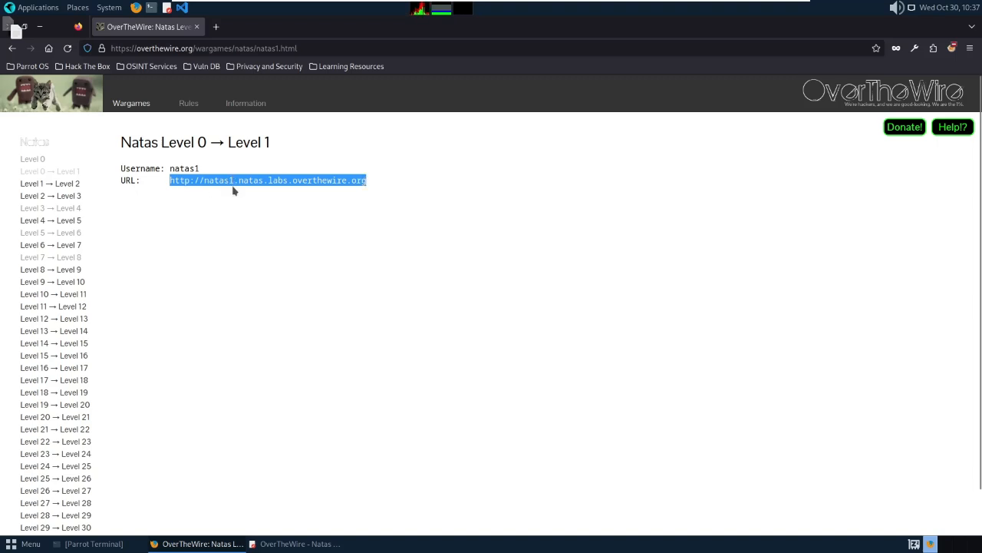
{"action": "left_click", "coordinate": [217, 30]}
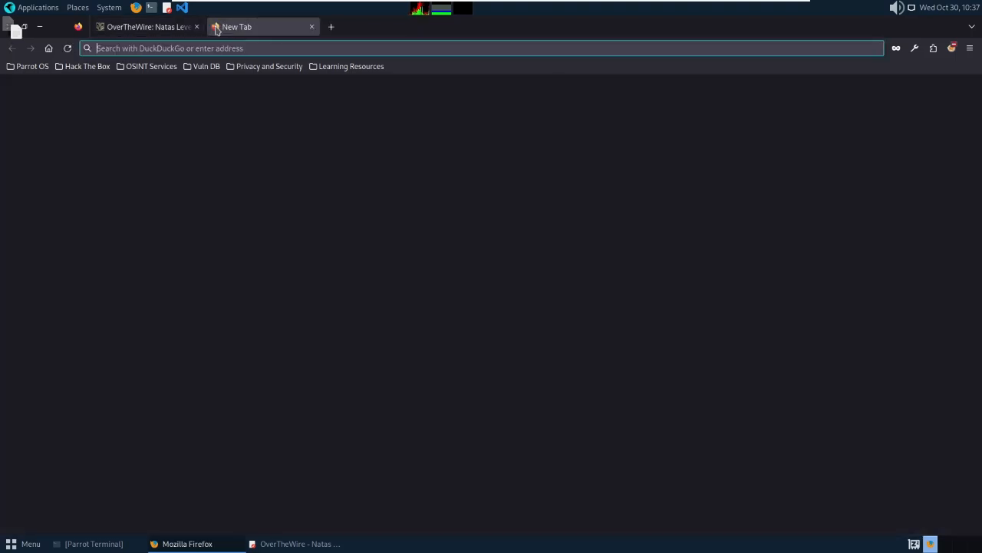
{"action": "key", "text": "ctrl+v"}
{"action": "key", "text": "Return"}
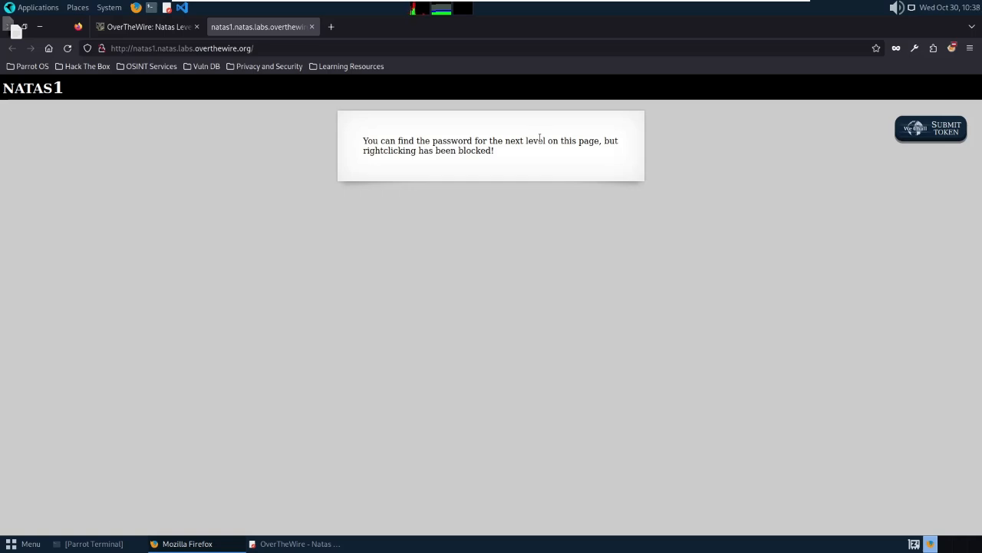
Dismiss natas1's right-click blocked alert and go back to the Level 0 → Level 1 instructions tab.
{"action": "right_click", "coordinate": [451, 169]}
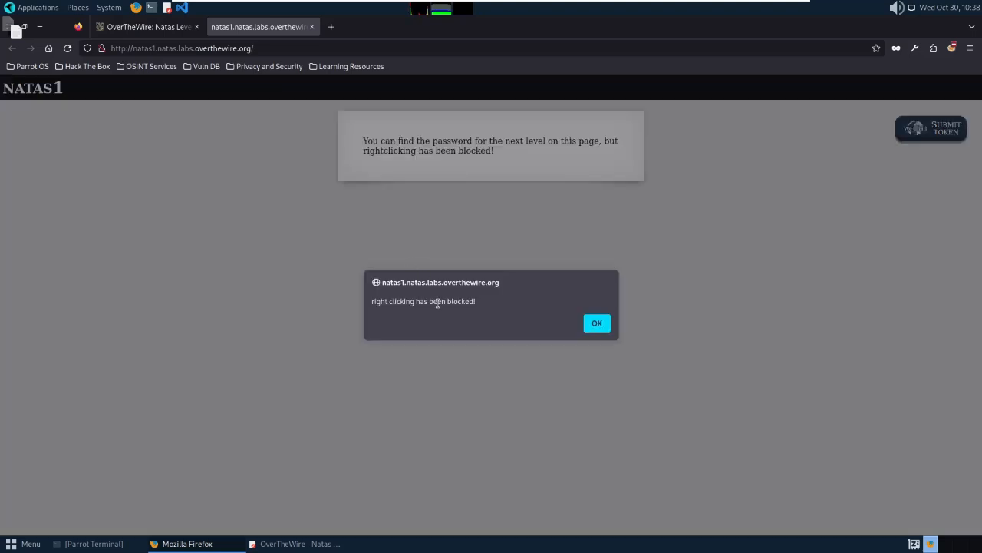
{"action": "left_click", "coordinate": [596, 323]}
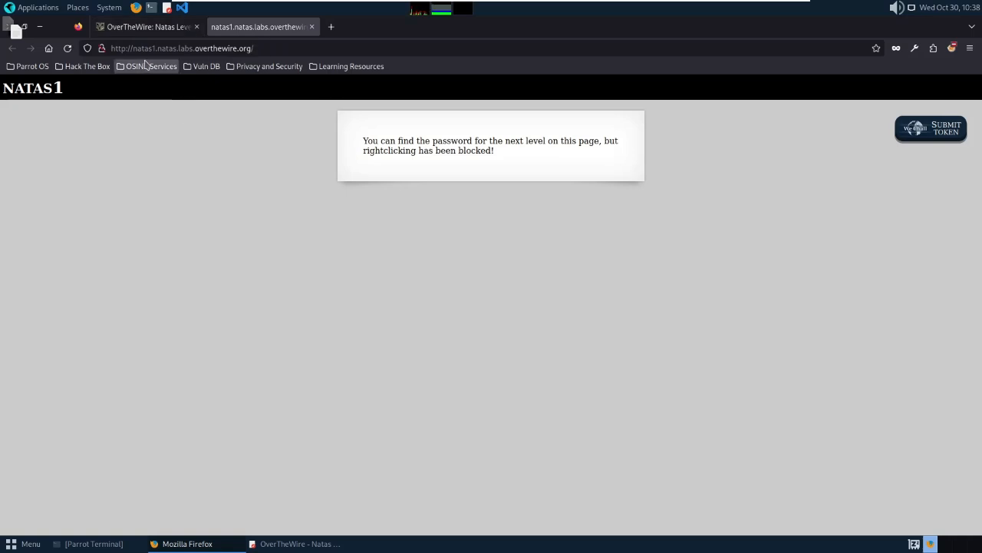
{"action": "left_click", "coordinate": [146, 28]}
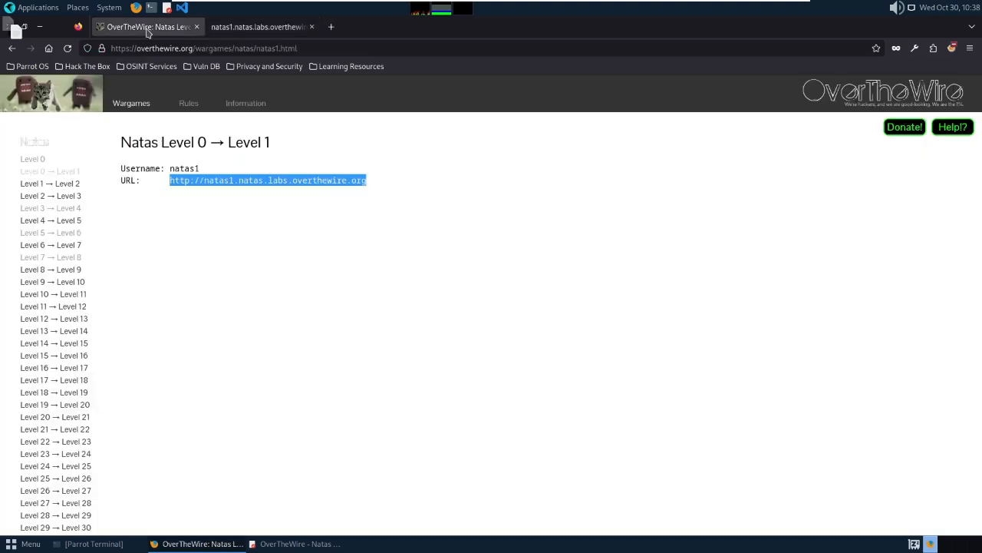
{"action": "left_click", "coordinate": [202, 297]}
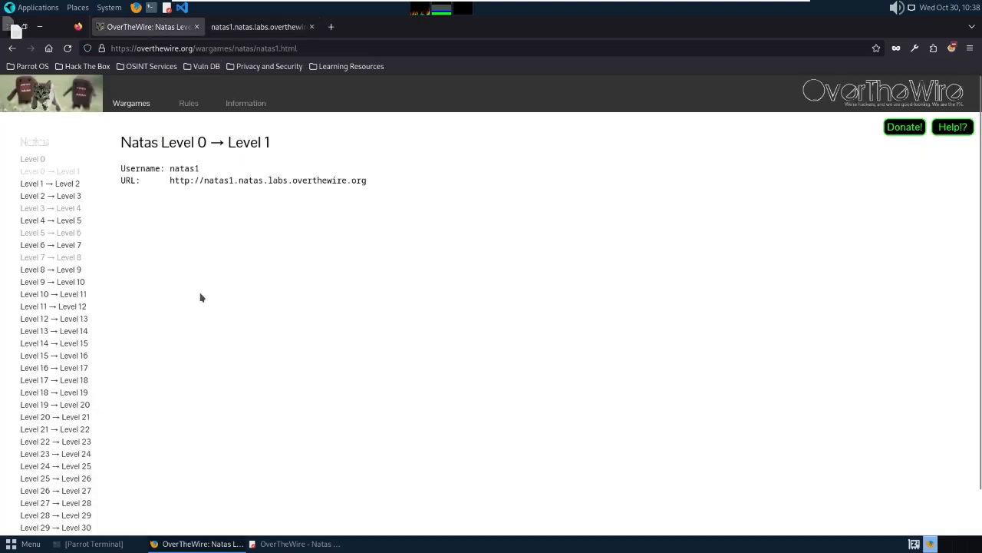
Open the instructions page's source in a new tab and inspect its view-source: address.
{"action": "right_click", "coordinate": [170, 255]}
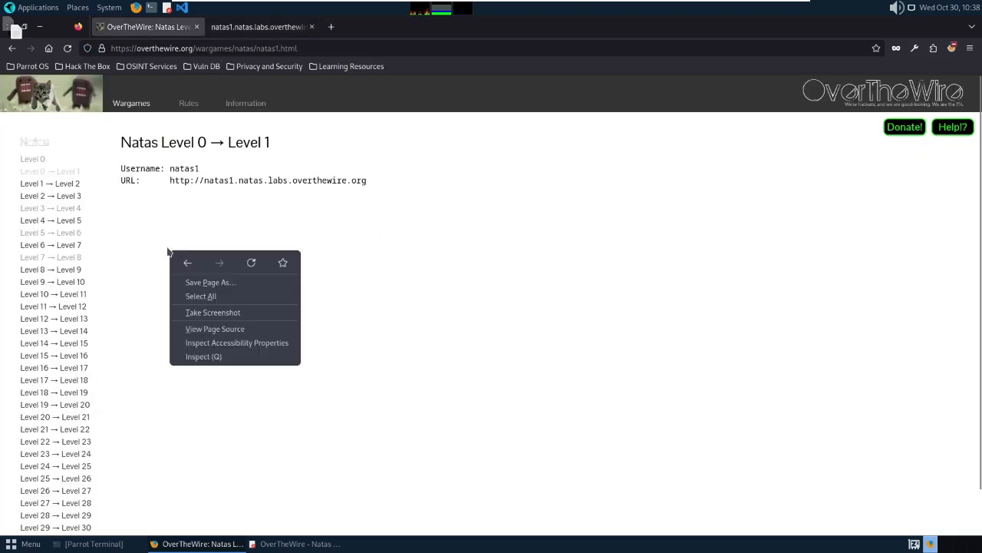
{"action": "left_click", "coordinate": [214, 328]}
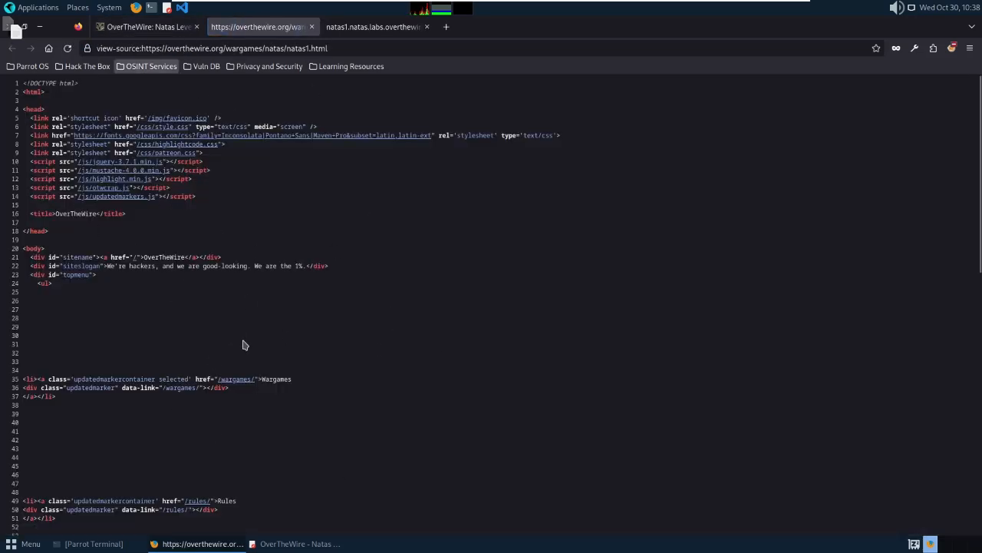
{"action": "scroll", "coordinate": [294, 222], "scroll_direction": "down", "scroll_amount": 10}
{"action": "scroll", "coordinate": [293, 223], "scroll_direction": "up", "scroll_amount": 12}
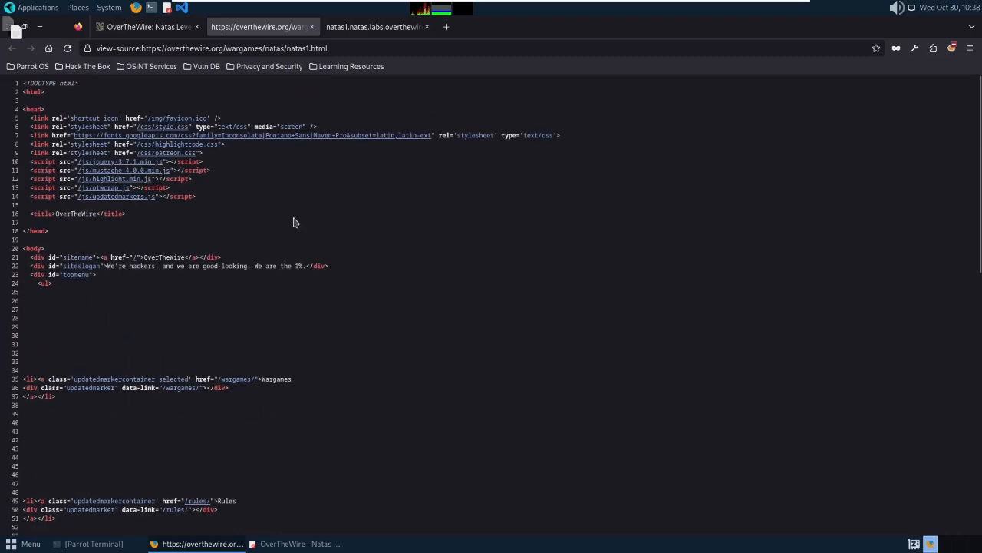
{"action": "left_click", "coordinate": [98, 49]}
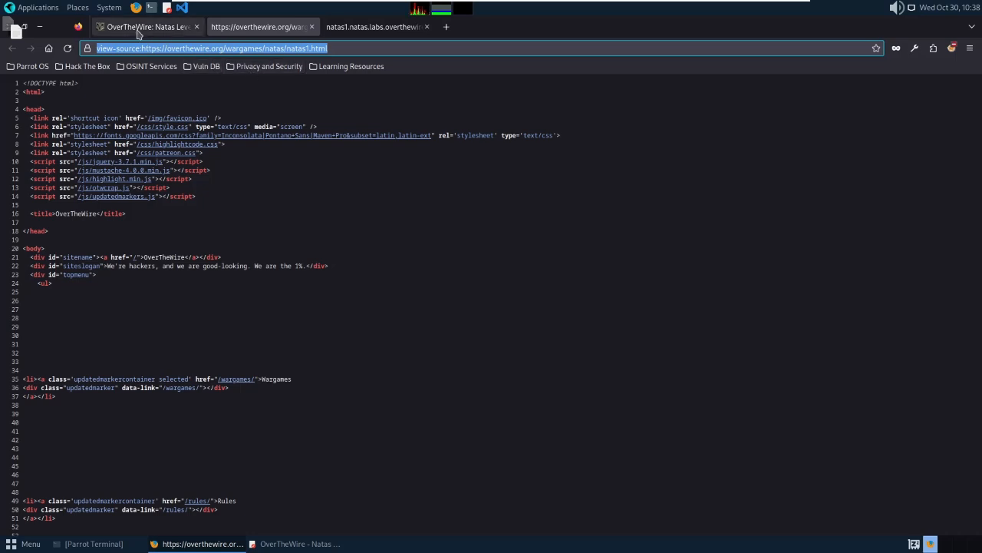
Compare the rendered and source page addresses to isolate the 'view-source:' prefix, then return to natas1.
{"action": "left_click", "coordinate": [140, 33]}
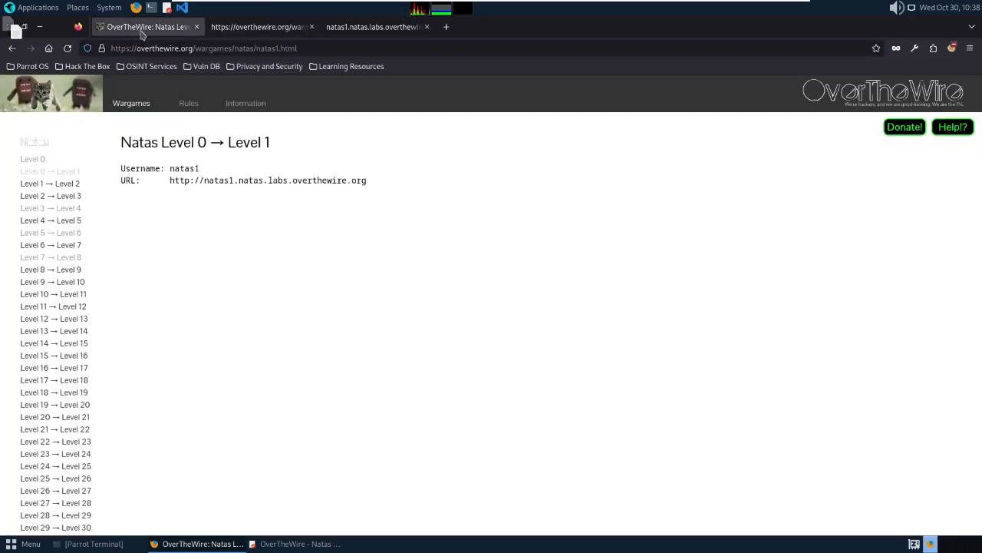
{"action": "left_click", "coordinate": [223, 33]}
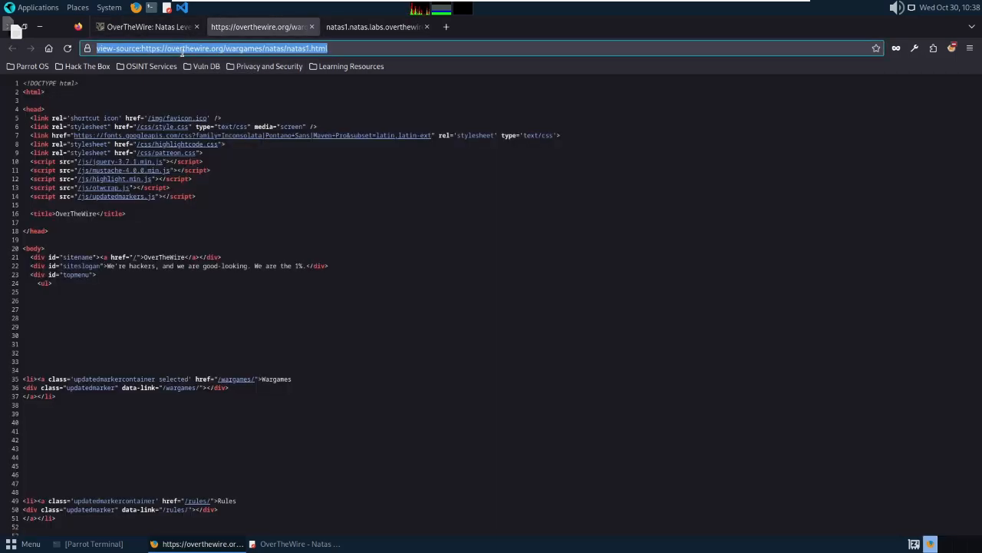
{"action": "left_click_drag", "start_coordinate": [141, 48], "coordinate": [332, 47]}
{"action": "left_click", "coordinate": [142, 27]}
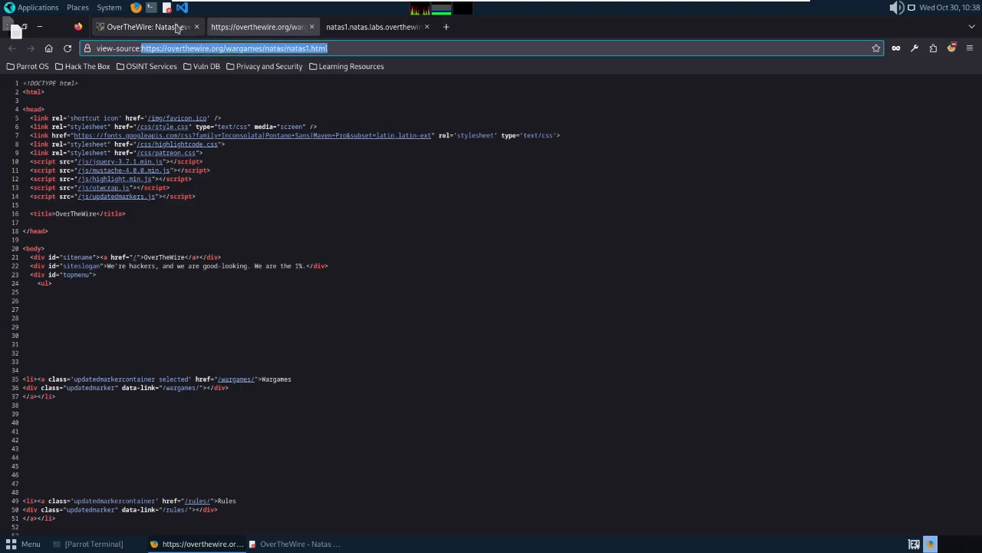
{"action": "double_click", "coordinate": [119, 48]}
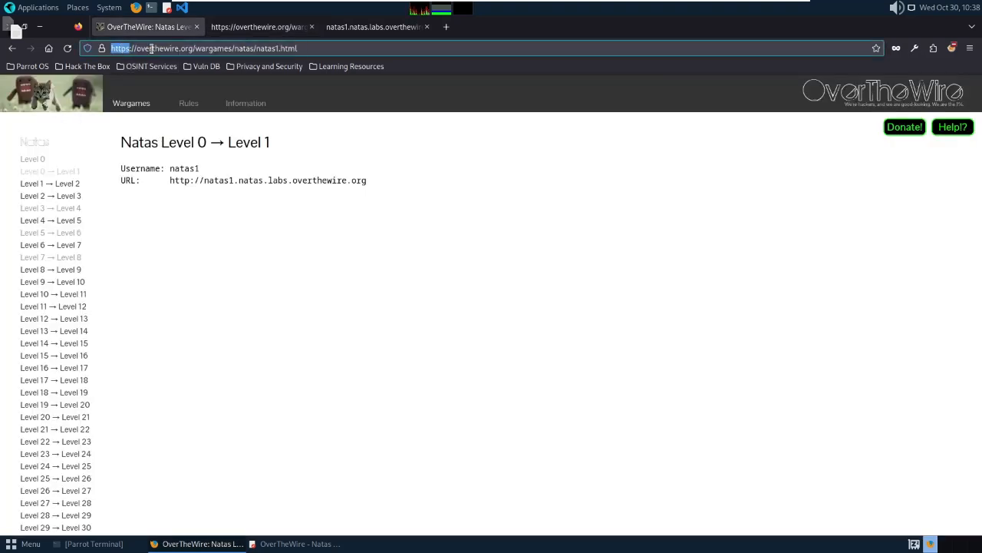
{"action": "left_click", "coordinate": [238, 33]}
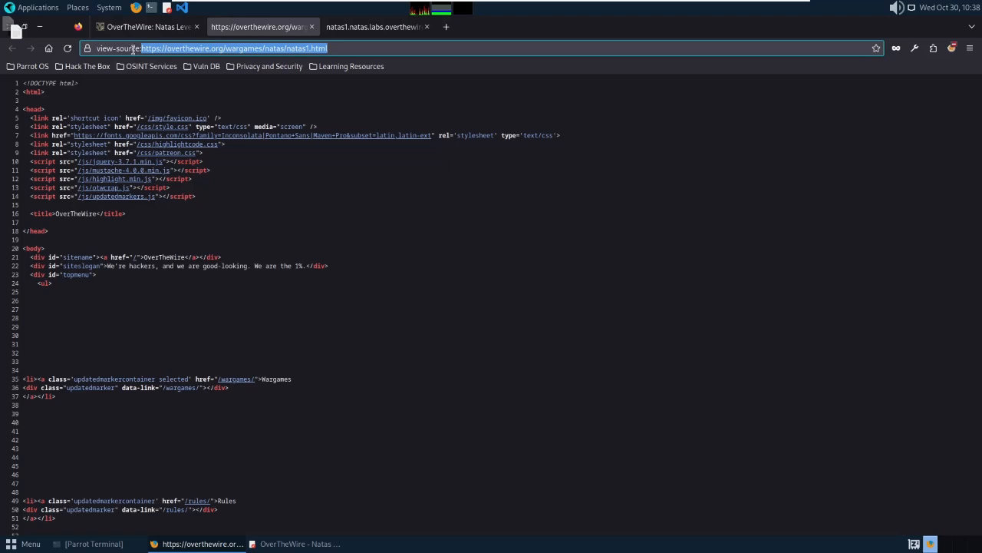
{"action": "left_click_drag", "start_coordinate": [141, 47], "coordinate": [94, 47]}
{"action": "key", "text": "ctrl+c"}
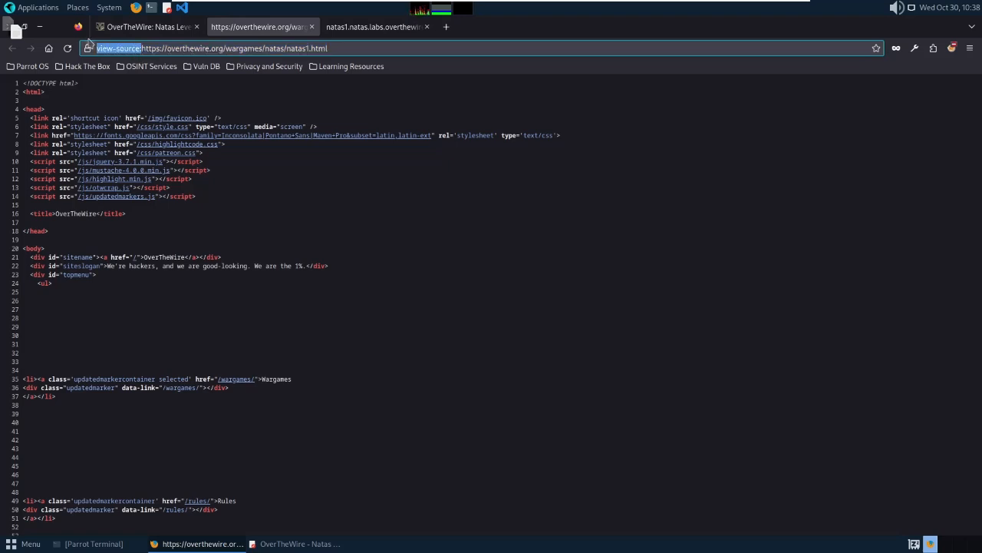
{"action": "left_click", "coordinate": [363, 28]}
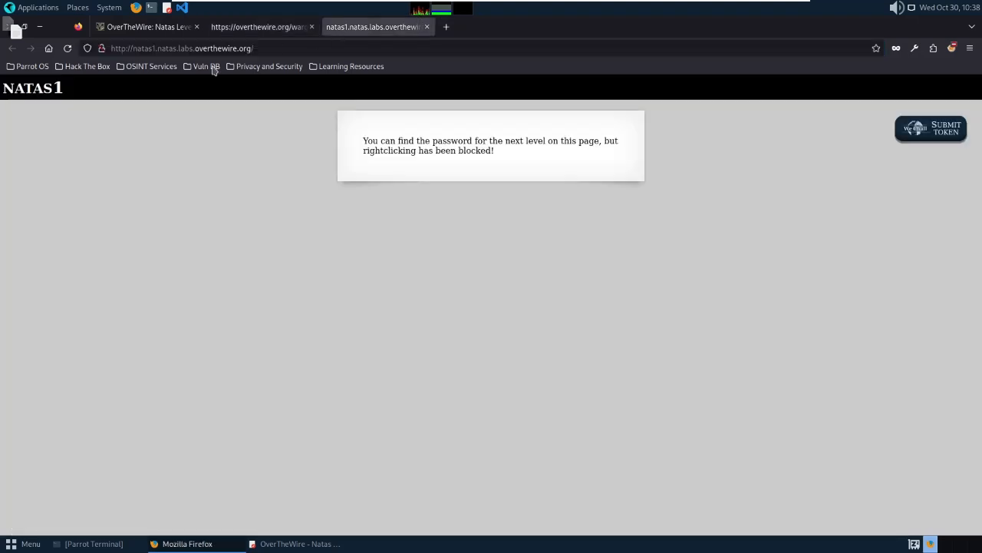
Prefix the natas1 address with 'view-source:' to load its page source.
{"action": "left_click", "coordinate": [132, 48]}
{"action": "left_click", "coordinate": [133, 49]}
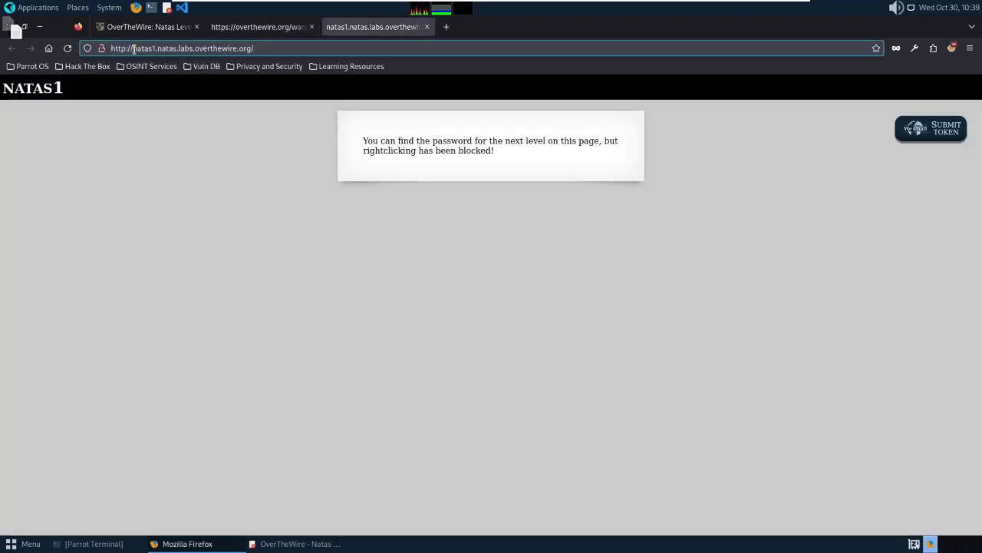
{"action": "key", "text": "Home"}
{"action": "key", "text": "ctrl+v"}
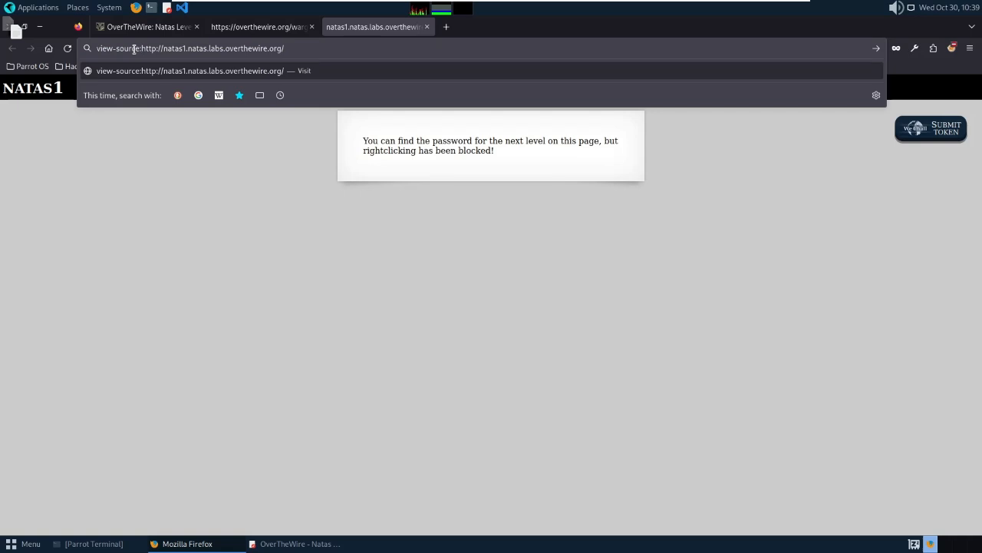
{"action": "key", "text": "Return"}
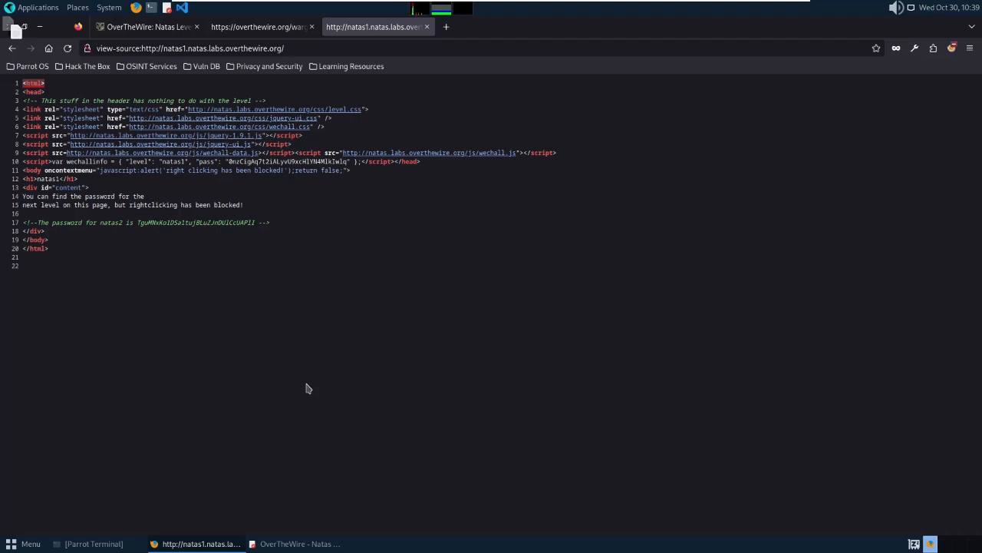
Copy the natas2 password from the source comment onto line 2 of the Pluma notes and save.
{"action": "double_click", "coordinate": [150, 222]}
{"action": "right_click", "coordinate": [150, 222]}
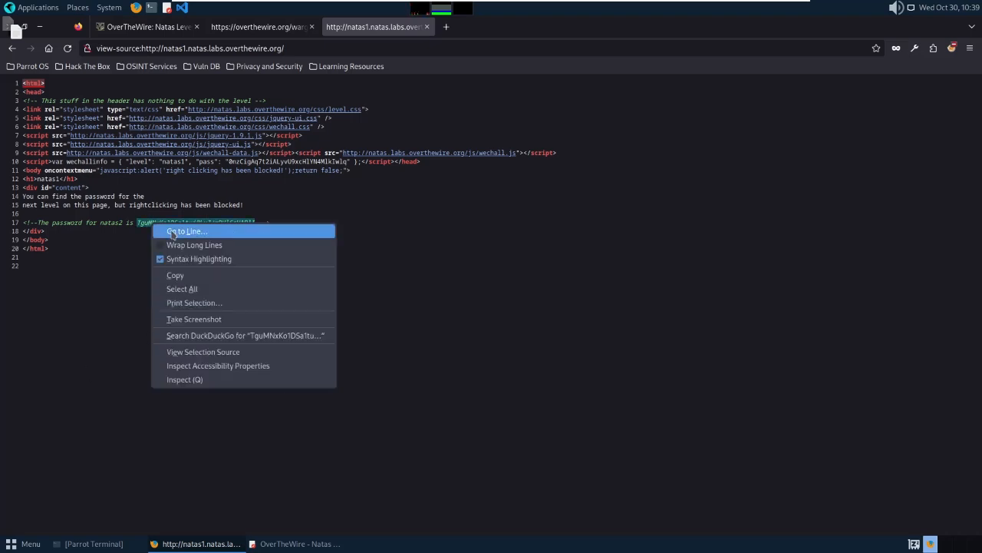
{"action": "left_click", "coordinate": [181, 279]}
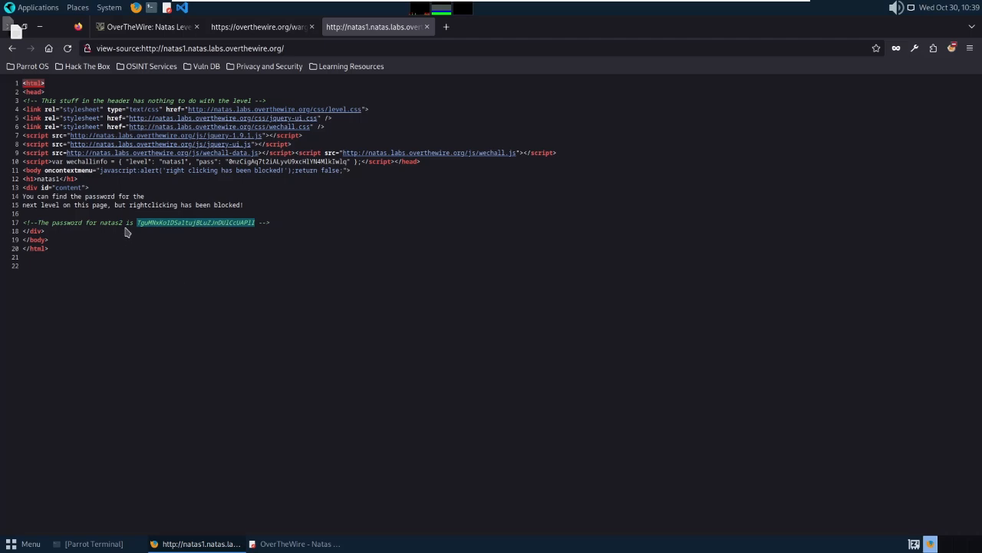
{"action": "left_click", "coordinate": [306, 547]}
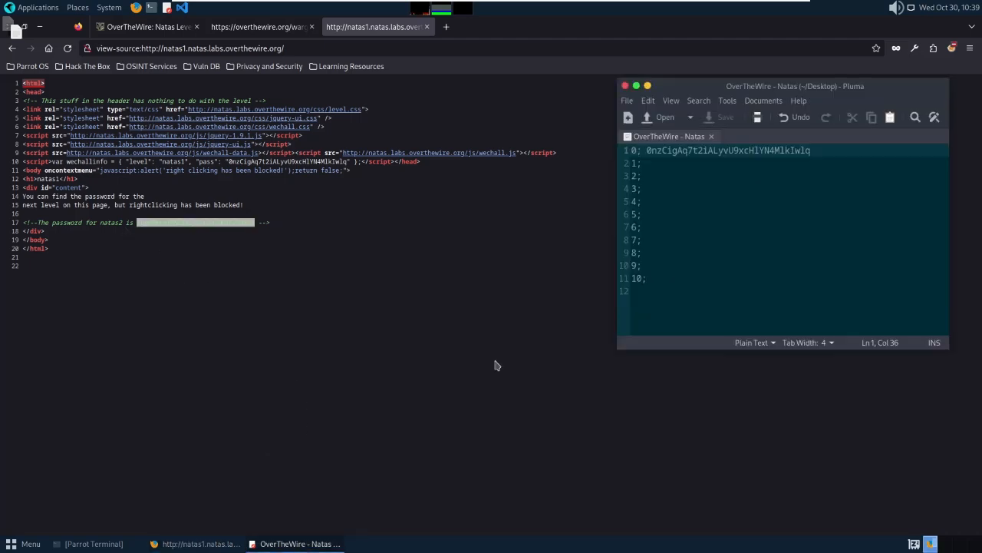
{"action": "left_click", "coordinate": [662, 163]}
{"action": "key", "text": "ctrl+v"}
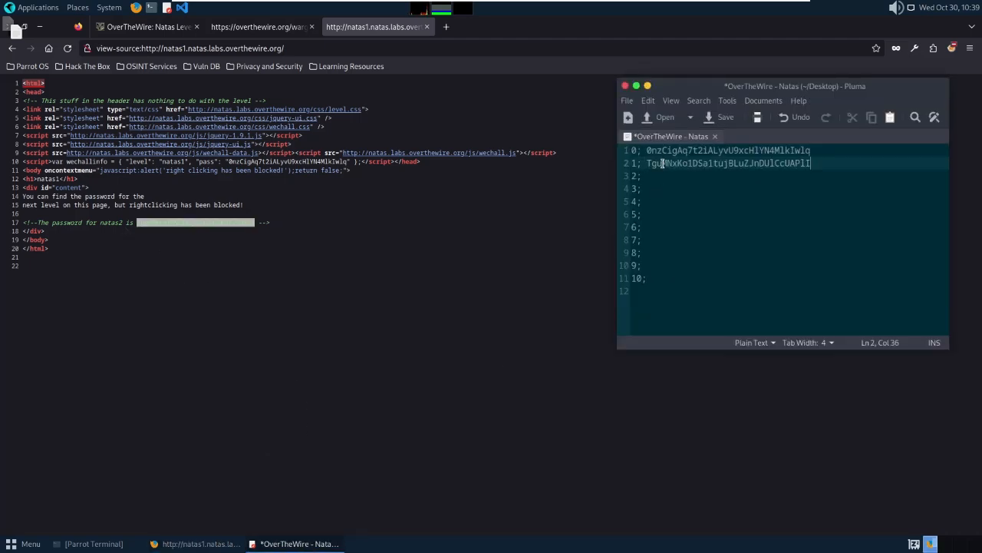
{"action": "key", "text": "ctrl+s"}
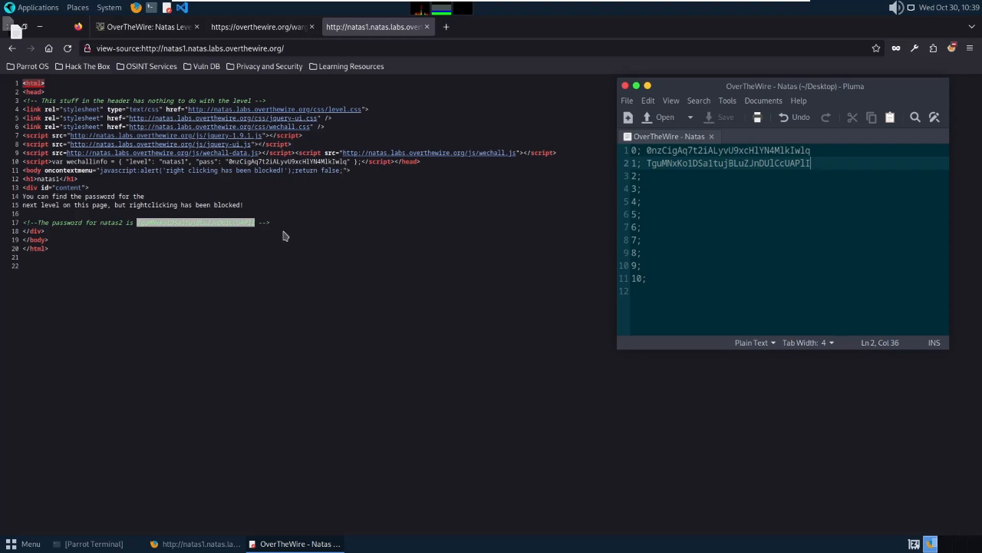
Close the extra instructions-page source tab.
{"action": "left_click", "coordinate": [283, 233]}
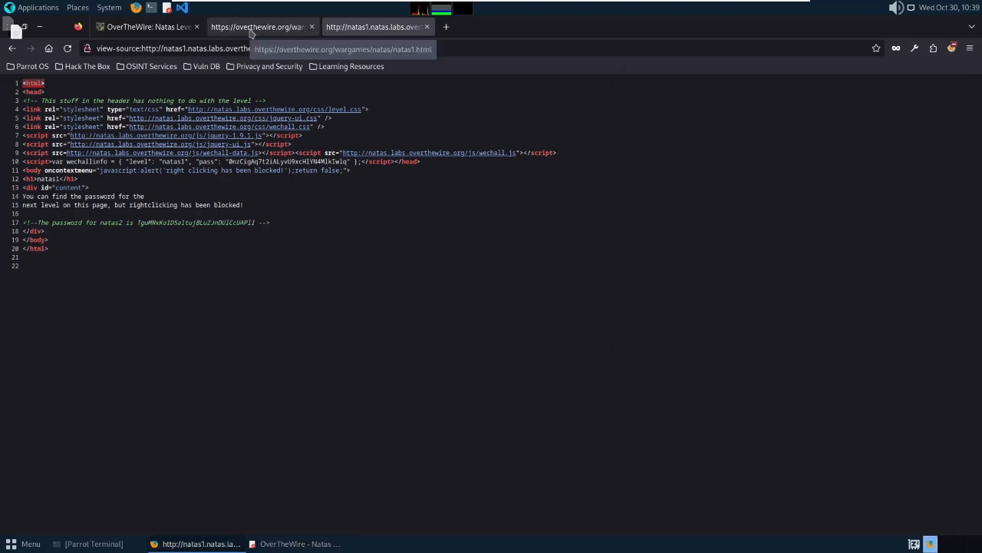
{"action": "left_click", "coordinate": [250, 29]}
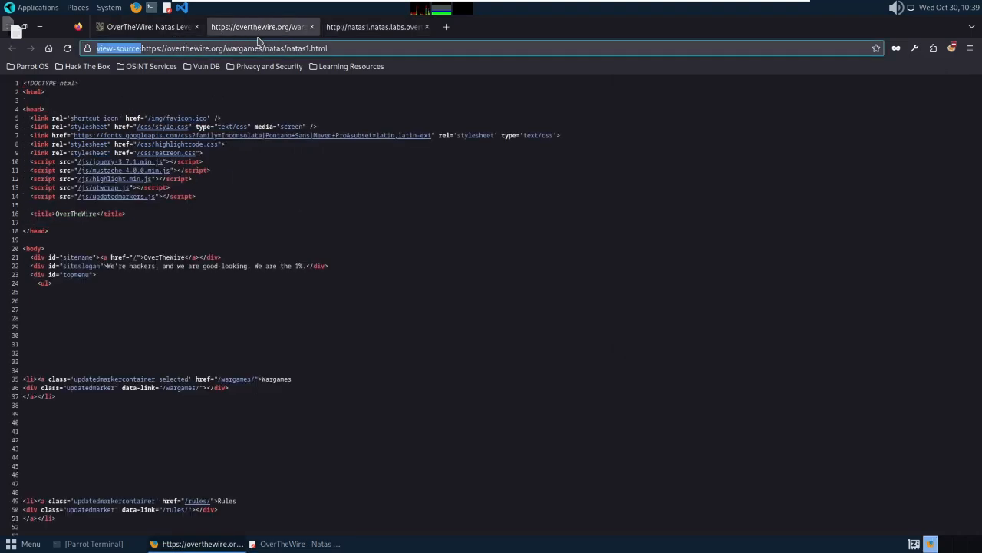
{"action": "key", "text": "BackSpace"}
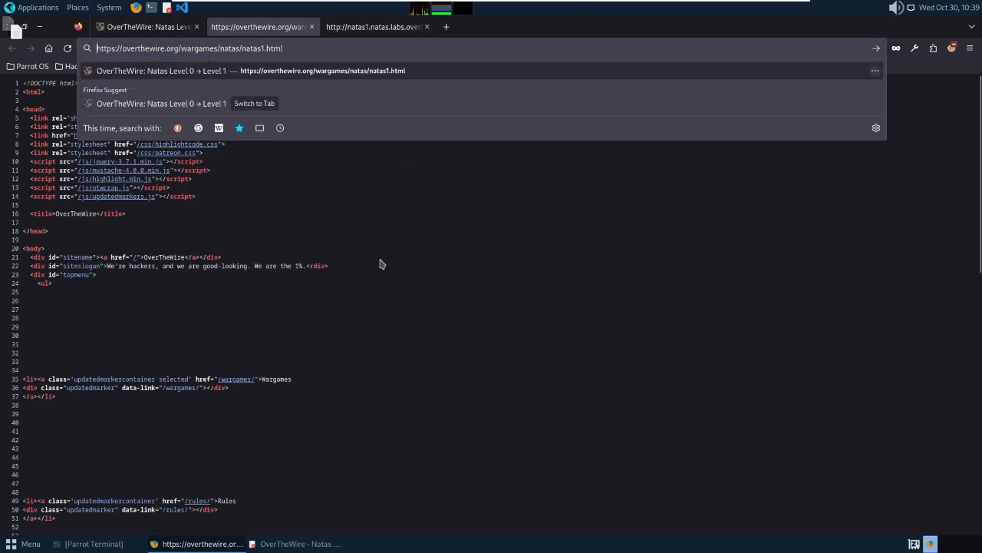
{"action": "left_click", "coordinate": [250, 232]}
{"action": "left_click", "coordinate": [312, 27]}
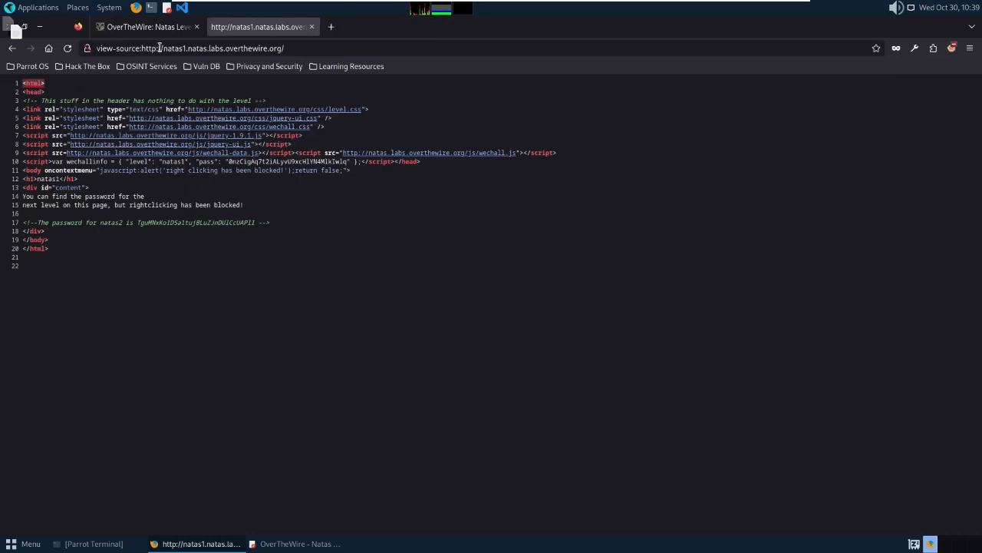
Erase the 'view-source:' prefix from the natas1 source page address.
{"action": "left_click", "coordinate": [146, 47]}
{"action": "key", "text": "Home"}
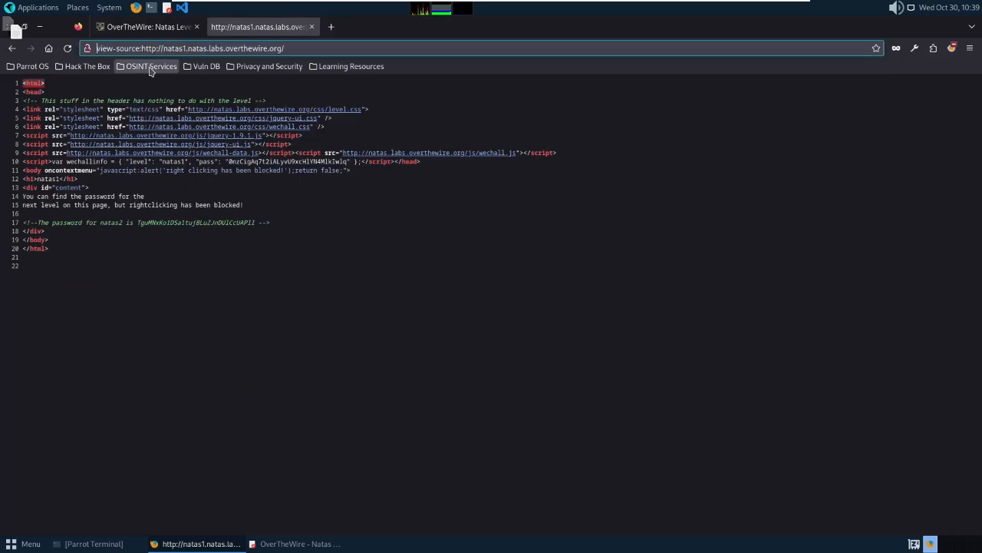
{"action": "key", "text": "Right"}
{"action": "key", "text": "Right"}
{"action": "key", "text": "Right"}
{"action": "key", "text": "Right"}
{"action": "key", "text": "Right"}
{"action": "key", "text": "Right"}
{"action": "key", "text": "Right"}
{"action": "key", "text": "Right"}
{"action": "key", "text": "Right"}
{"action": "key", "text": "Right"}
{"action": "key", "text": "Right"}
{"action": "key", "text": "Right"}
{"action": "key", "text": "BackSpace"}
{"action": "key", "text": "BackSpace"}
{"action": "key", "text": "BackSpace"}
{"action": "key", "text": "BackSpace"}
{"action": "key", "text": "BackSpace"}
{"action": "key", "text": "BackSpace"}
{"action": "key", "text": "BackSpace"}
{"action": "key", "text": "BackSpace"}
{"action": "key", "text": "BackSpace"}
{"action": "key", "text": "BackSpace"}
{"action": "key", "text": "BackSpace"}
{"action": "key", "text": "BackSpace"}
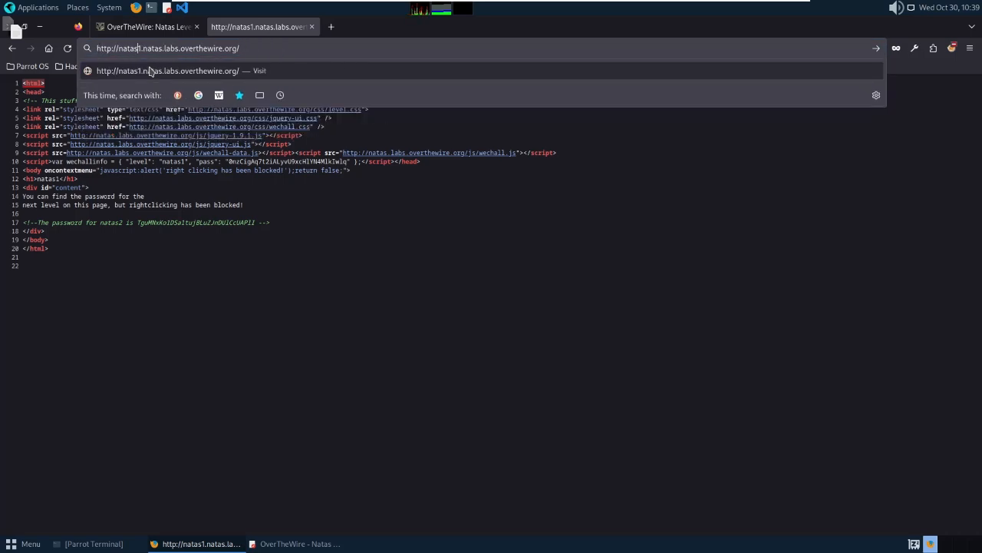
Change the host from natas1 to natas2 and load the natas2 address.
{"action": "key", "text": "BackSpace"}
{"action": "type", "text": "2"}
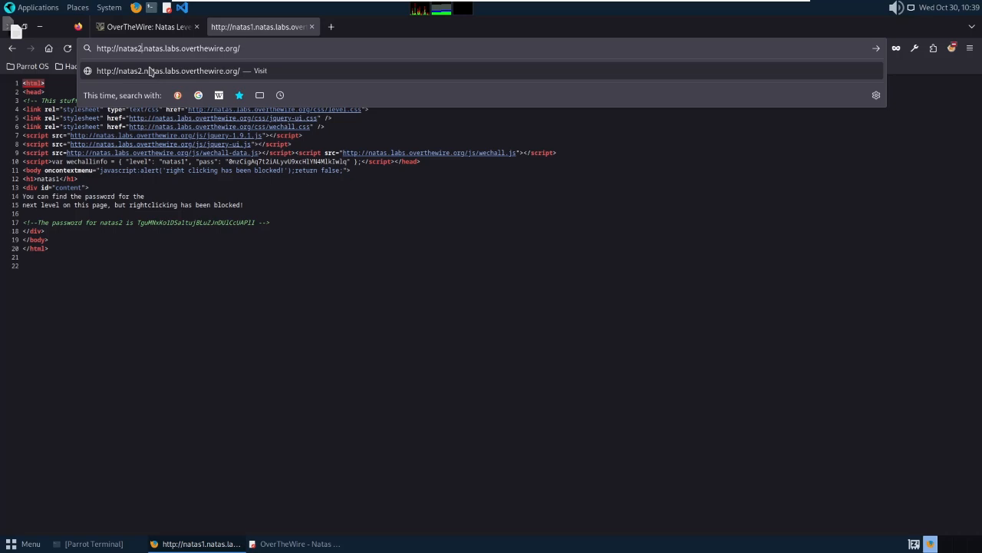
{"action": "key", "text": "Return"}
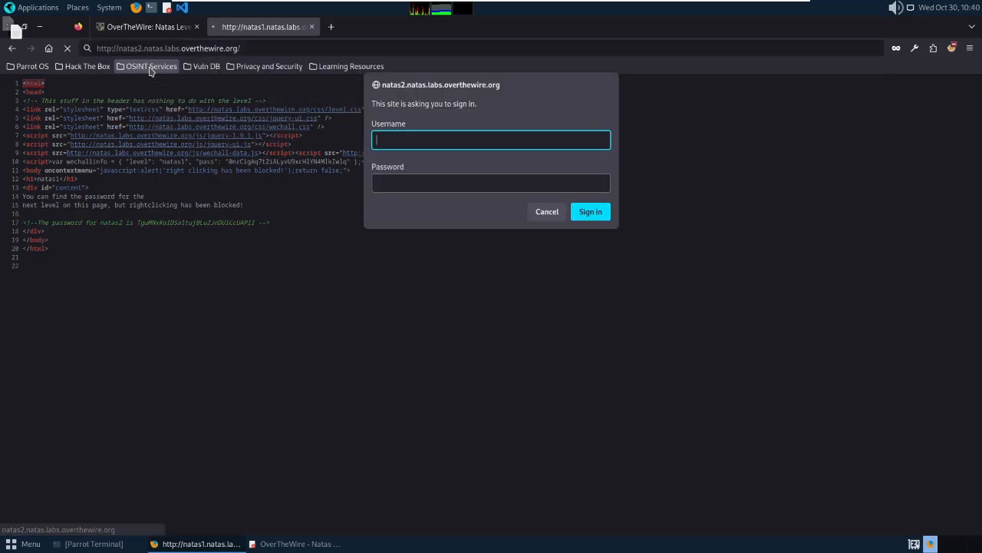
Sign in as natas2 with the pasted password, checking it against the Pluma notes.
{"action": "type", "text": "natas2"}
{"action": "key", "text": "Tab"}
{"action": "key", "text": "ctrl+v"}
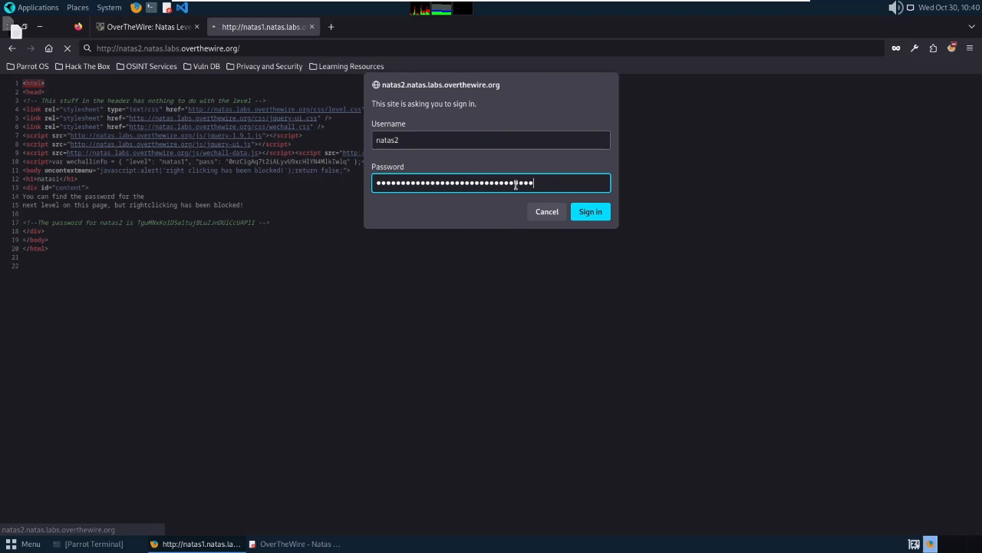
{"action": "left_click", "coordinate": [306, 540]}
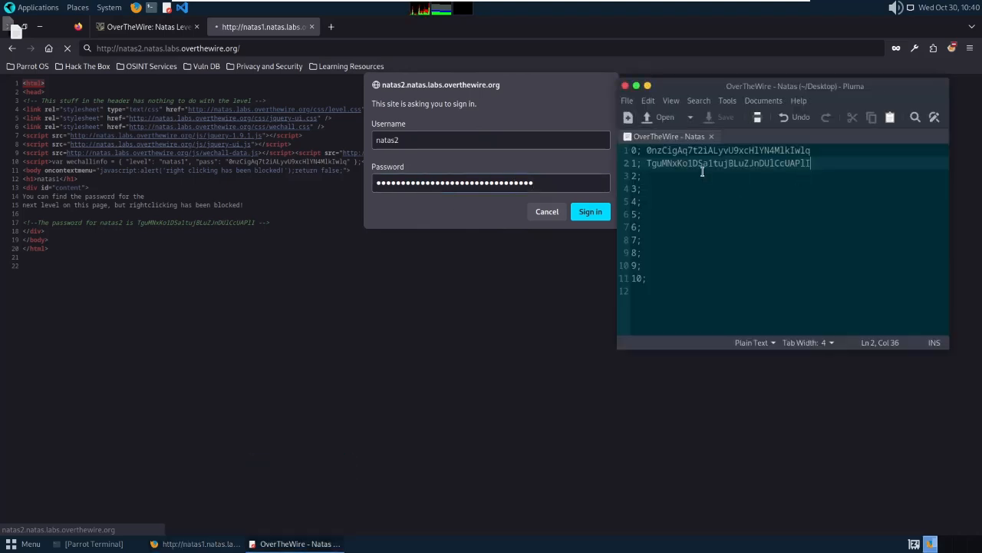
{"action": "left_click", "coordinate": [414, 141]}
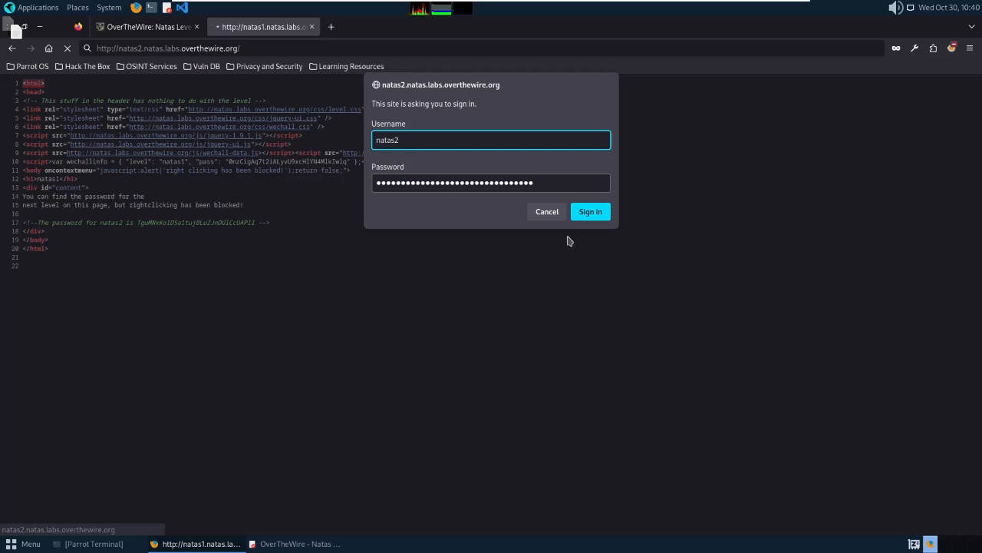
{"action": "left_click", "coordinate": [594, 211]}
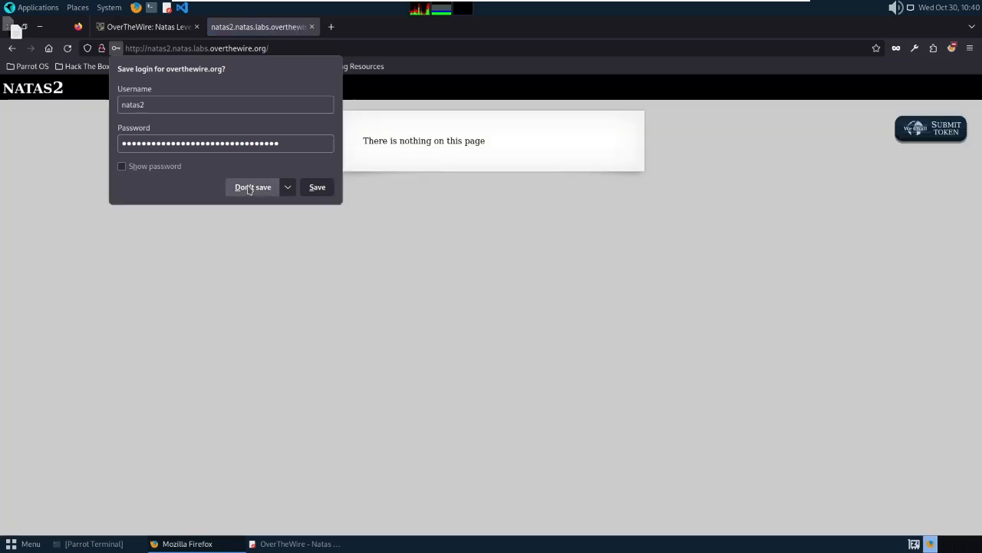
Decline saving the natas2 login and view the natas2 page's HTML source.
{"action": "left_click", "coordinate": [259, 187]}
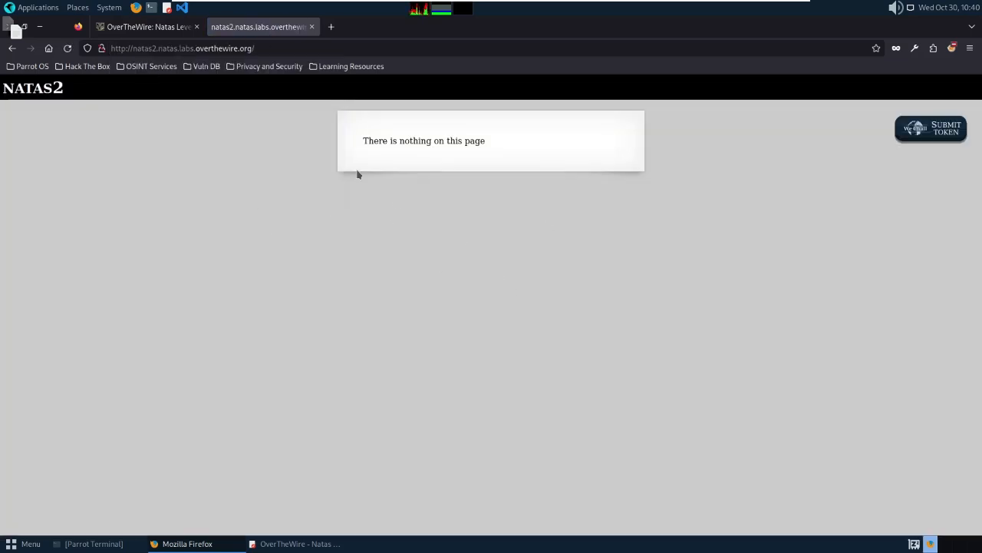
{"action": "left_click_drag", "start_coordinate": [364, 140], "coordinate": [529, 147]}
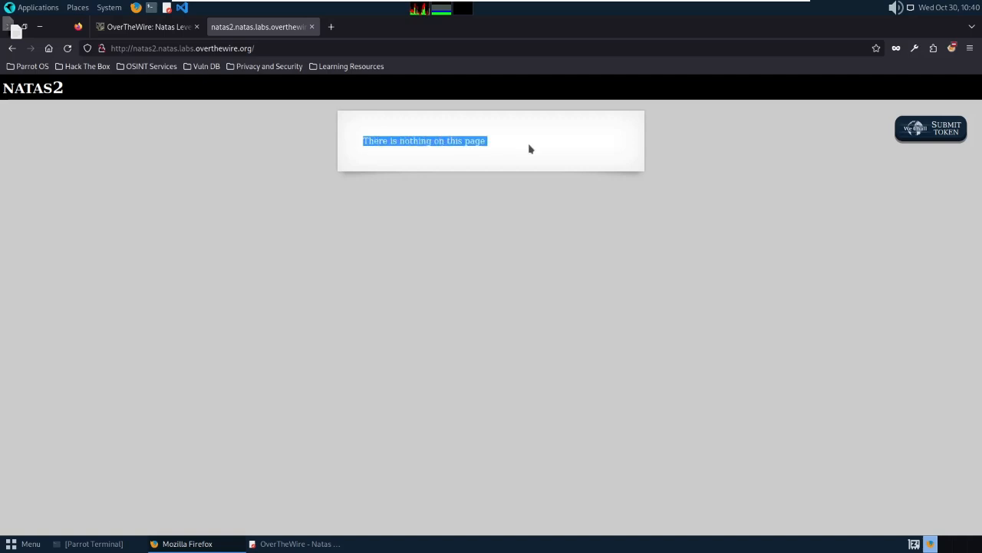
{"action": "left_click", "coordinate": [526, 154]}
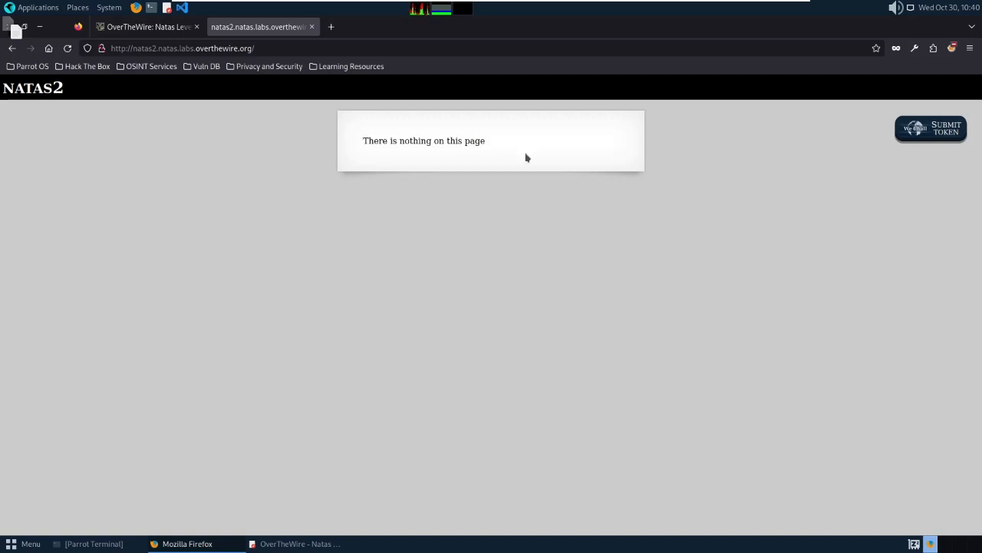
{"action": "right_click", "coordinate": [375, 164]}
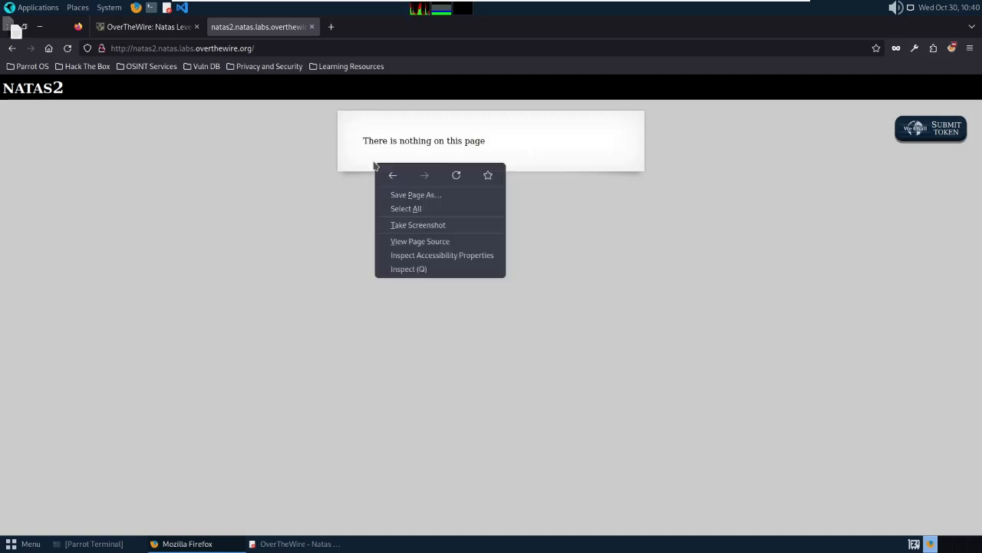
{"action": "left_click", "coordinate": [429, 244]}
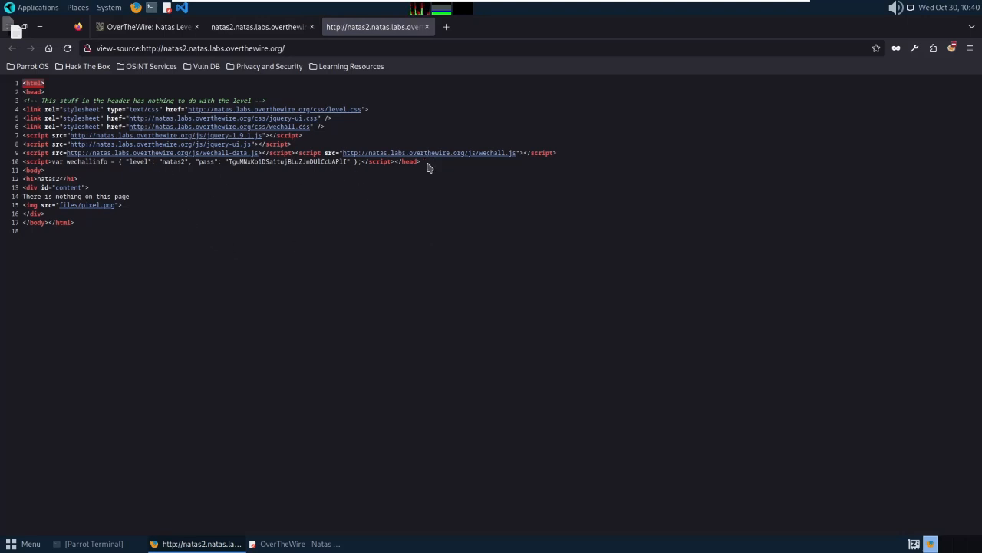
Highlight the header lines and the 'There is nothing on this page' line in the natas2 source.
{"action": "left_click_drag", "start_coordinate": [421, 162], "coordinate": [180, 104]}
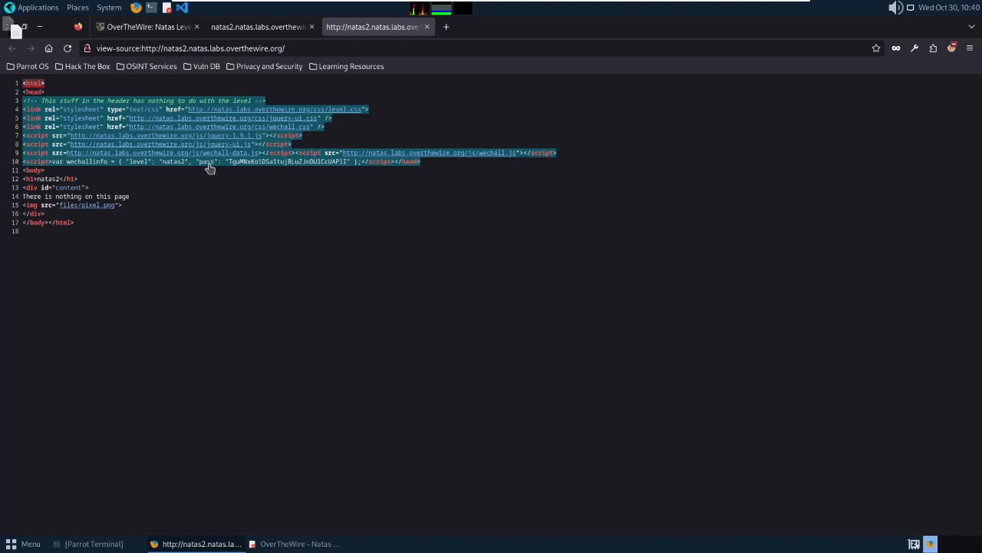
{"action": "left_click", "coordinate": [246, 179]}
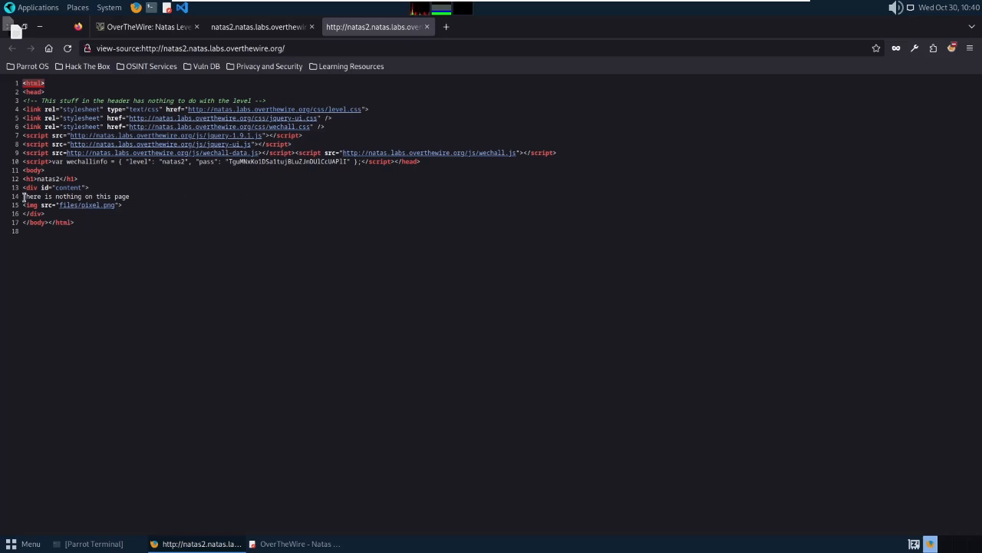
{"action": "left_click_drag", "start_coordinate": [23, 196], "coordinate": [130, 197]}
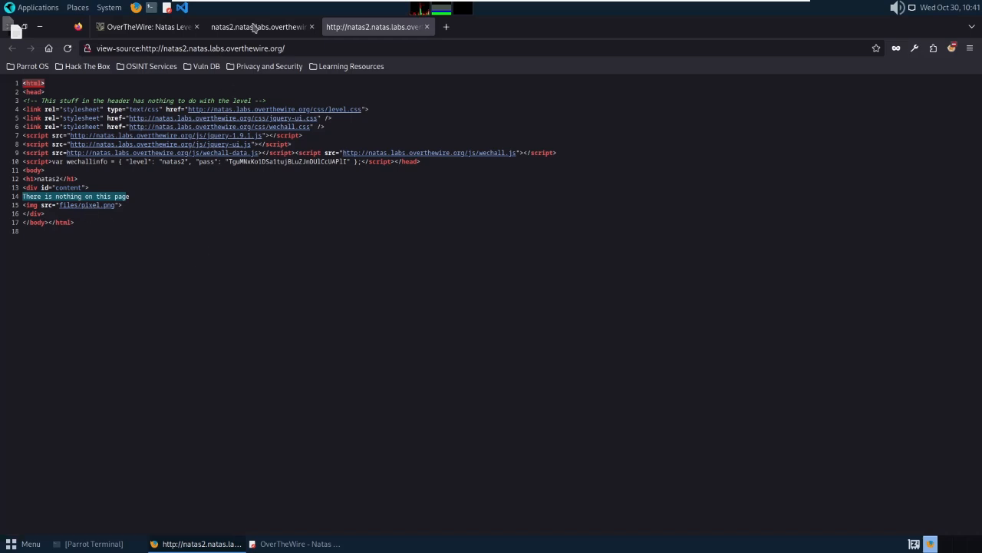
Compare with the rendered natas2 page, then open files/pixel.png from the source in a background tab.
{"action": "left_click", "coordinate": [257, 28]}
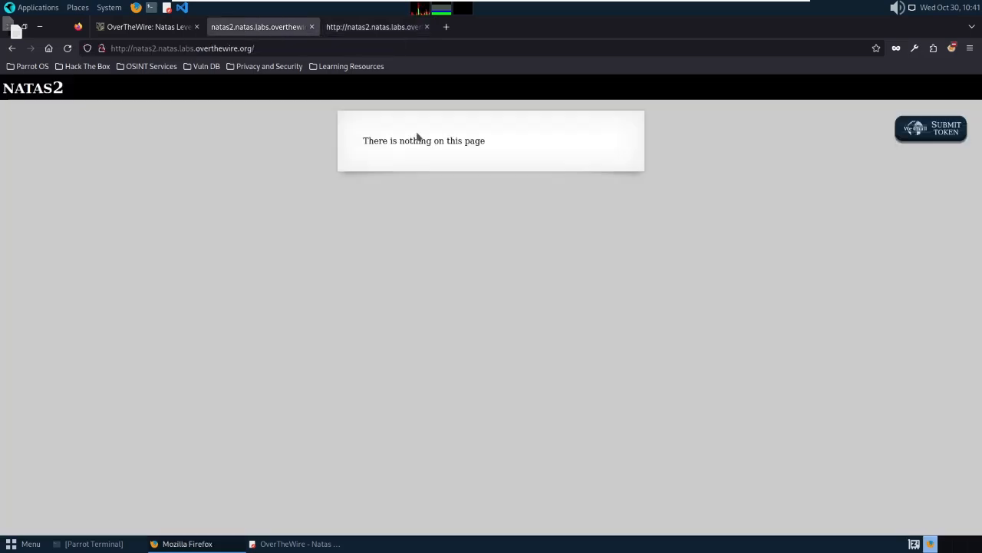
{"action": "left_click_drag", "start_coordinate": [360, 145], "coordinate": [570, 151]}
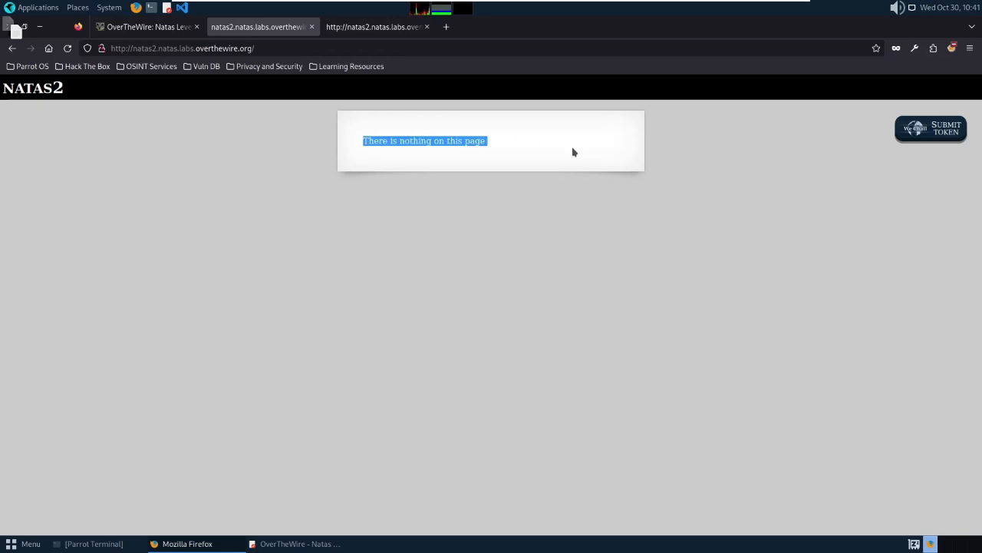
{"action": "left_click", "coordinate": [572, 152]}
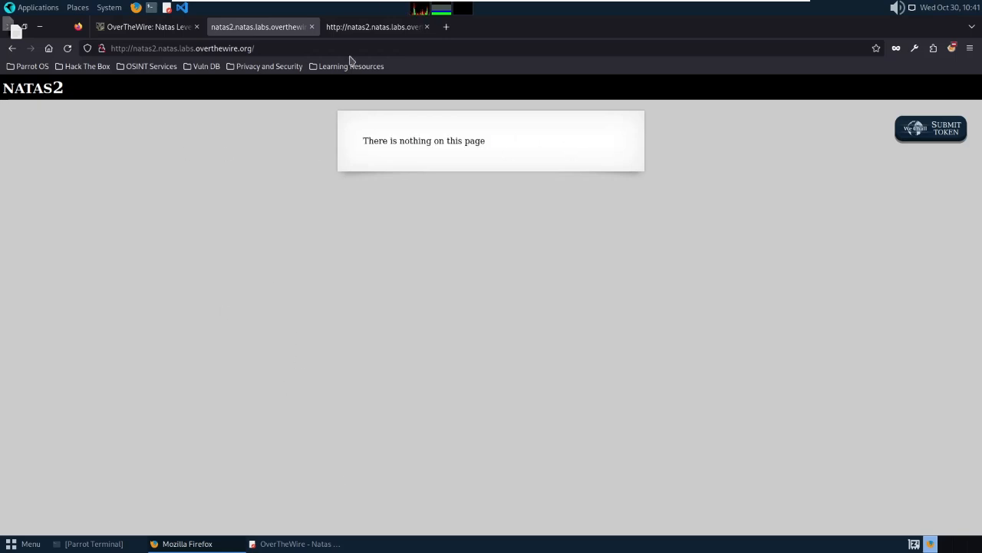
{"action": "left_click", "coordinate": [372, 28]}
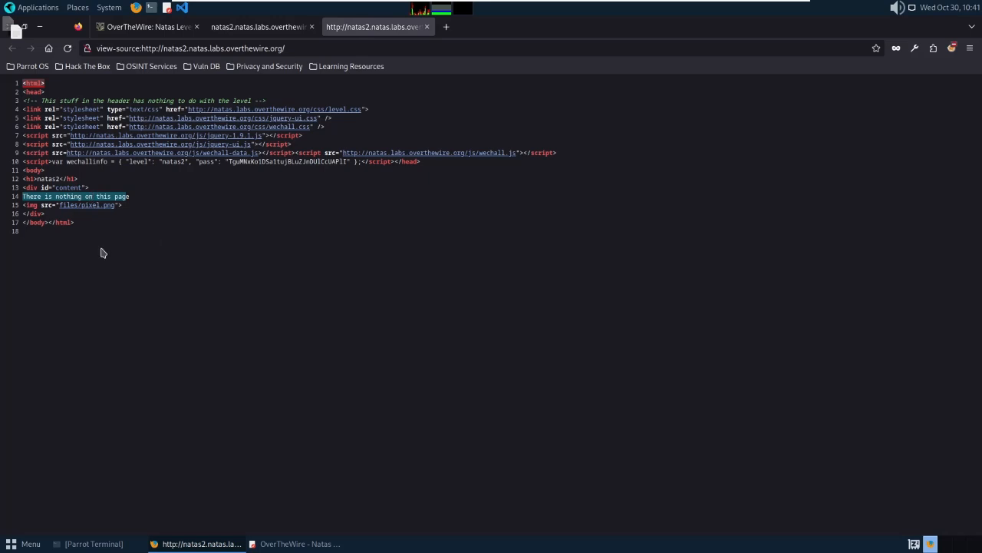
{"action": "middle_click", "coordinate": [90, 206]}
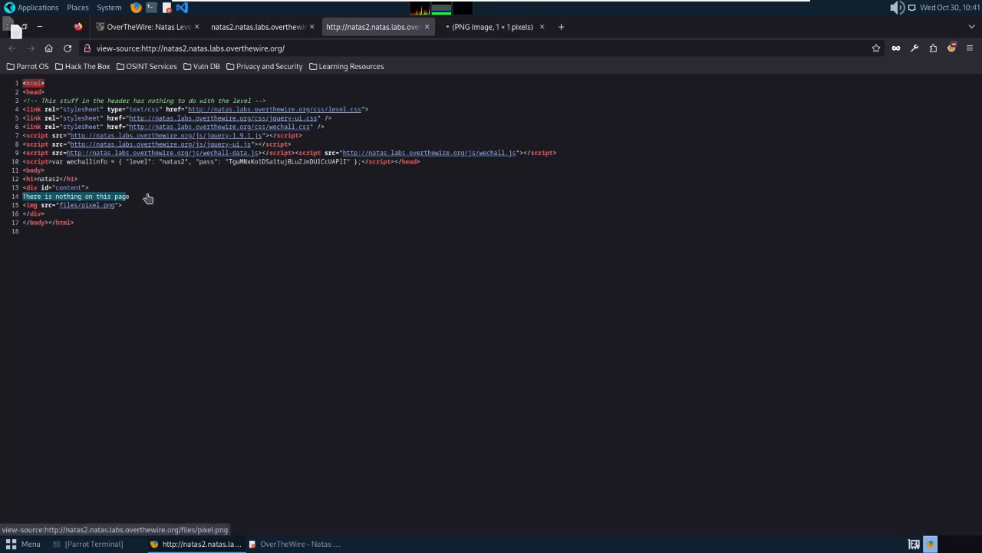
Switch to the pixel.png tab and zoom in and out on the 1 × 1 image.
{"action": "left_click", "coordinate": [484, 28]}
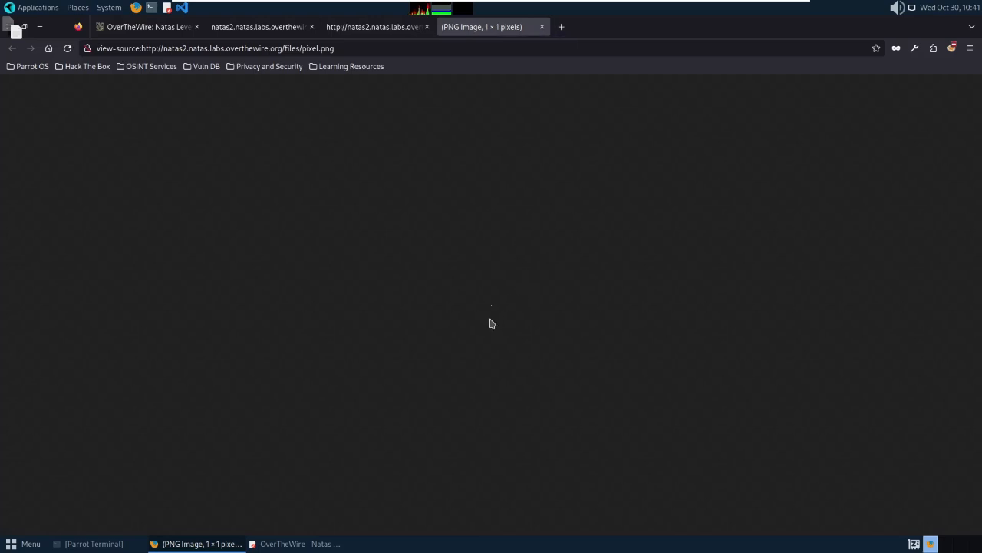
{"action": "scroll", "coordinate": [494, 323], "scroll_direction": "up", "scroll_amount": 4}
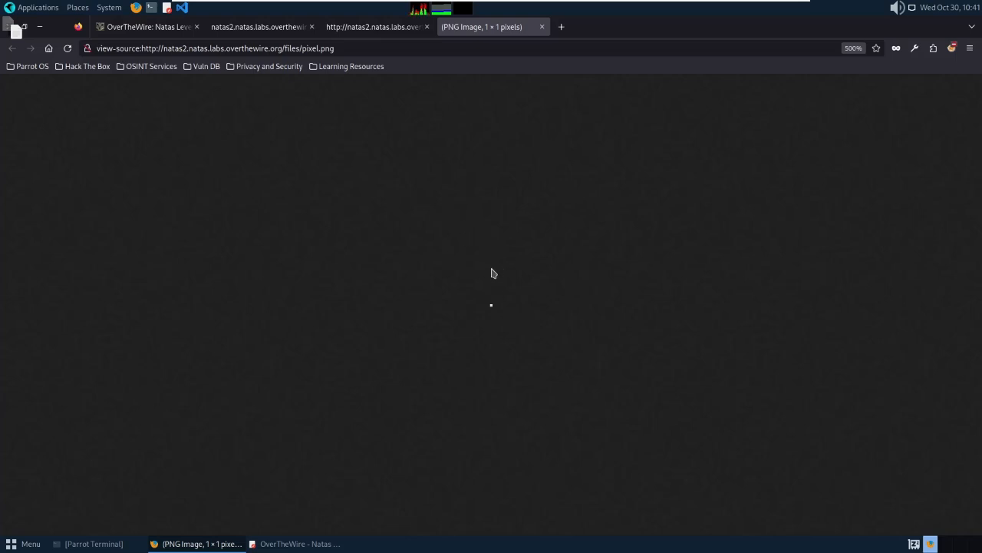
{"action": "scroll", "coordinate": [494, 274], "scroll_direction": "down", "scroll_amount": 7}
{"action": "scroll", "coordinate": [493, 276], "scroll_direction": "down", "scroll_amount": 6}
{"action": "scroll", "coordinate": [493, 276], "scroll_direction": "up", "scroll_amount": 1}
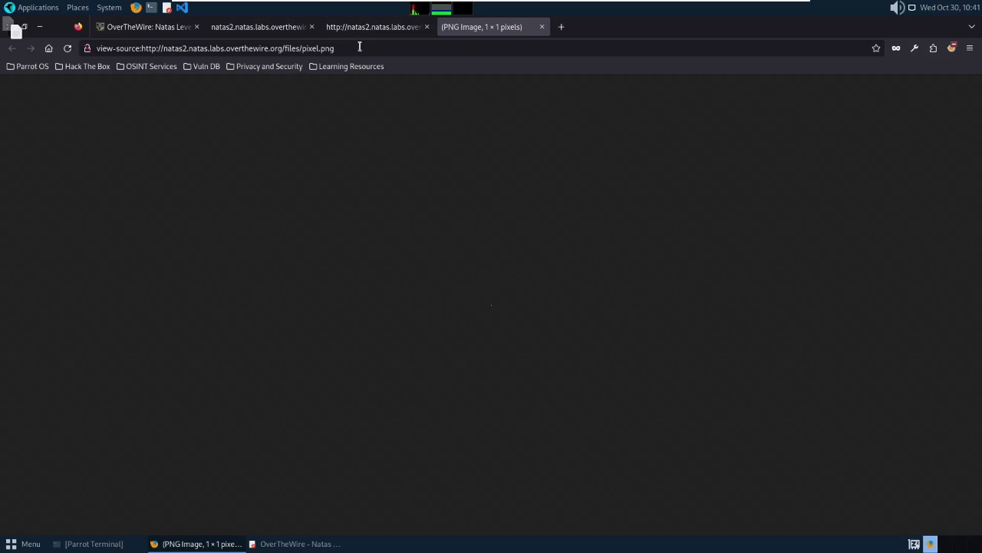
Remove the view-source: prefix from the address and load pixel.png directly.
{"action": "left_click", "coordinate": [140, 52]}
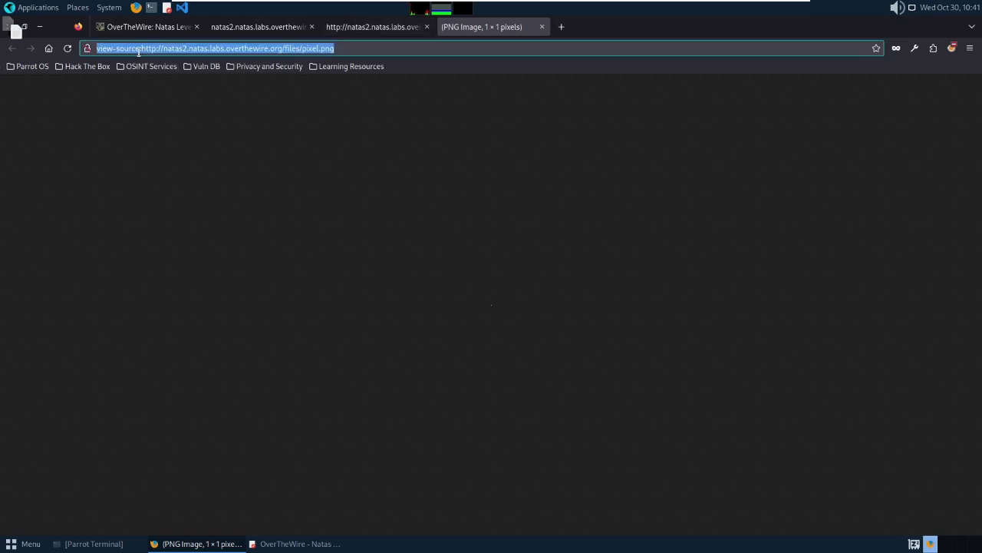
{"action": "left_click", "coordinate": [139, 52]}
{"action": "key", "text": "BackSpace"}
{"action": "key", "text": "BackSpace"}
{"action": "key", "text": "BackSpace"}
{"action": "key", "text": "BackSpace"}
{"action": "key", "text": "BackSpace"}
{"action": "key", "text": "BackSpace"}
{"action": "key", "text": "BackSpace"}
{"action": "key", "text": "Delete"}
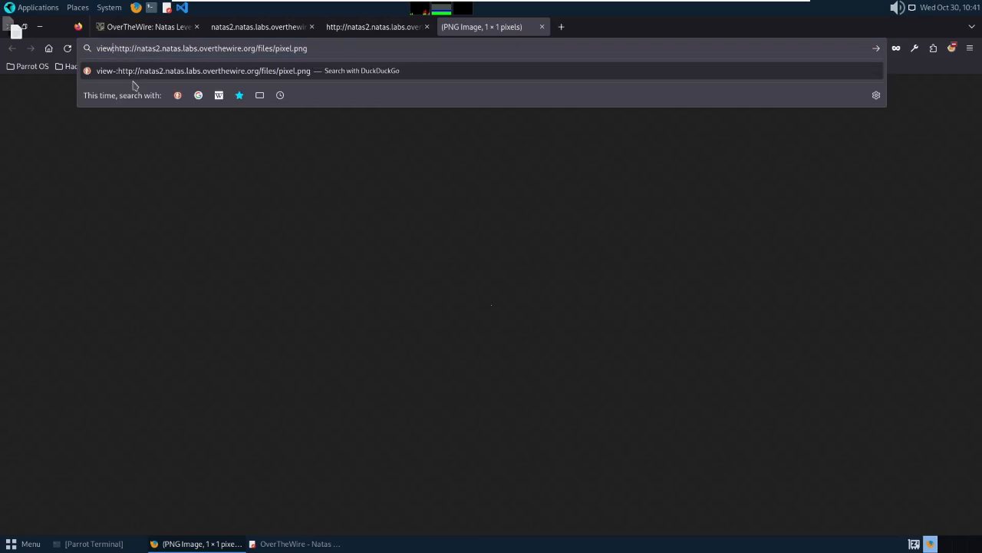
{"action": "key", "text": "BackSpace"}
{"action": "key", "text": "BackSpace"}
{"action": "key", "text": "BackSpace"}
{"action": "key", "text": "BackSpace"}
{"action": "key", "text": "Return"}
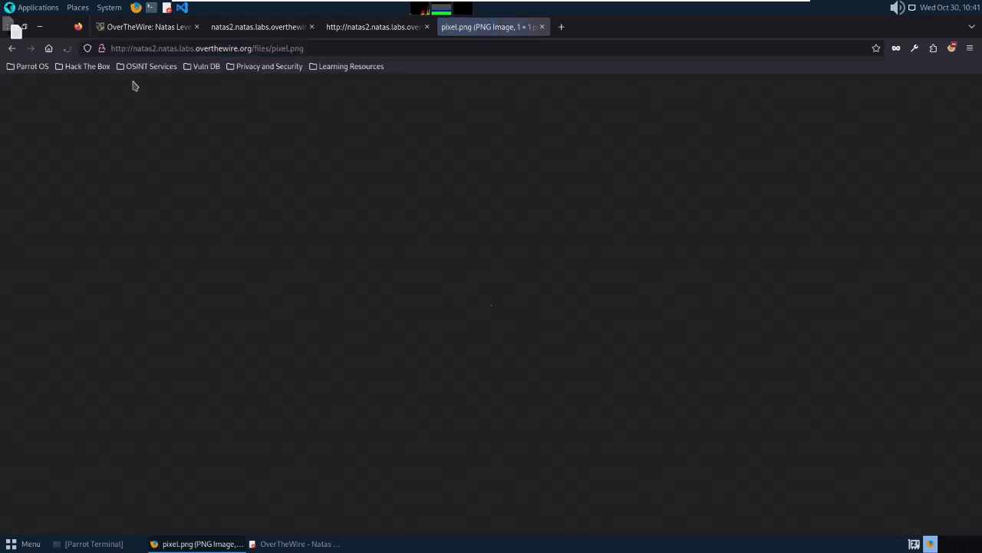
Highlight the natas2.natas.labs.overthewire.org host and the files folder in the image address.
{"action": "left_click", "coordinate": [330, 49]}
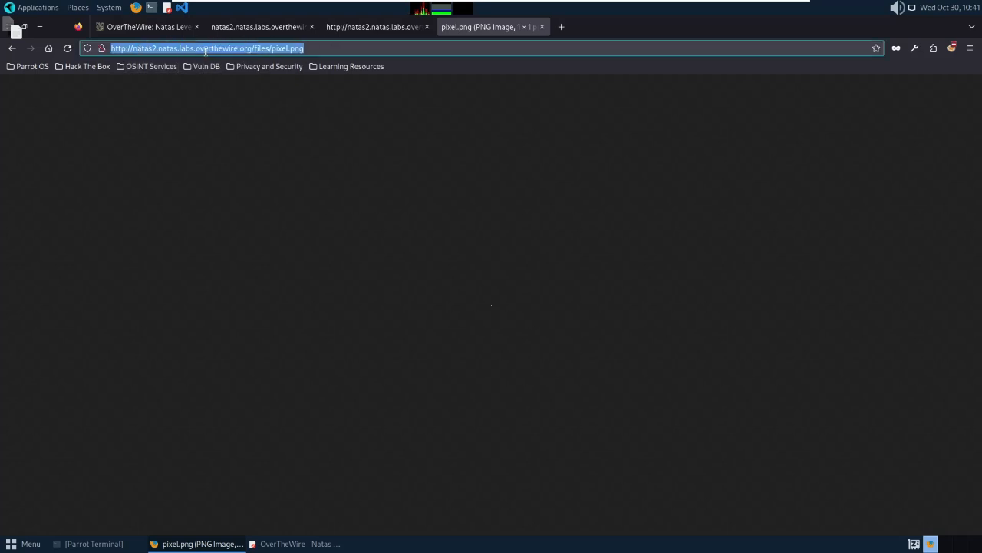
{"action": "left_click", "coordinate": [249, 48]}
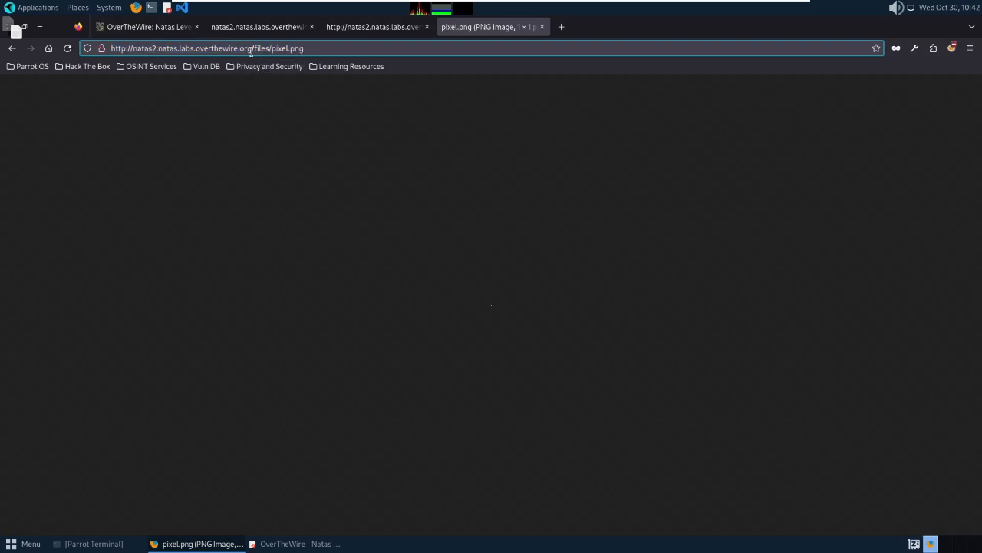
{"action": "left_click_drag", "start_coordinate": [251, 49], "coordinate": [132, 52]}
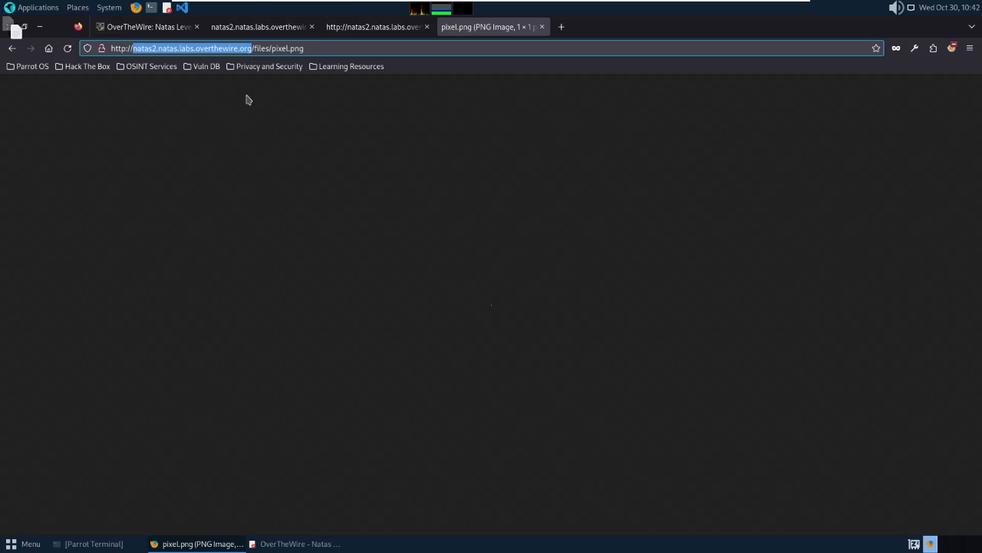
{"action": "left_click", "coordinate": [254, 49]}
{"action": "left_click_drag", "start_coordinate": [254, 49], "coordinate": [296, 49]}
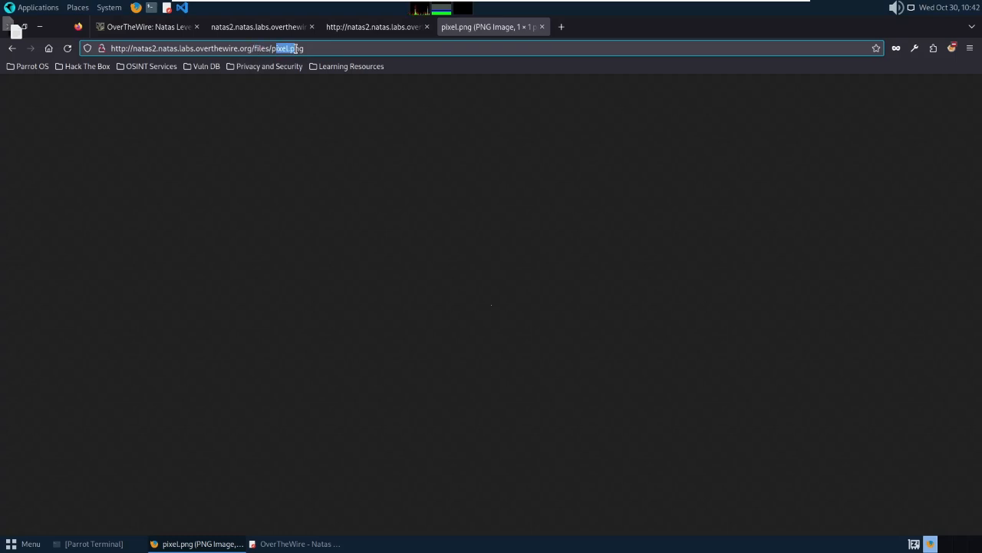
Run pwd in Parrot Terminal to print the working directory.
{"action": "left_click", "coordinate": [96, 545]}
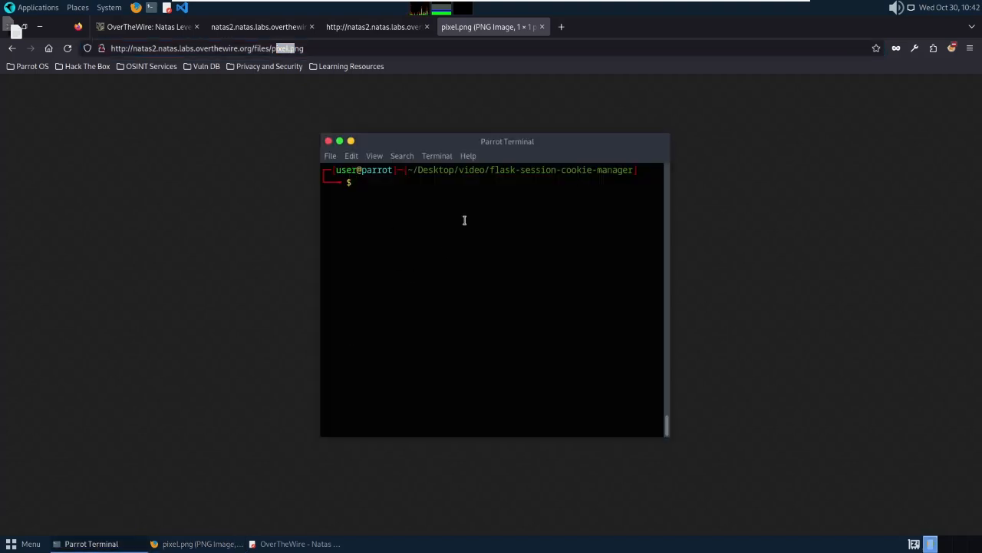
{"action": "type", "text": "pwd"}
{"action": "key", "text": "Return"}
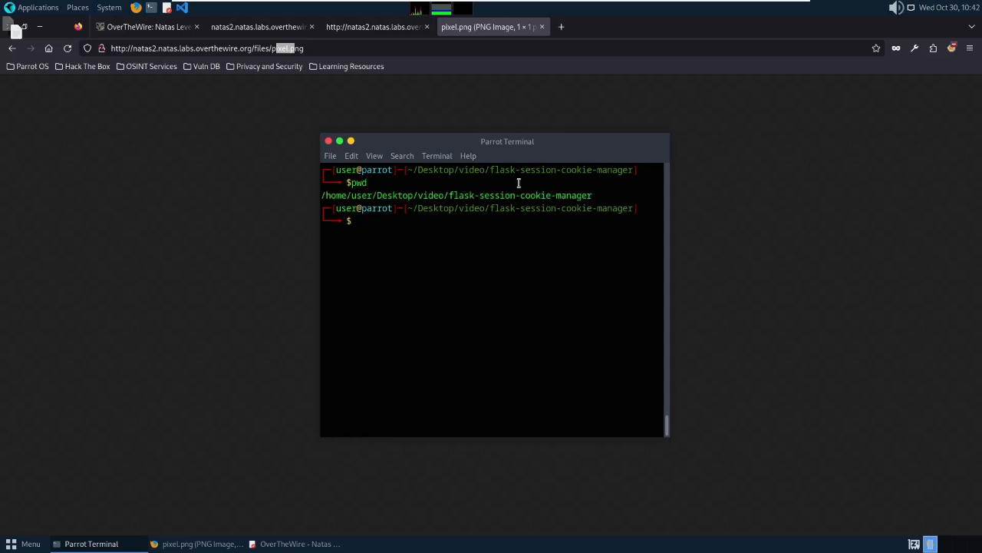
Highlight the flask-session-cookie-manager, video and other parts of the printed path.
{"action": "left_click_drag", "start_coordinate": [454, 195], "coordinate": [525, 198]}
{"action": "left_click_drag", "start_coordinate": [589, 195], "coordinate": [592, 195]}
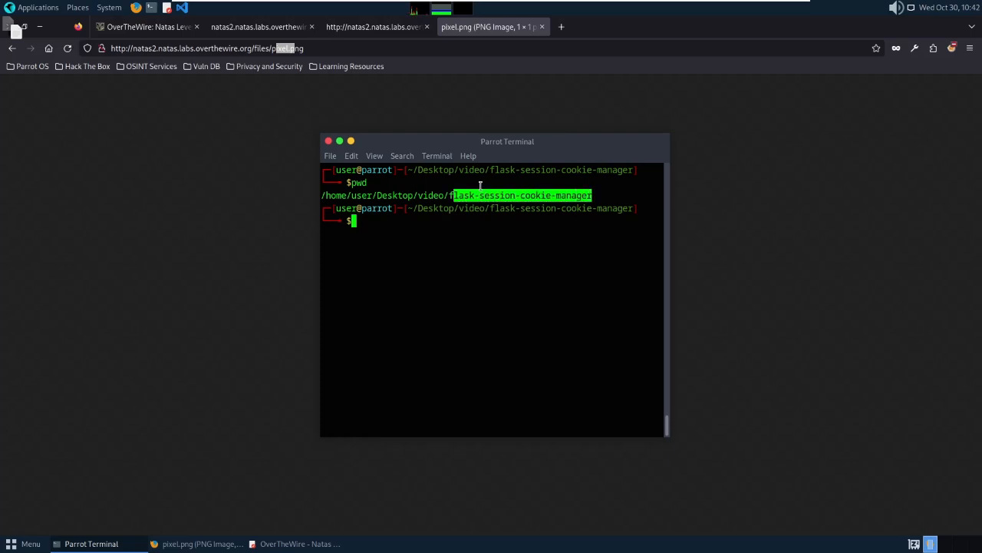
{"action": "left_click", "coordinate": [451, 197]}
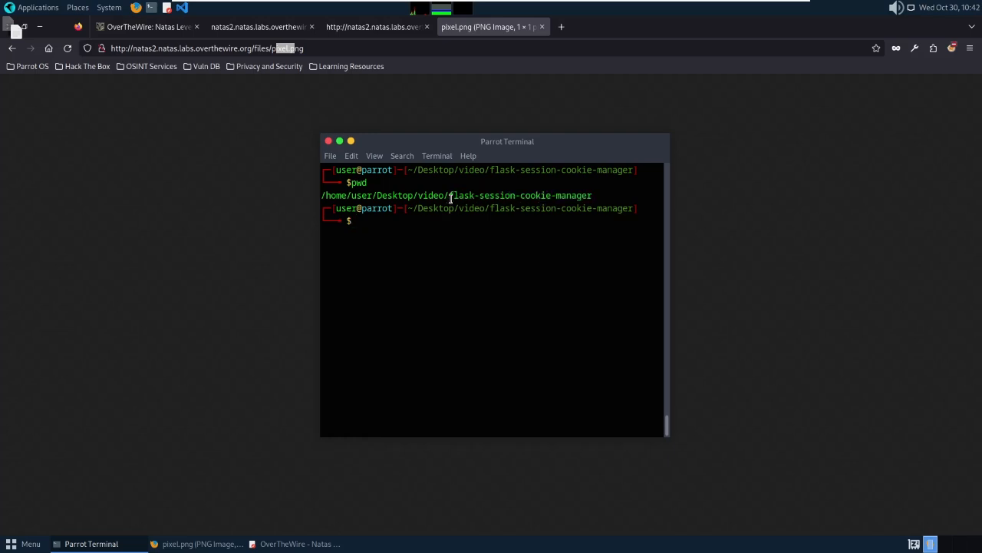
{"action": "left_click_drag", "start_coordinate": [452, 196], "coordinate": [590, 196]}
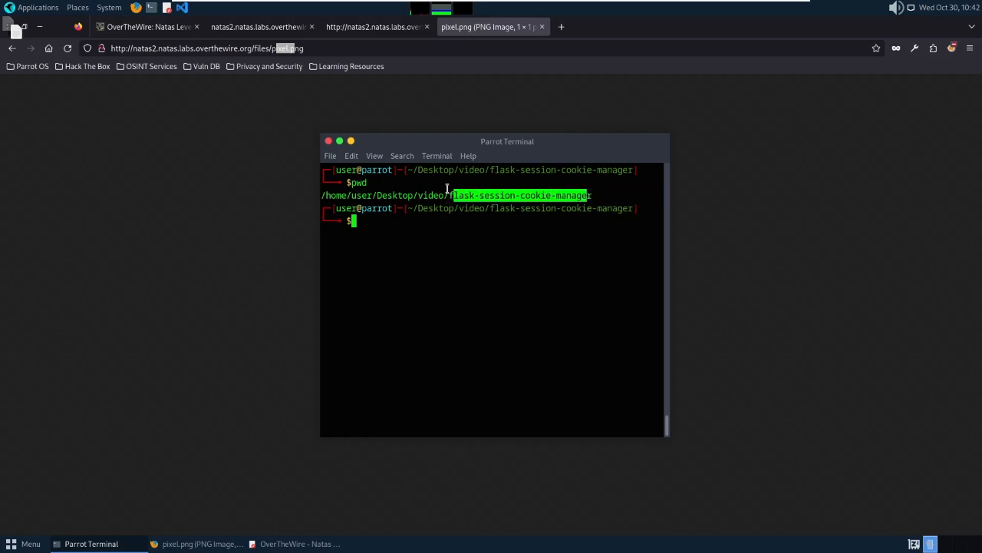
{"action": "left_click_drag", "start_coordinate": [421, 196], "coordinate": [440, 196]}
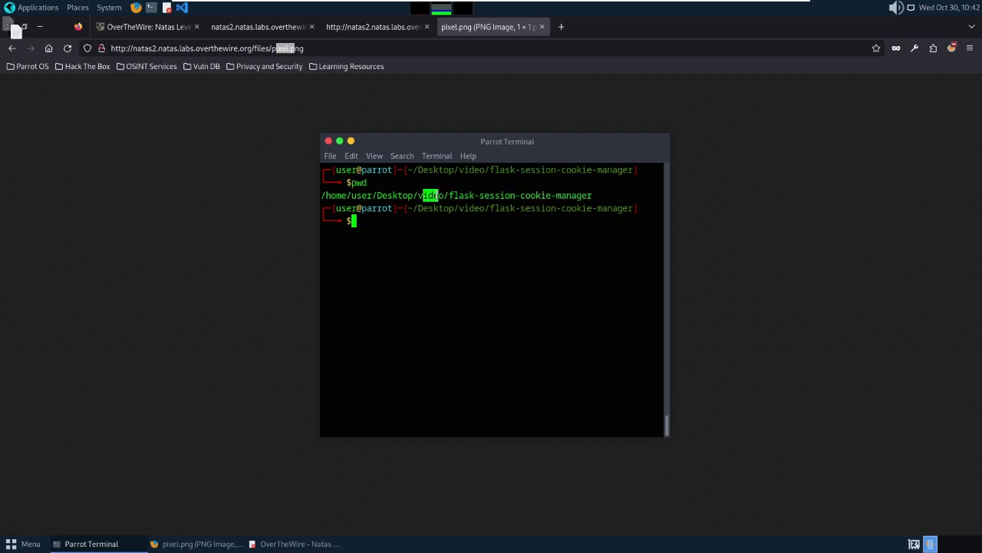
{"action": "left_click_drag", "start_coordinate": [377, 196], "coordinate": [323, 196]}
Trim pixel.png from the URL to load the natas2 /files/ listing, then open users.txt.
{"action": "left_click", "coordinate": [351, 142]}
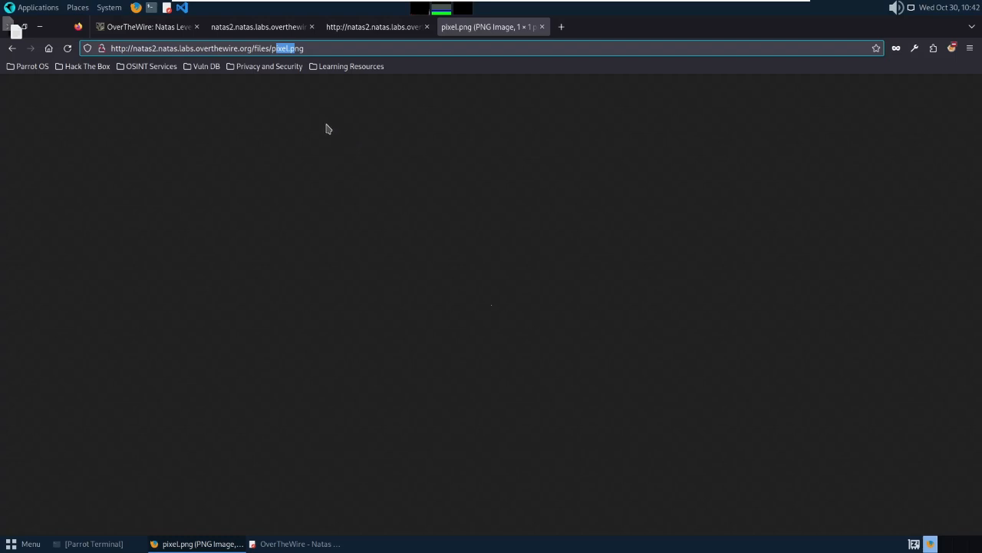
{"action": "left_click", "coordinate": [312, 51]}
{"action": "left_click", "coordinate": [259, 185]}
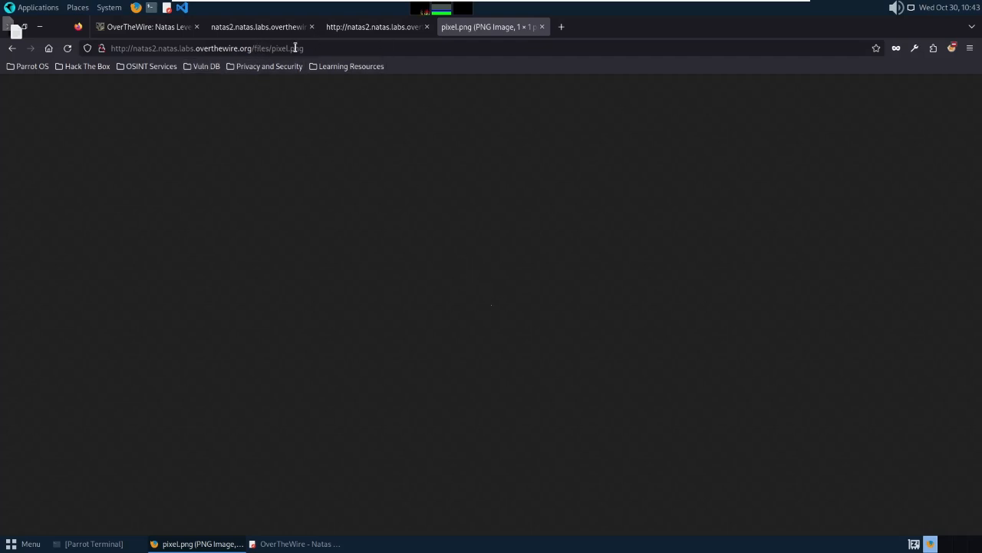
{"action": "left_click", "coordinate": [321, 51]}
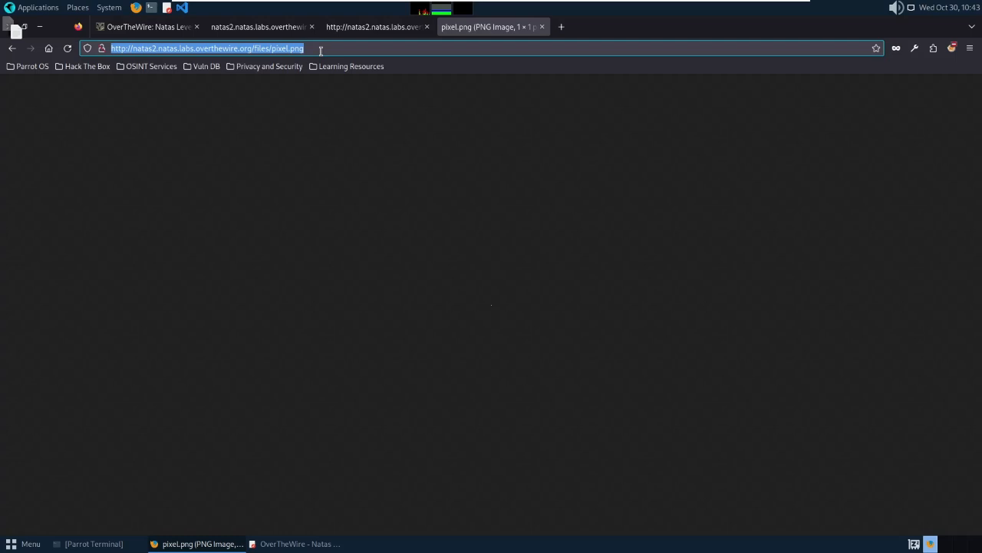
{"action": "left_click", "coordinate": [321, 51]}
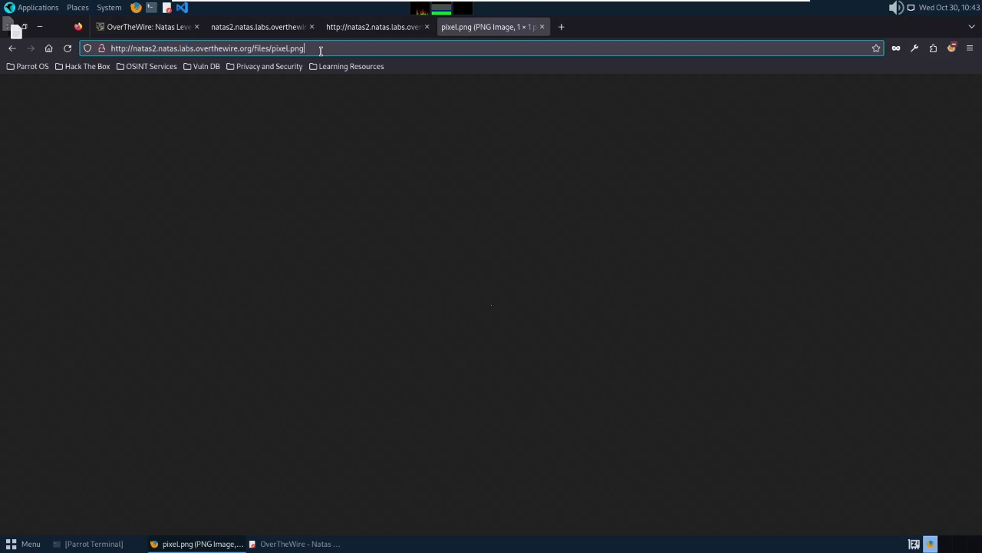
{"action": "key", "text": "BackSpace"}
{"action": "key", "text": "BackSpace"}
{"action": "key", "text": "BackSpace"}
{"action": "key", "text": "BackSpace"}
{"action": "key", "text": "BackSpace"}
{"action": "key", "text": "BackSpace"}
{"action": "key", "text": "BackSpace"}
{"action": "key", "text": "BackSpace"}
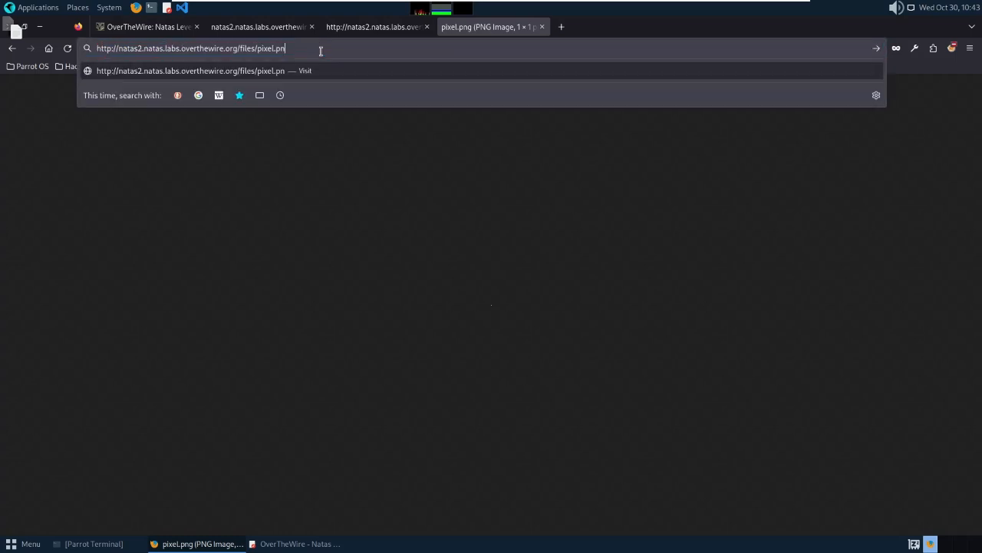
{"action": "key", "text": "BackSpace"}
{"action": "key", "text": "Return"}
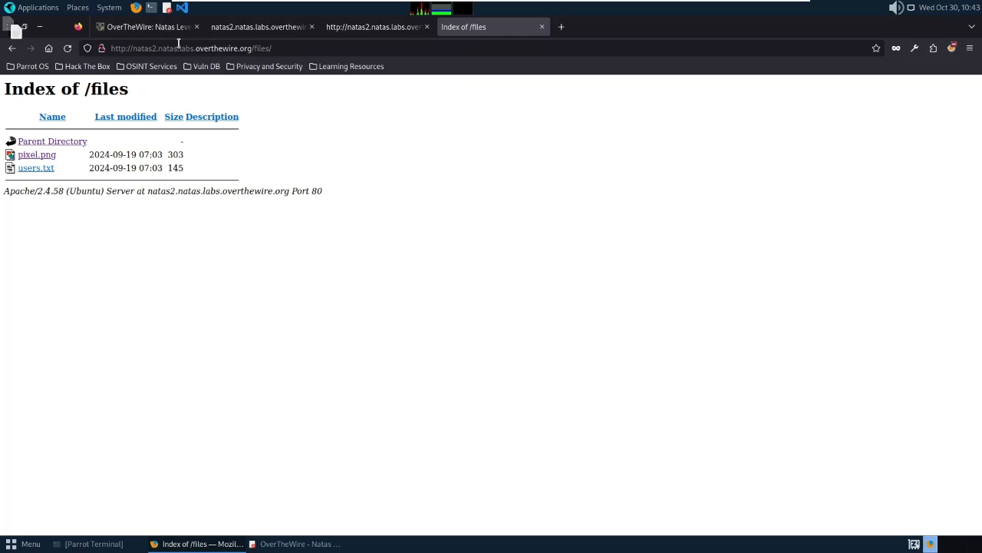
{"action": "left_click", "coordinate": [34, 168]}
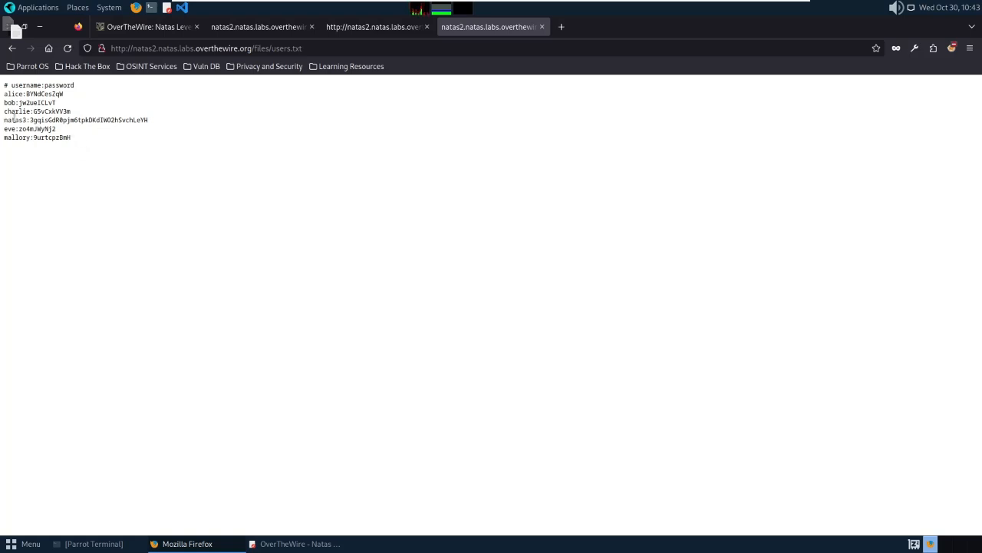
Copy the natas3 password from users.txt and bring the Pluma notes forward.
{"action": "left_click_drag", "start_coordinate": [15, 119], "coordinate": [34, 120]}
{"action": "double_click", "coordinate": [56, 120]}
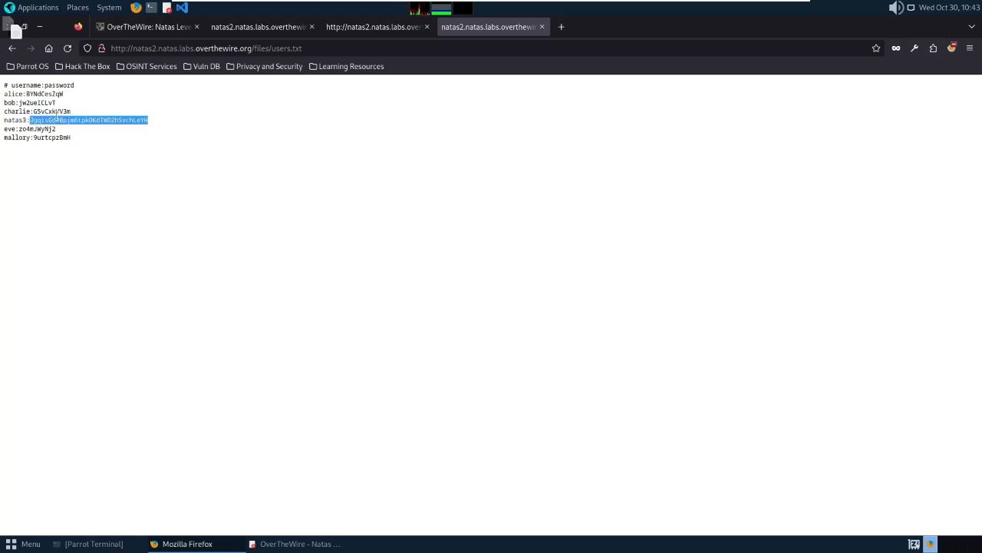
{"action": "right_click", "coordinate": [57, 120]}
{"action": "left_click", "coordinate": [88, 130]}
{"action": "left_click", "coordinate": [276, 545]}
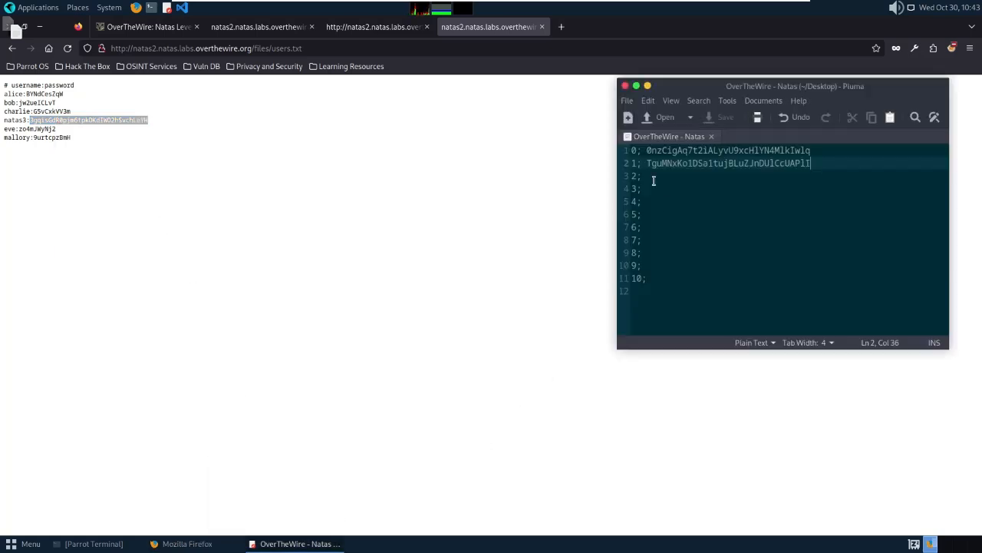
Paste the natas3 password beside entry 2 in the notes, save, and close users.txt.
{"action": "left_click", "coordinate": [653, 176]}
{"action": "key", "text": "ctrl+v"}
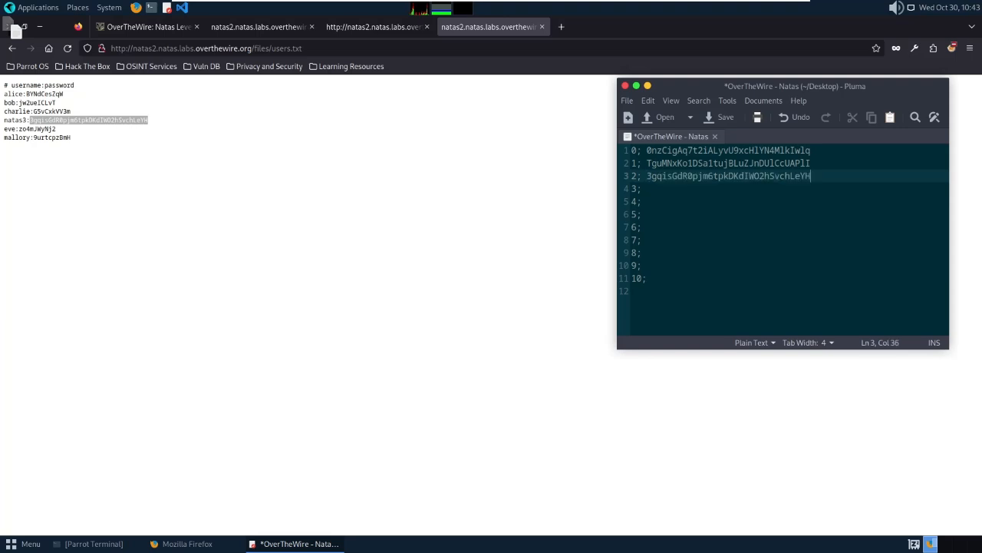
{"action": "key", "text": "ctrl+s"}
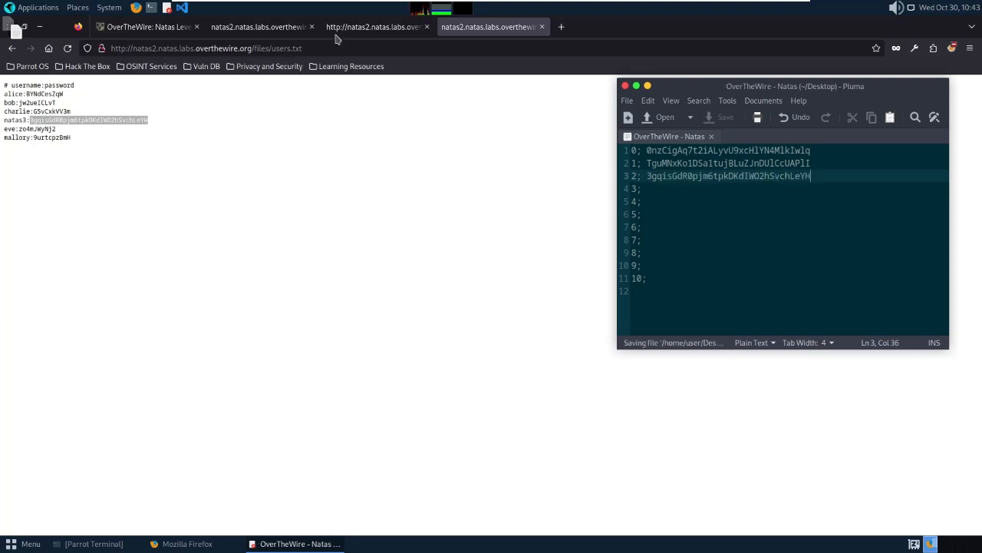
{"action": "left_click", "coordinate": [543, 27]}
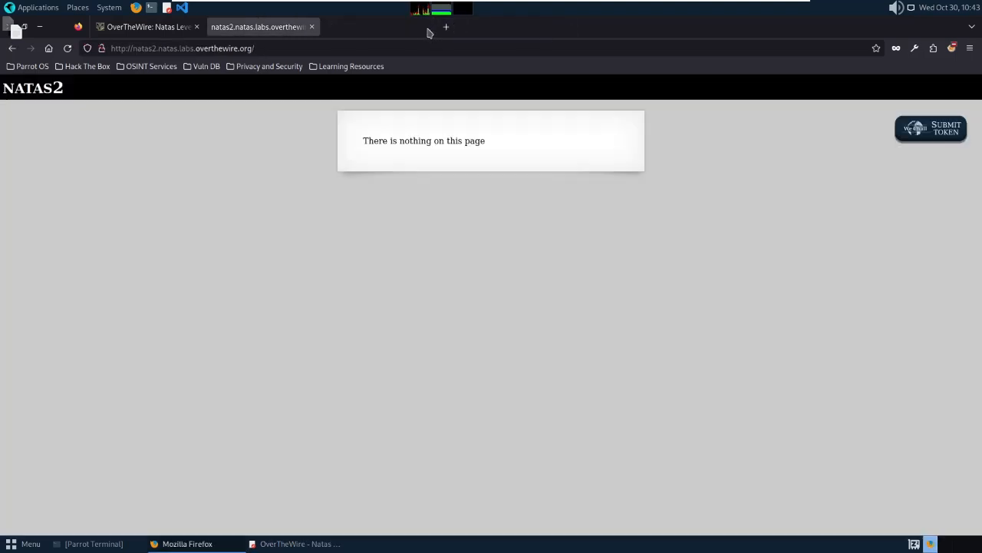
Close the natas2 source tab and change the address from natas2 to natas3.
{"action": "left_click", "coordinate": [426, 28]}
{"action": "left_click", "coordinate": [157, 49]}
{"action": "left_click", "coordinate": [158, 49]}
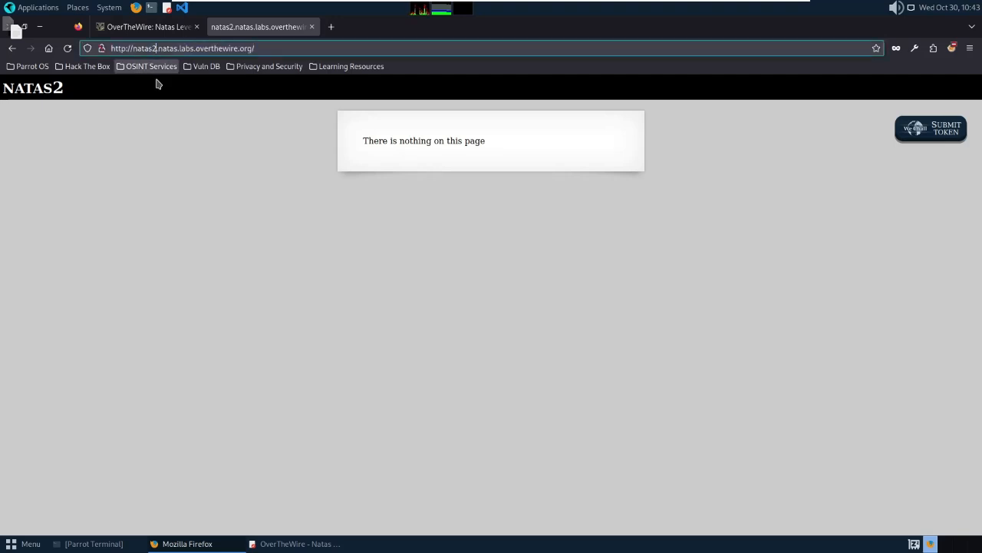
{"action": "key", "text": "BackSpace"}
{"action": "type", "text": "3"}
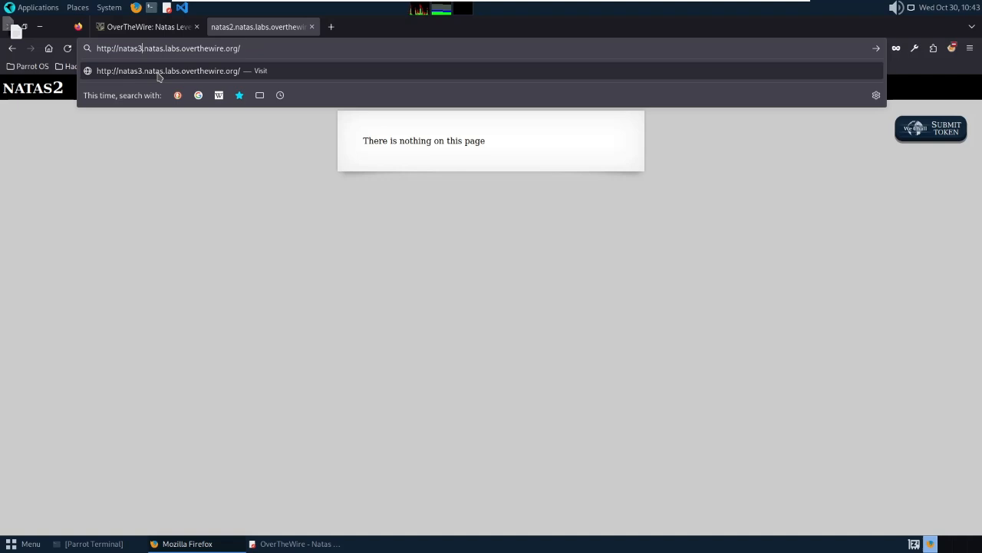
{"action": "left_click", "coordinate": [159, 74]}
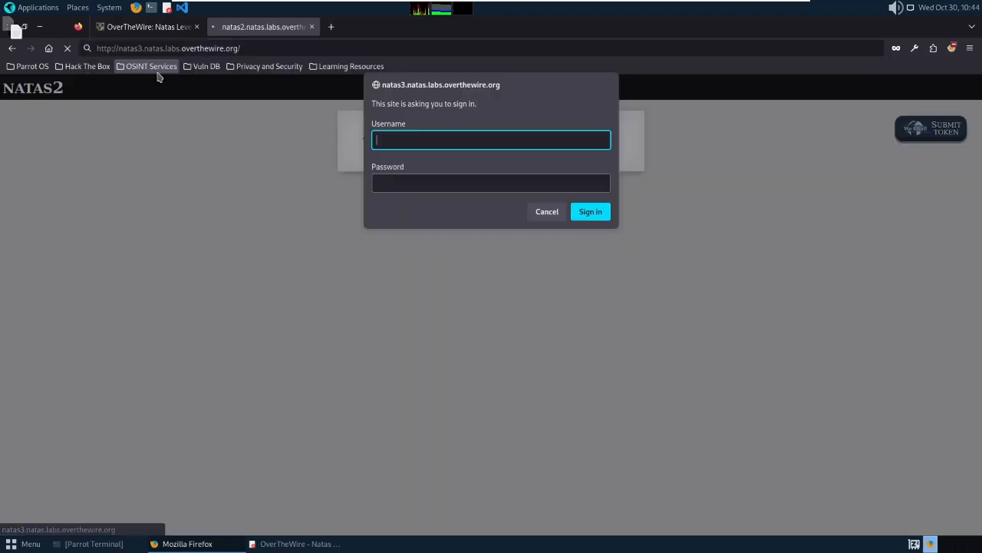
Sign in as natas3 with the pasted password, declining to save the login.
{"action": "type", "text": "natas3"}
{"action": "key", "text": "Tab"}
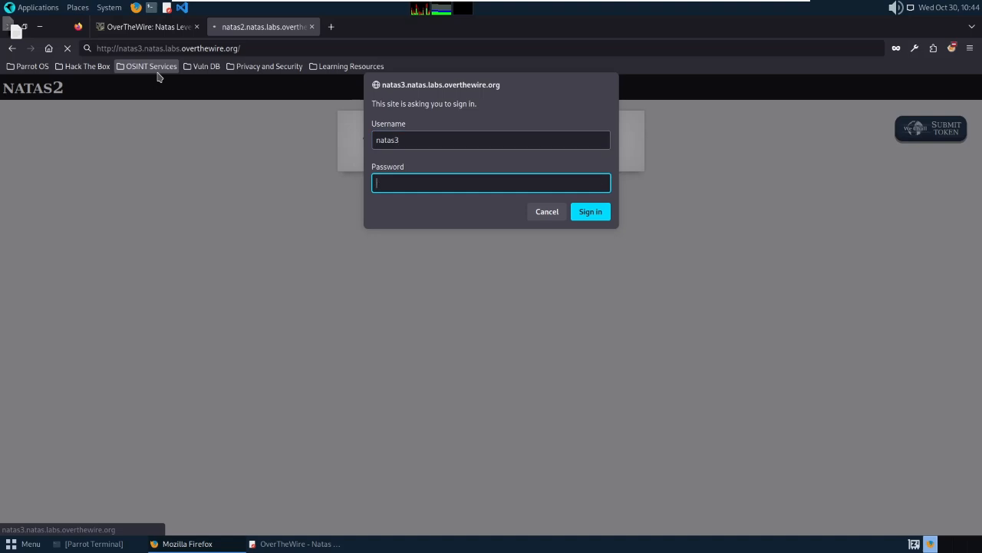
{"action": "left_click", "coordinate": [299, 544]}
{"action": "left_click", "coordinate": [452, 186]}
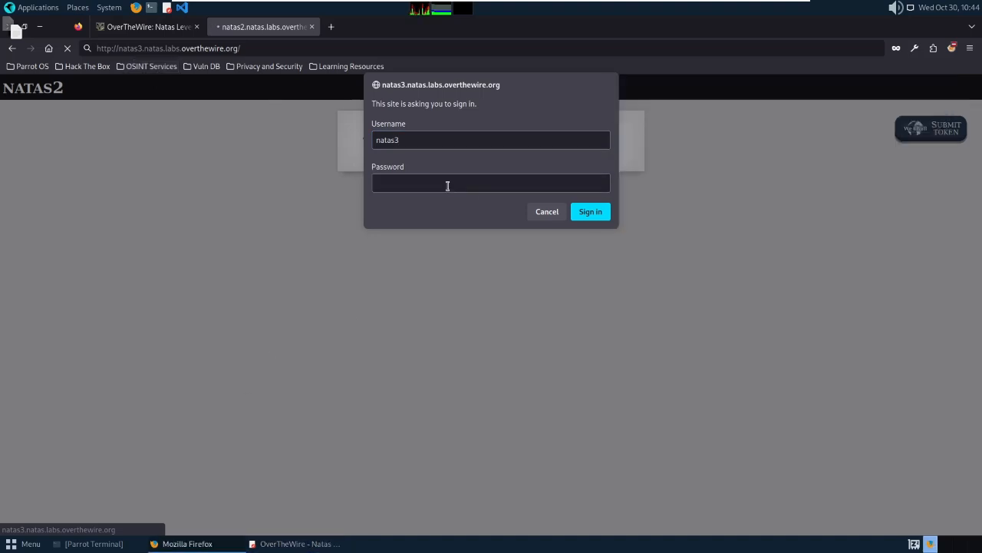
{"action": "key", "text": "ctrl+v"}
{"action": "left_click", "coordinate": [590, 211]}
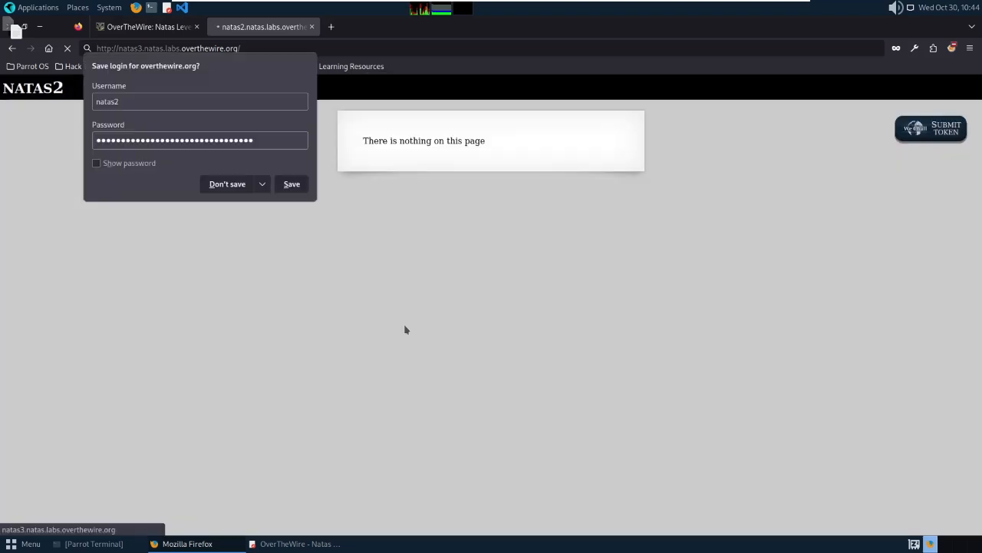
{"action": "left_click", "coordinate": [252, 187]}
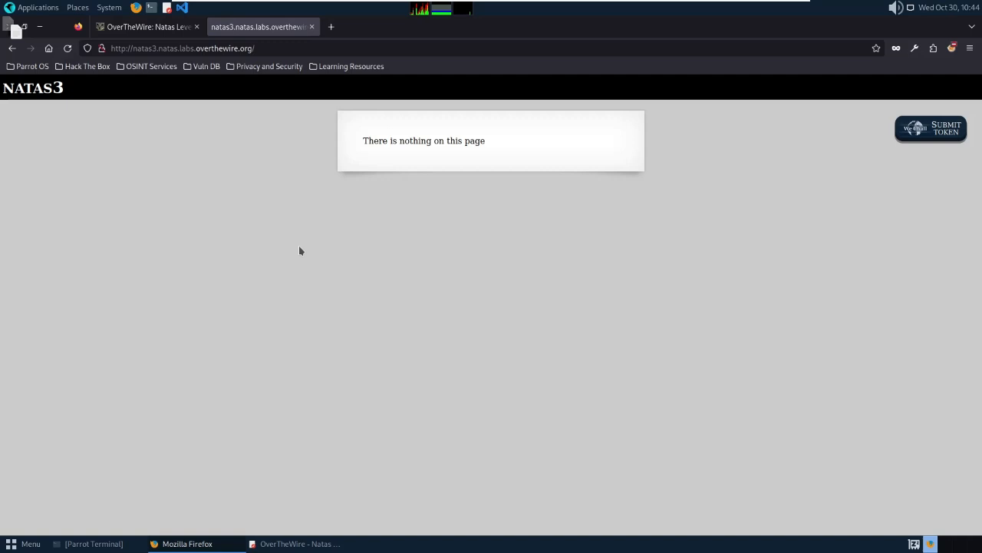
View the selection source behind the natas3 page's message text.
{"action": "left_click_drag", "start_coordinate": [364, 140], "coordinate": [530, 155]}
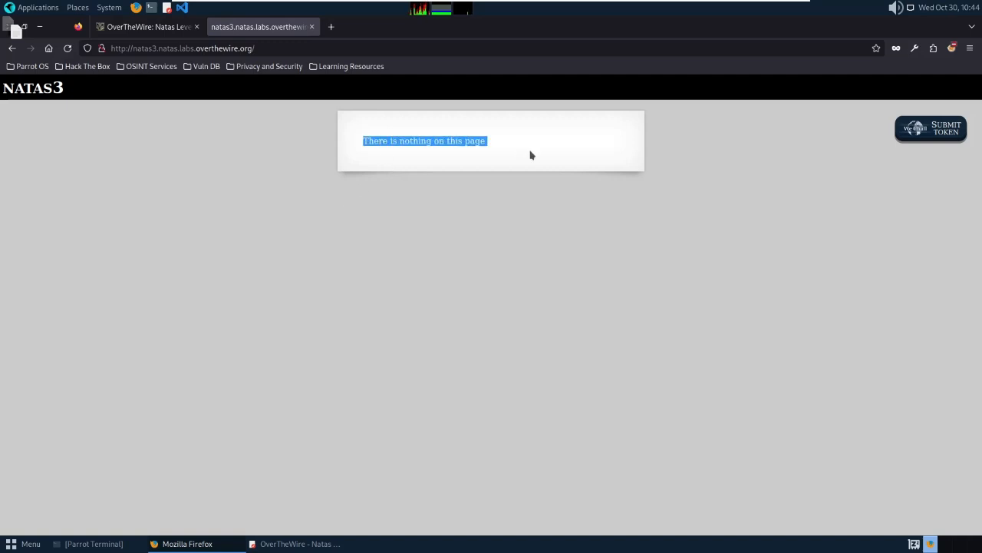
{"action": "right_click", "coordinate": [357, 165]}
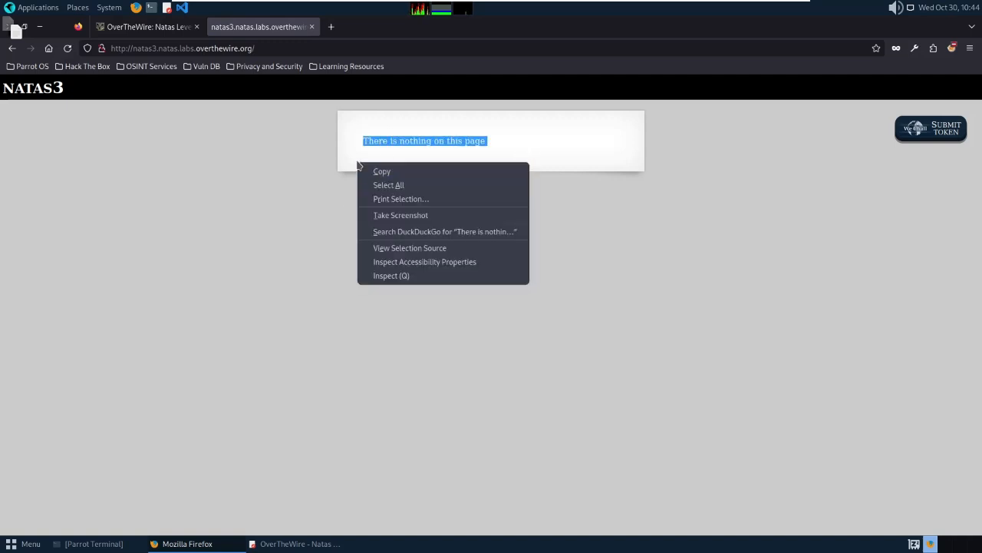
{"action": "left_click", "coordinate": [421, 251]}
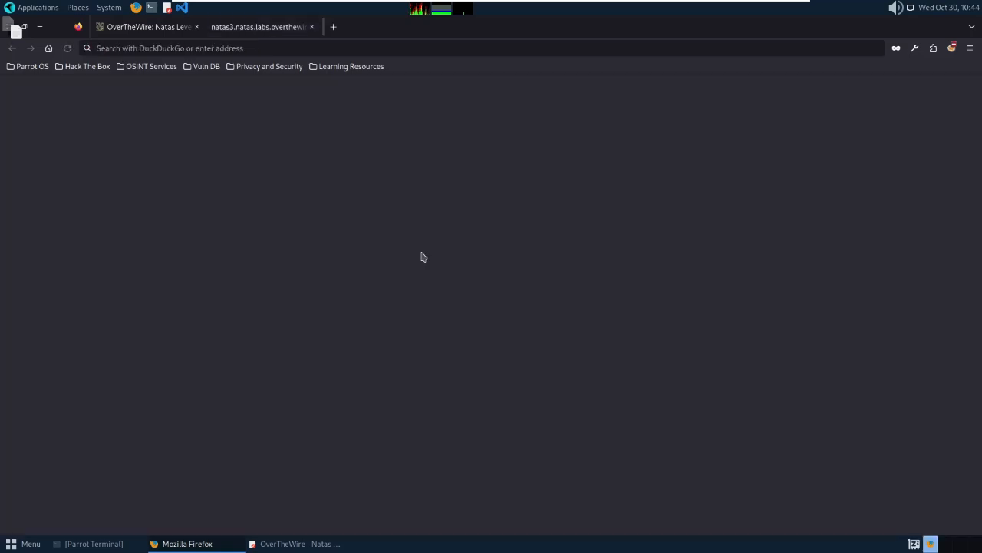
Highlight the 'Not even Google will find it this time' comment, then open a blank tab.
{"action": "left_click", "coordinate": [422, 257]}
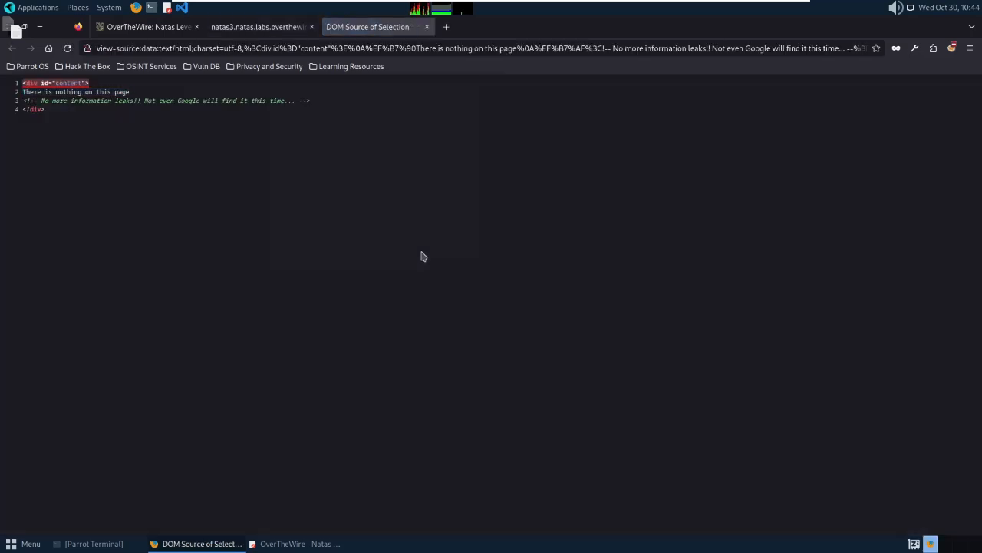
{"action": "left_click_drag", "start_coordinate": [68, 126], "coordinate": [19, 100]}
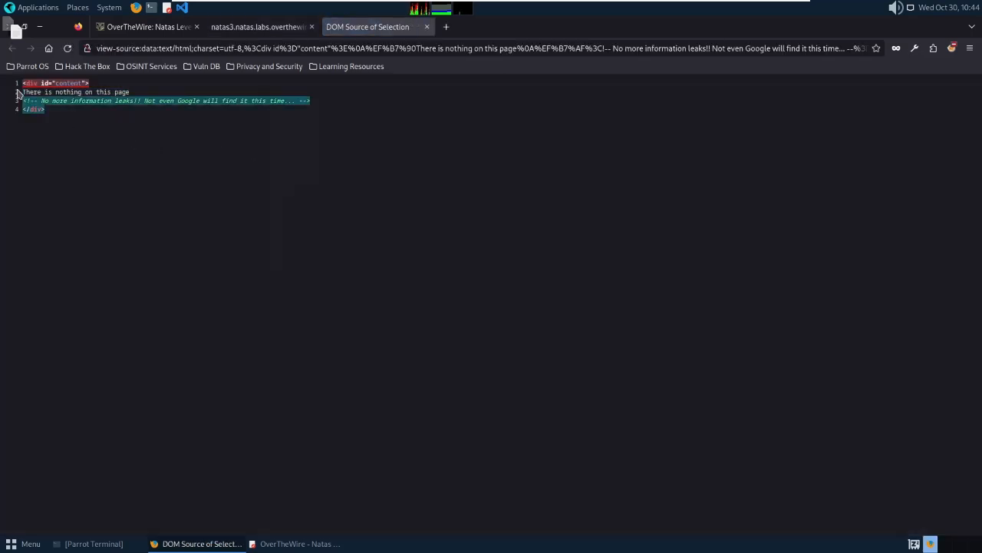
{"action": "left_click", "coordinate": [97, 141]}
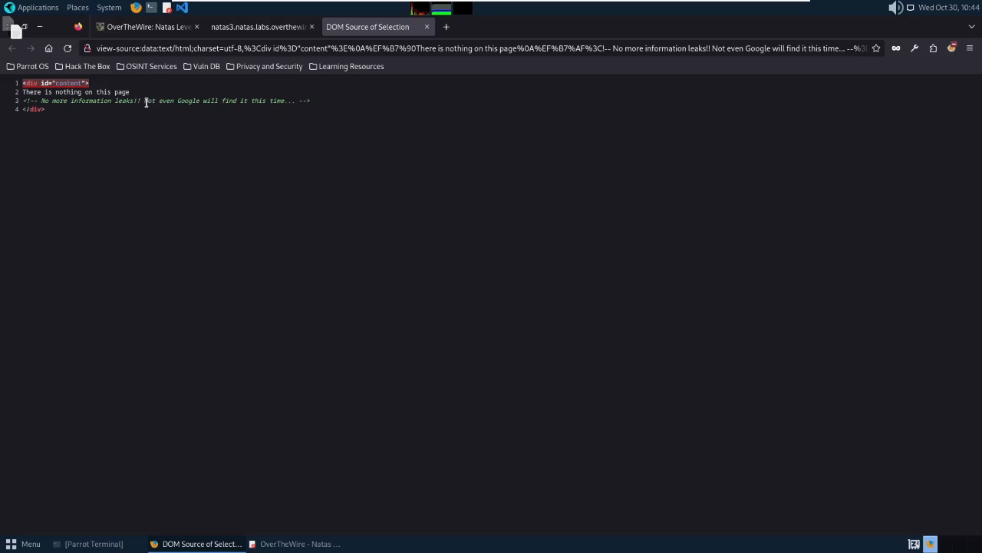
{"action": "left_click_drag", "start_coordinate": [145, 101], "coordinate": [290, 101]}
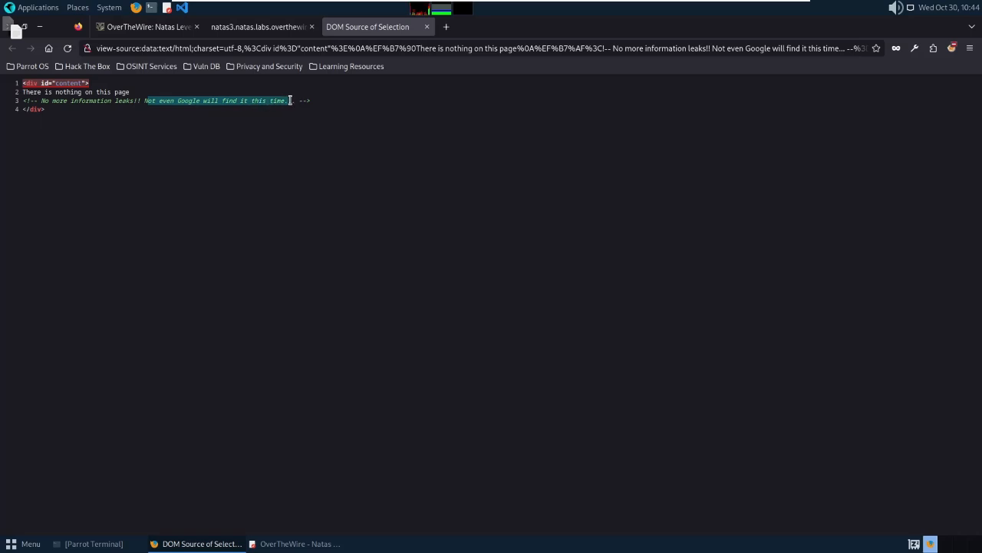
{"action": "left_click_drag", "start_coordinate": [143, 102], "coordinate": [286, 104]}
{"action": "left_click", "coordinate": [447, 27]}
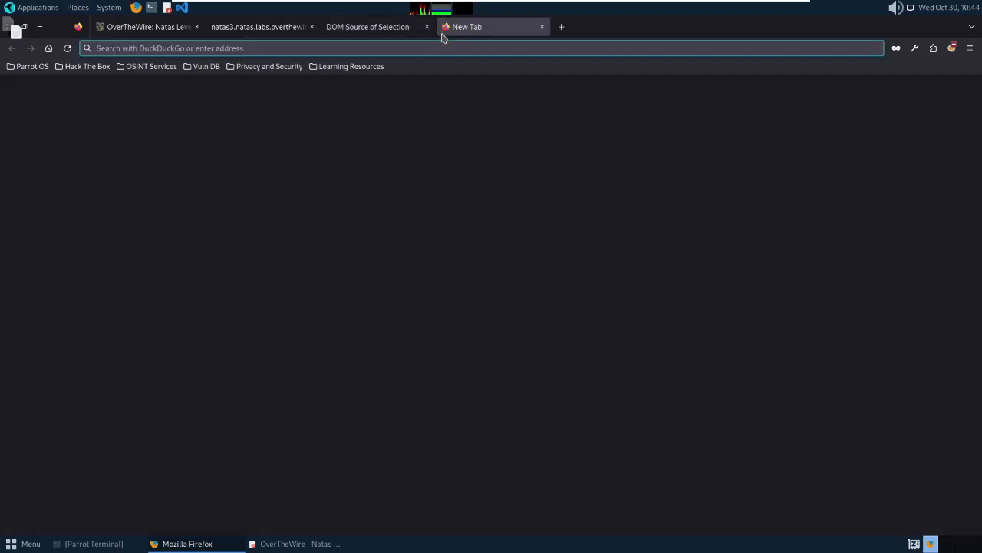
Search DuckDuckGo for 'robots.txt qu'est-ce que c'est' from the new tab.
{"action": "type", "text": "robots"}
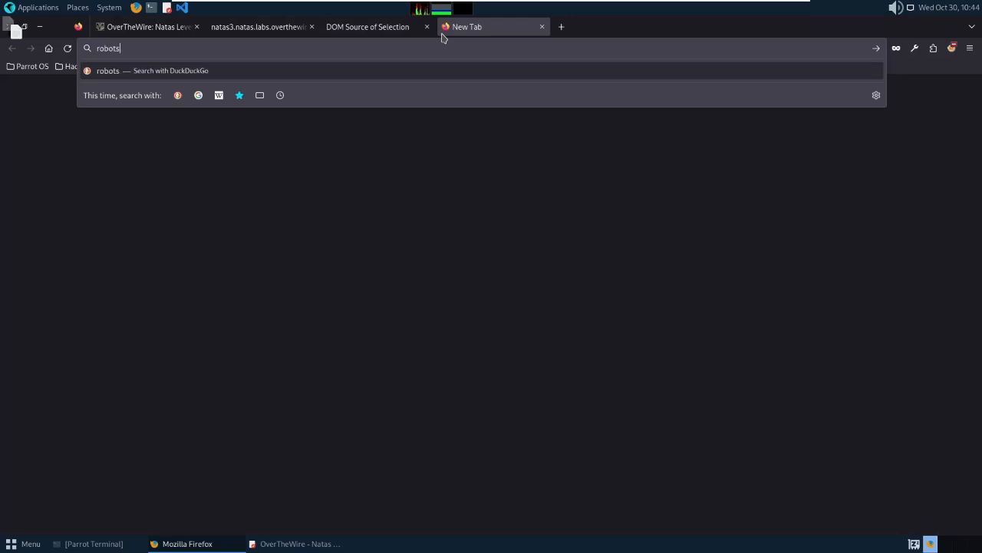
{"action": "type", "text": ".txt"}
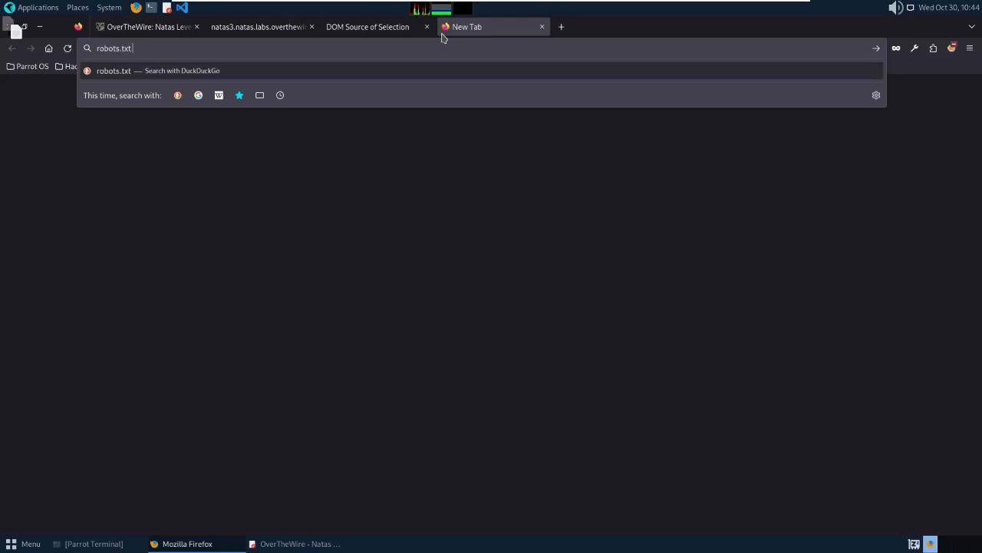
{"action": "type", "text": " qu"}
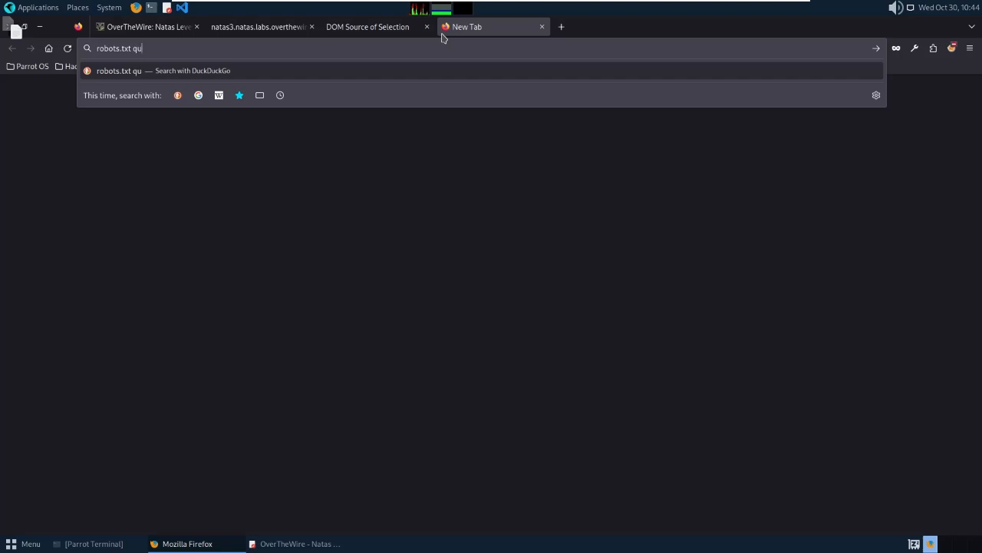
{"action": "type", "text": "'est-ce que c'est"}
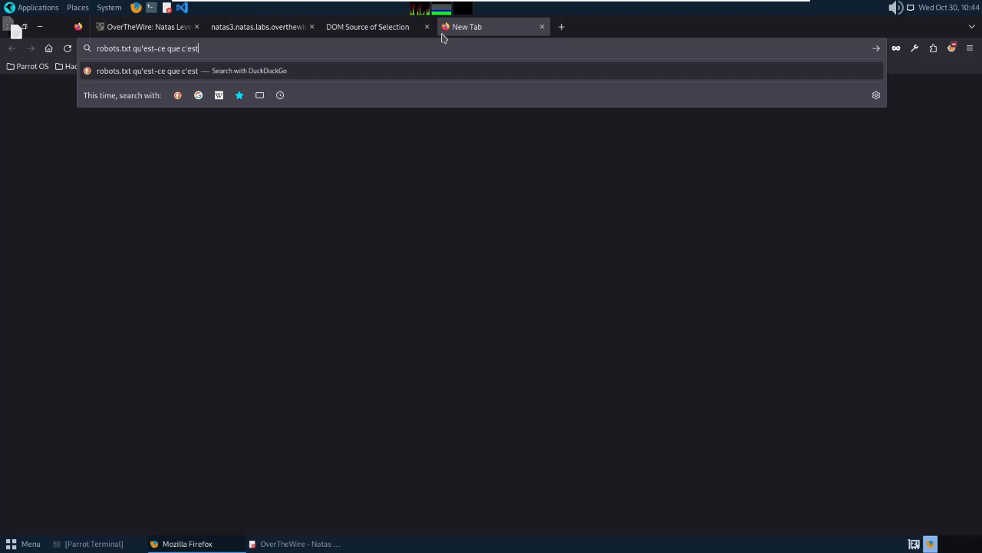
{"action": "key", "text": "Return"}
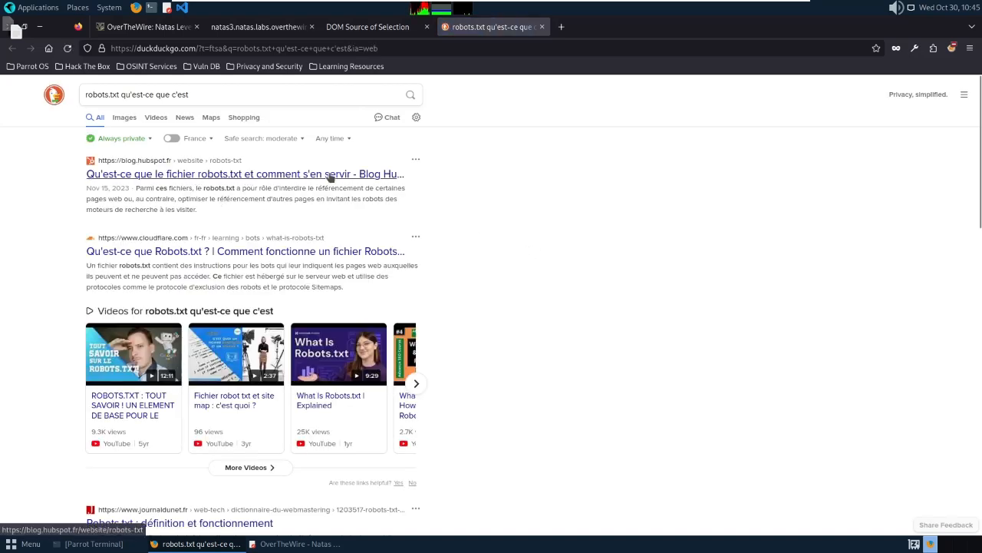
In the page source, highlight the comment's phrase about Google not finding the page.
{"action": "left_click", "coordinate": [338, 27]}
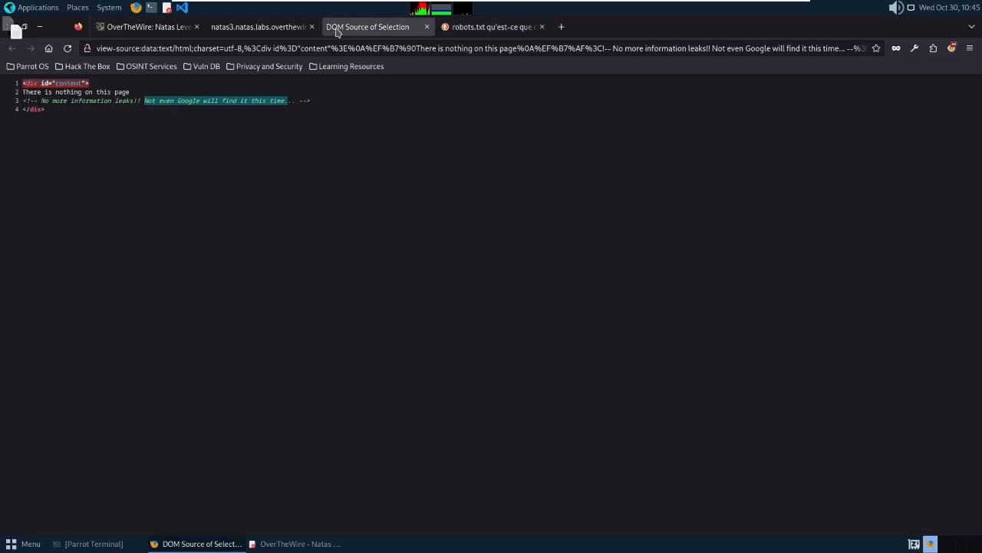
{"action": "left_click", "coordinate": [192, 112]}
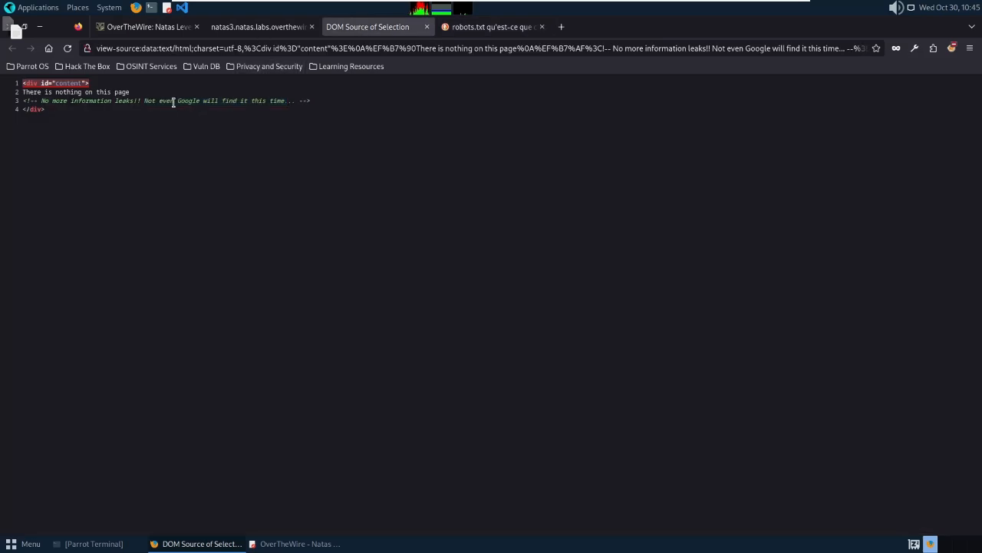
{"action": "left_click_drag", "start_coordinate": [180, 103], "coordinate": [278, 103]}
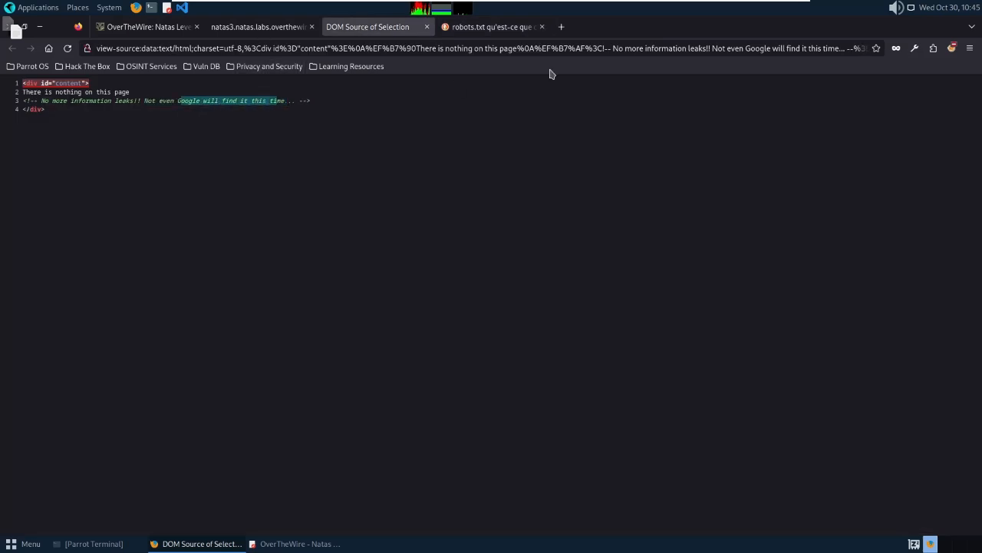
Search 'Google ne trouve pas une page volontairement', then go back to the natas3 page.
{"action": "left_click", "coordinate": [562, 28]}
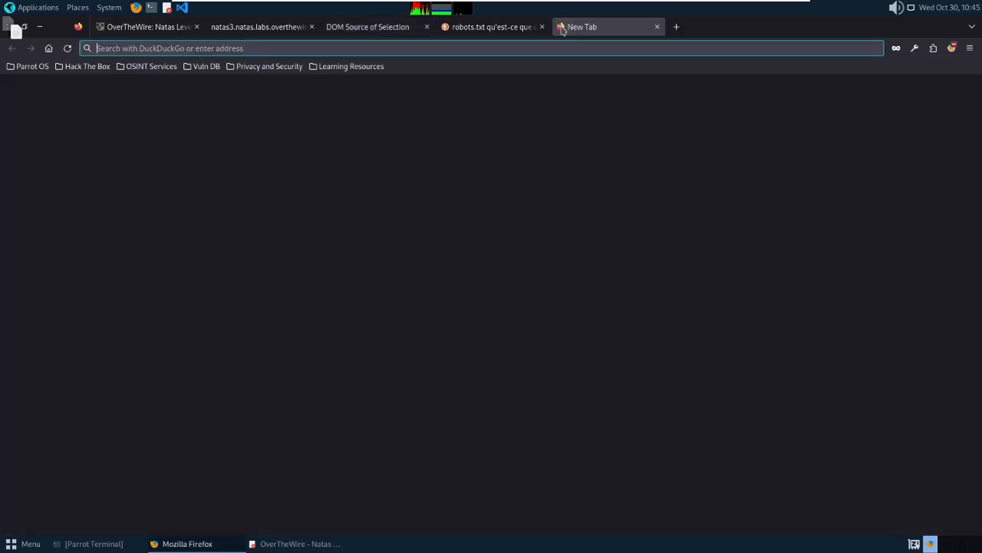
{"action": "type", "text": "Google"}
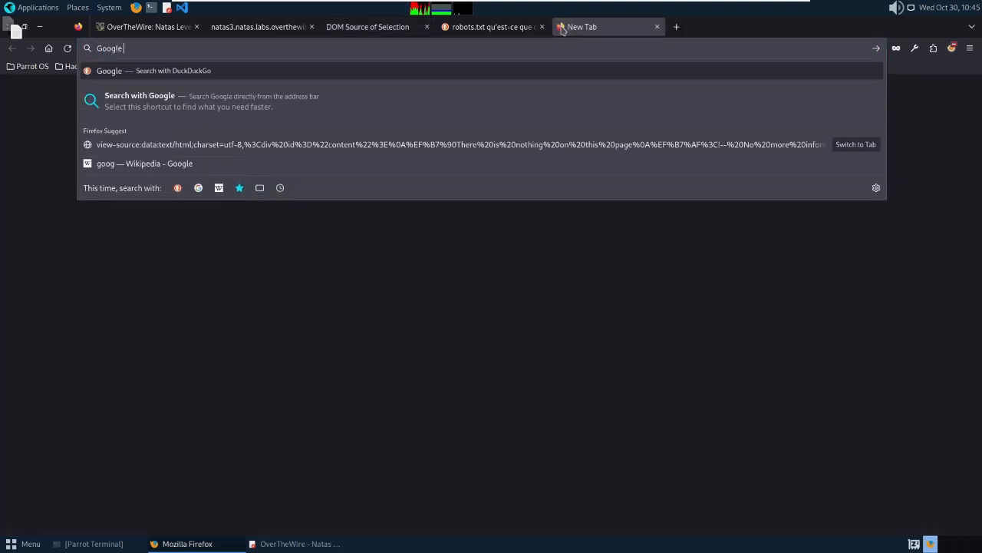
{"action": "type", "text": " ne trouve pa"}
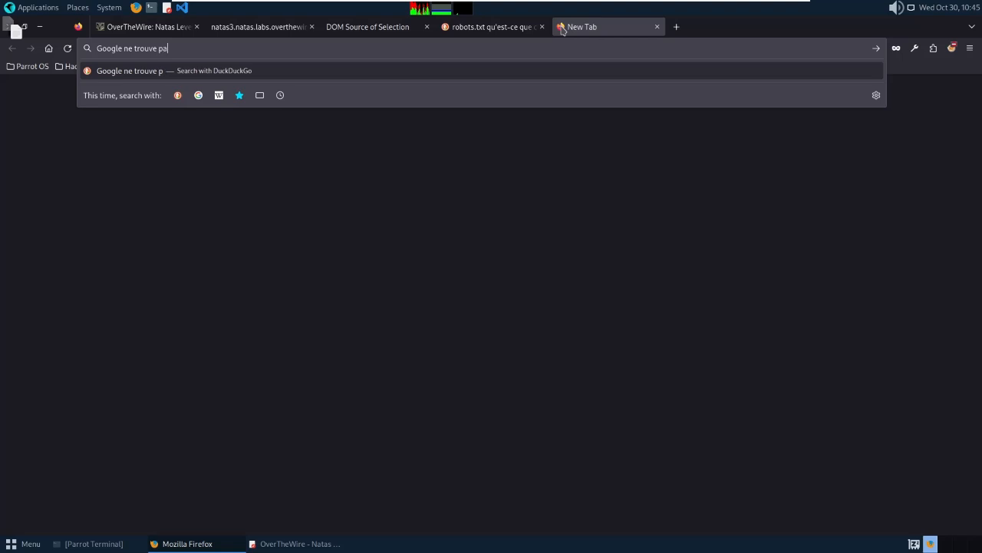
{"action": "type", "text": "s une page volontaireme"}
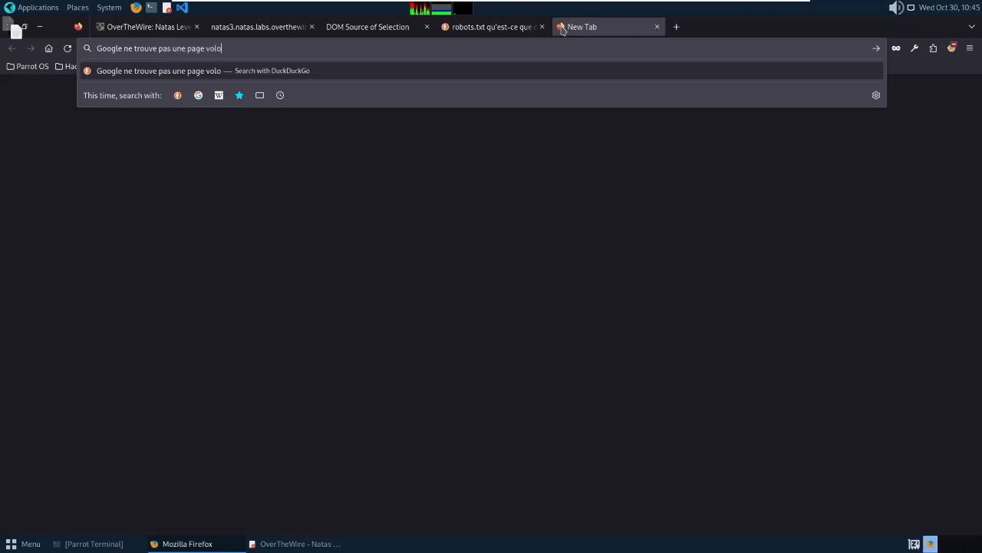
{"action": "type", "text": "nt"}
{"action": "key", "text": "Return"}
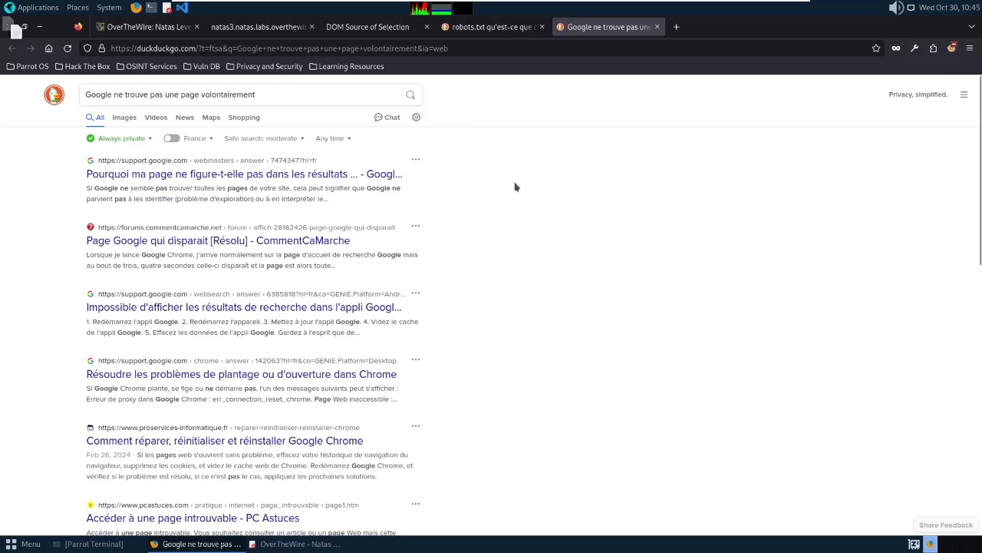
{"action": "left_click", "coordinate": [478, 29]}
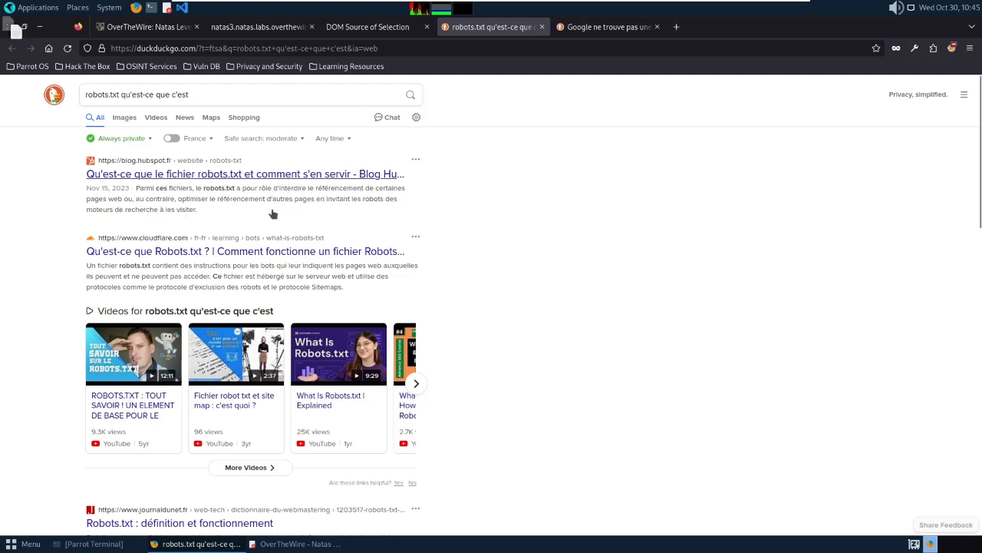
{"action": "left_click", "coordinate": [259, 27]}
{"action": "left_click", "coordinate": [269, 49]}
Append robots.txt to the natas3 URL to load its robots.txt, which disallows /s3cr3t/.
{"action": "left_click", "coordinate": [269, 48]}
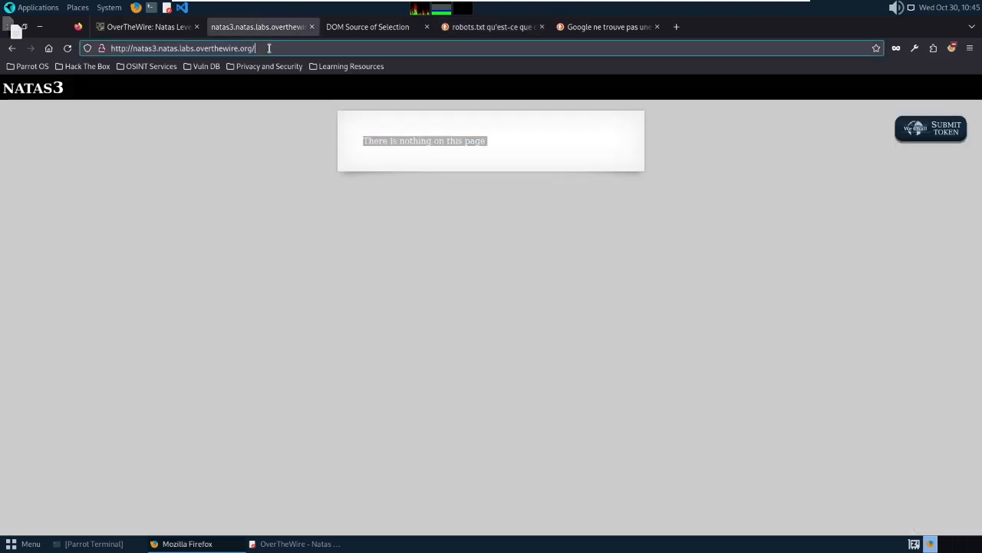
{"action": "type", "text": "robot"}
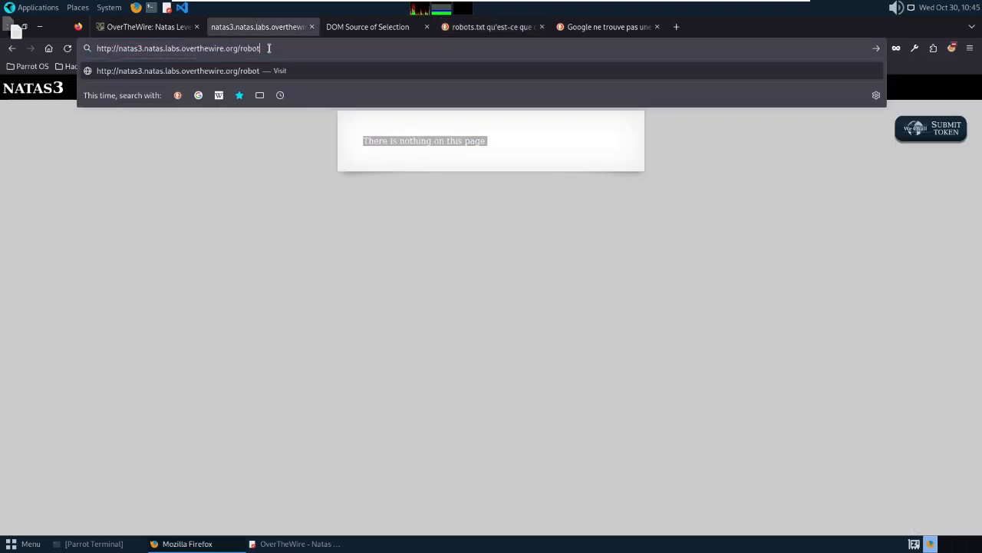
{"action": "type", "text": "s.txt"}
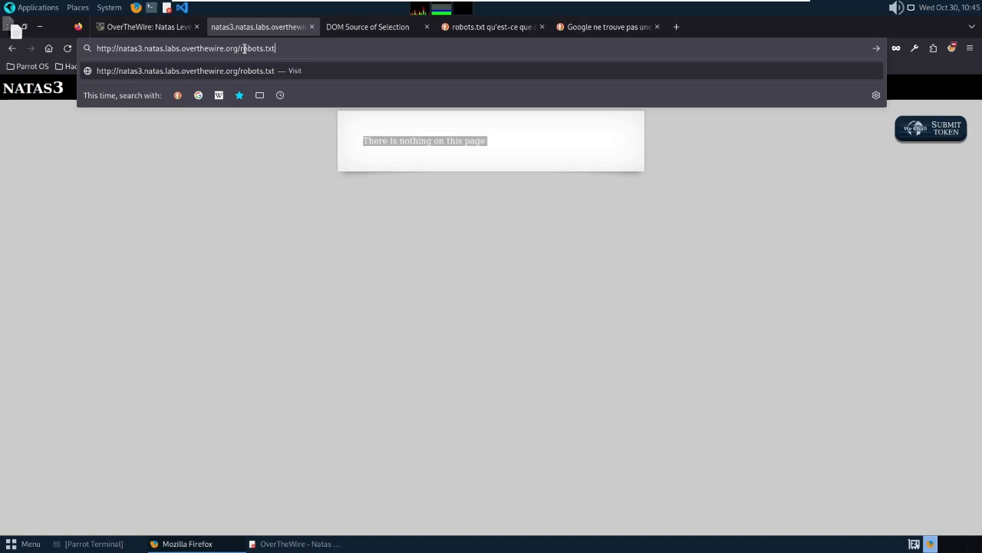
{"action": "key", "text": "Return"}
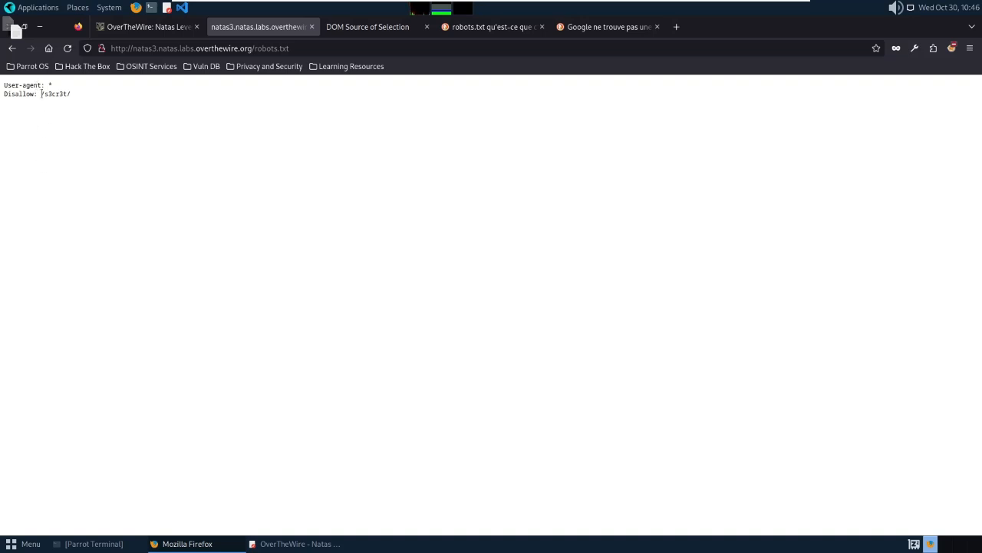
Replace robots.txt in the URL with the copied s3cr3t/ path and open its users.txt.
{"action": "left_click_drag", "start_coordinate": [41, 93], "coordinate": [74, 98]}
{"action": "left_click_drag", "start_coordinate": [77, 95], "coordinate": [44, 95]}
{"action": "key", "text": "ctrl+c"}
{"action": "left_click", "coordinate": [306, 47]}
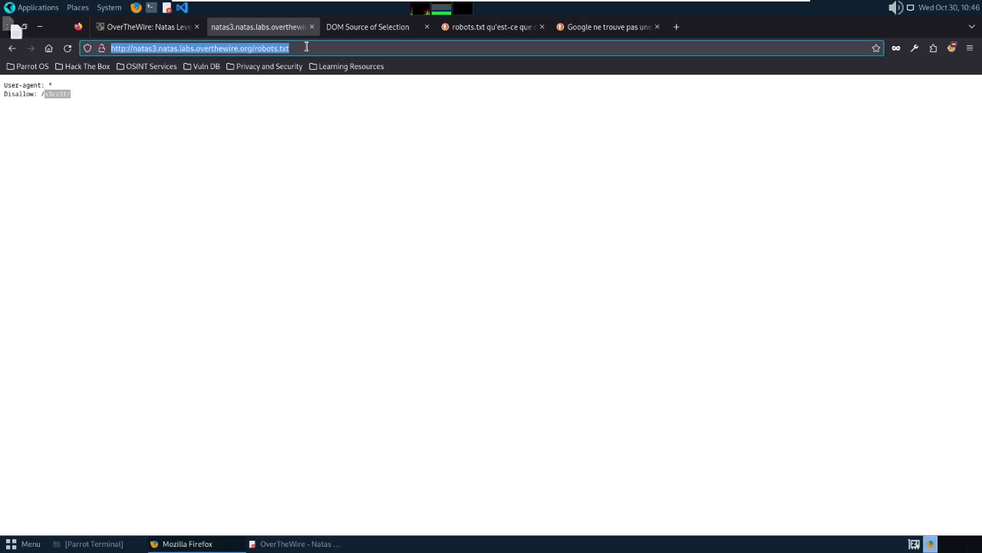
{"action": "left_click", "coordinate": [307, 48]}
{"action": "key", "text": "BackSpace"}
{"action": "key", "text": "BackSpace"}
{"action": "key", "text": "BackSpace"}
{"action": "key", "text": "BackSpace"}
{"action": "key", "text": "BackSpace"}
{"action": "key", "text": "BackSpace"}
{"action": "key", "text": "BackSpace"}
{"action": "key", "text": "BackSpace"}
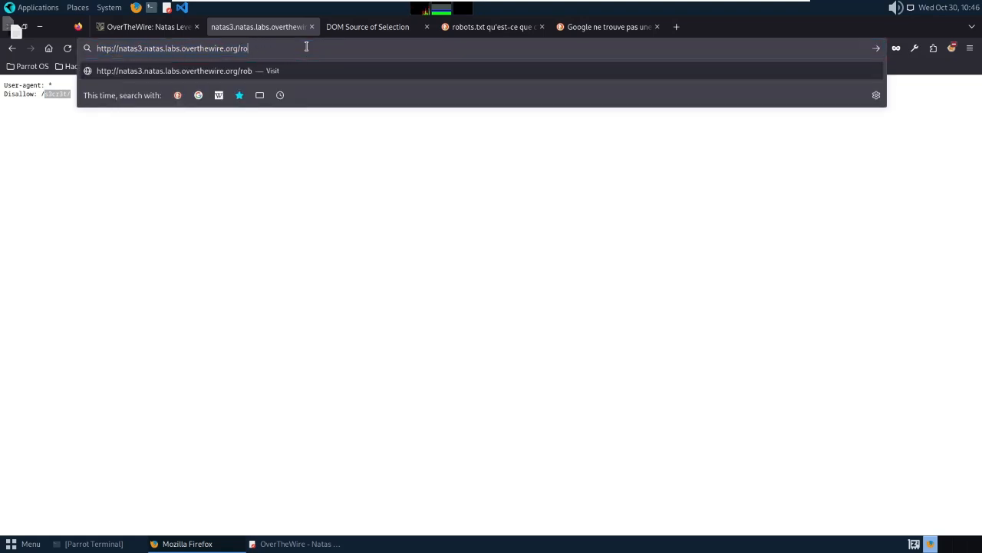
{"action": "key", "text": "BackSpace"}
{"action": "key", "text": "BackSpace"}
{"action": "key", "text": "ctrl+v"}
{"action": "key", "text": "Return"}
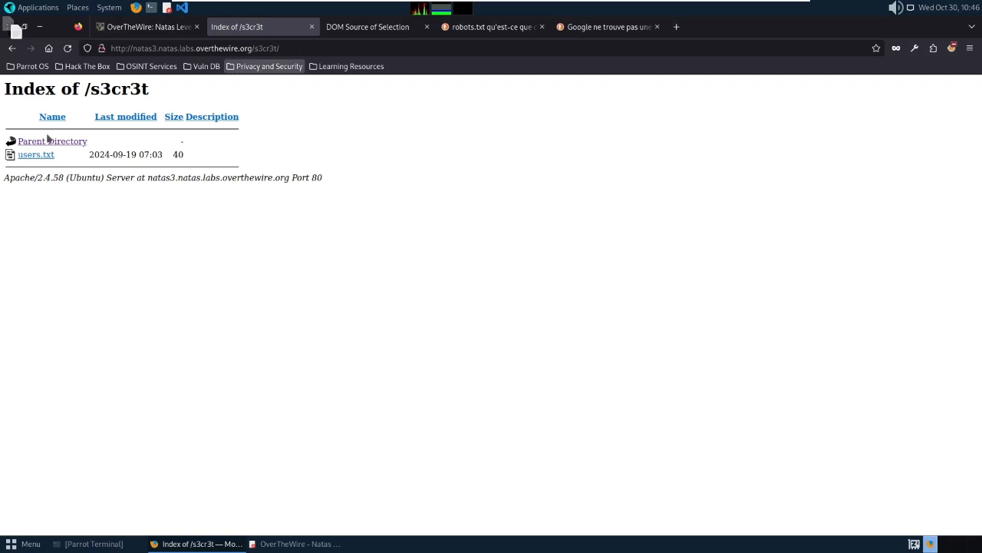
{"action": "left_click", "coordinate": [33, 157]}
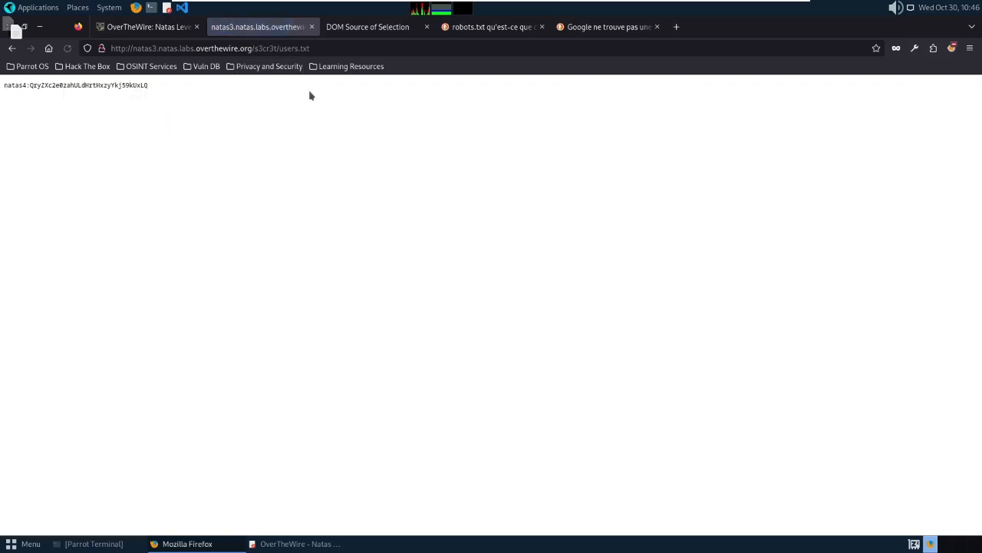
Copy the natas4 password from users.txt onto the '3;' line of the Natas notes.
{"action": "double_click", "coordinate": [71, 85]}
{"action": "right_click", "coordinate": [71, 81]}
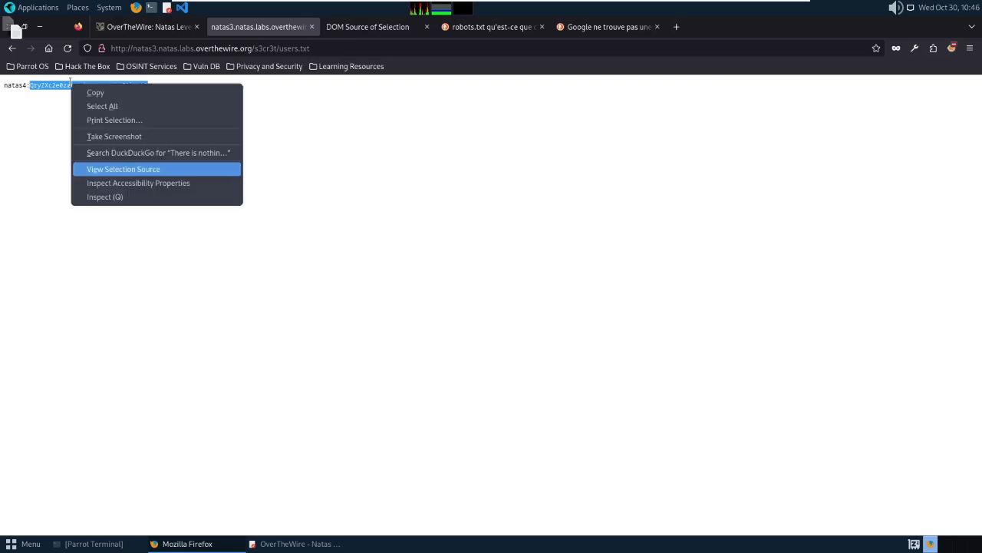
{"action": "left_click", "coordinate": [99, 95]}
{"action": "left_click", "coordinate": [299, 543]}
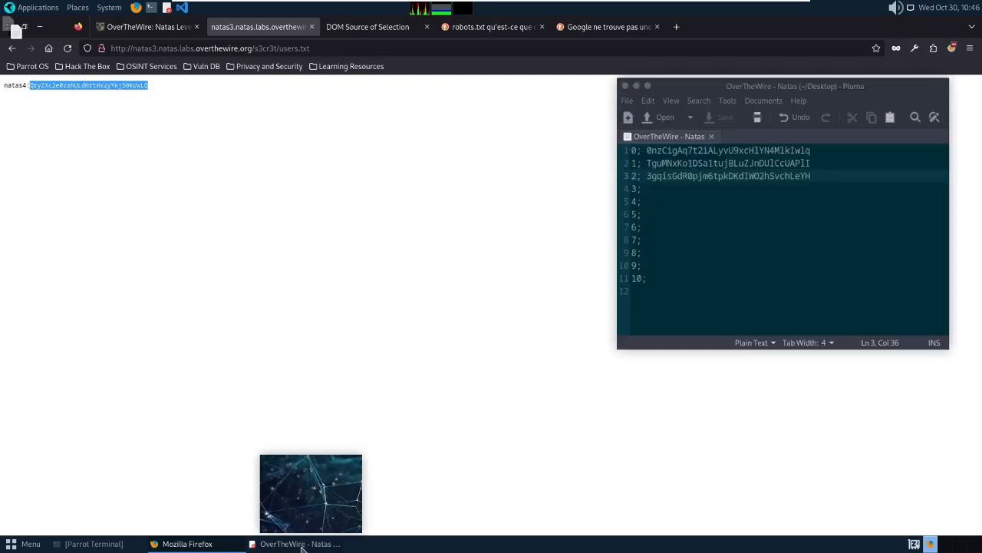
{"action": "left_click", "coordinate": [652, 191]}
{"action": "key", "text": "ctrl+v"}
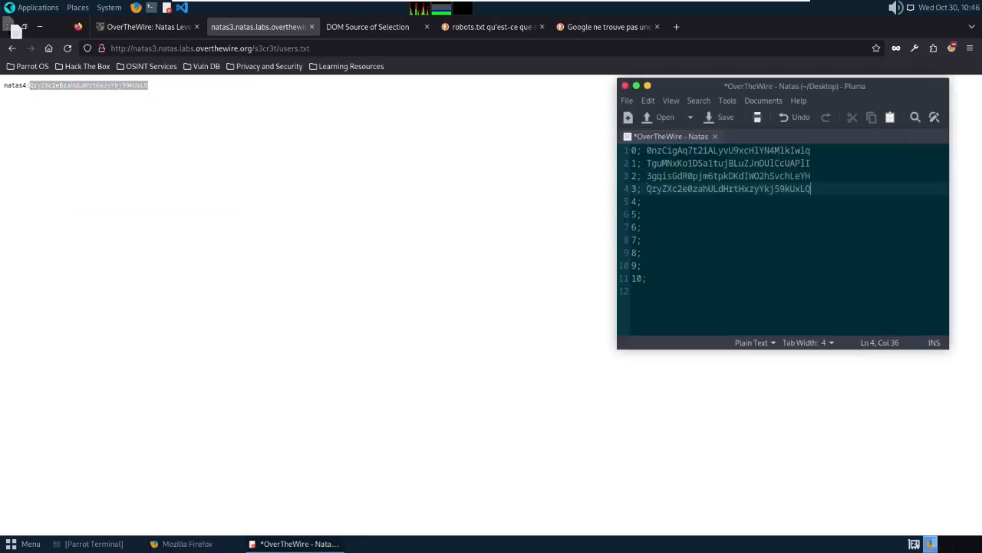
{"action": "left_click", "coordinate": [209, 144]}
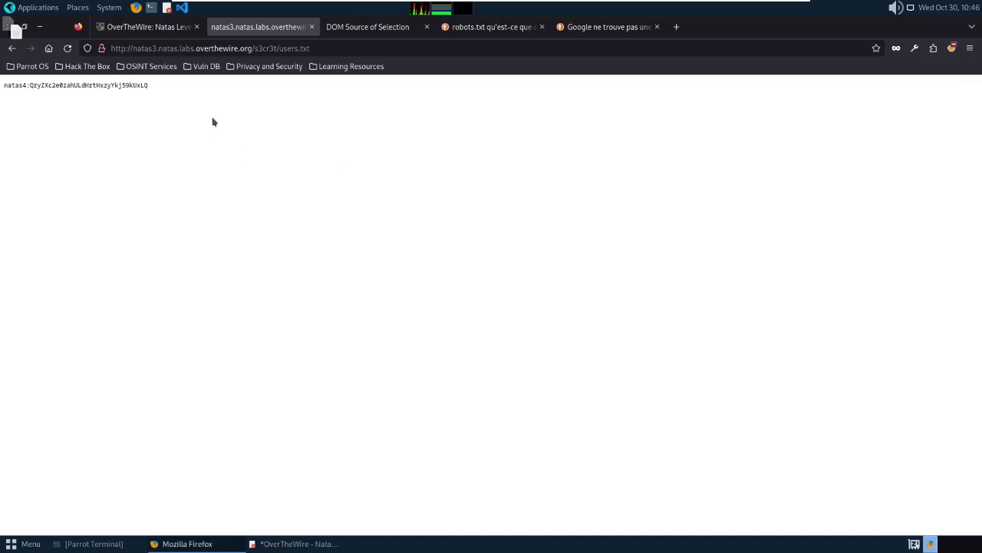
Go back to the natas3 page and change its URL to the natas4 level.
{"action": "left_click", "coordinate": [12, 48]}
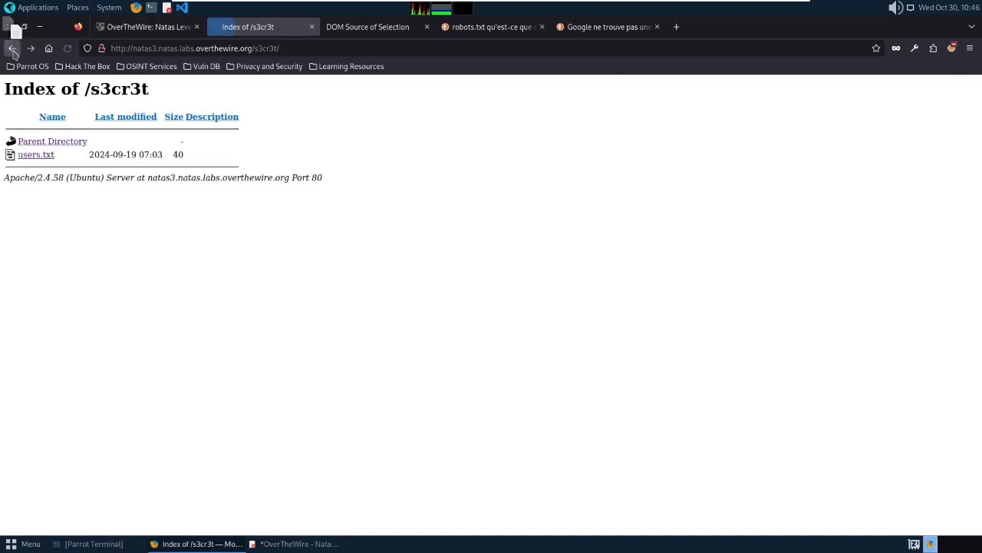
{"action": "left_click", "coordinate": [12, 48]}
{"action": "left_click", "coordinate": [12, 48]}
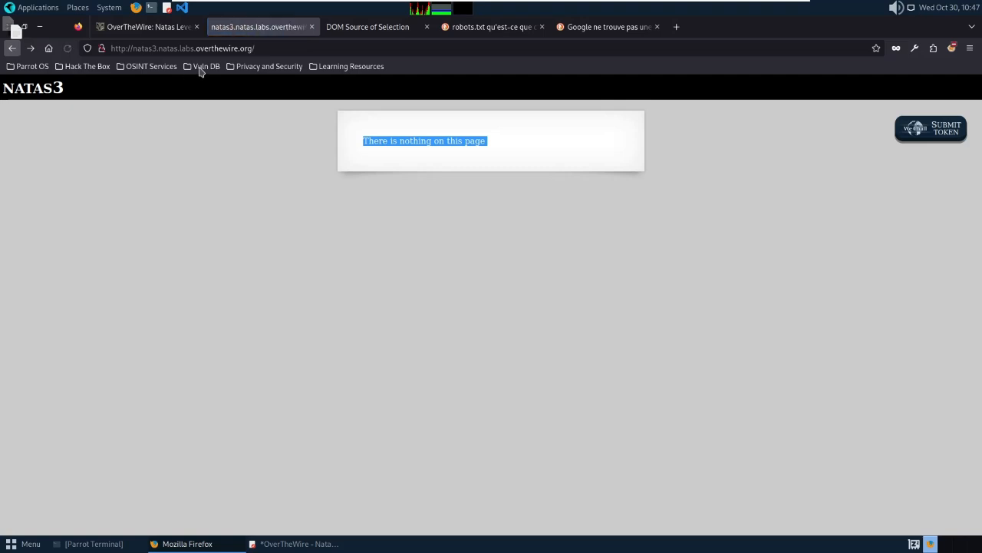
{"action": "left_click", "coordinate": [154, 48]}
{"action": "double_click", "coordinate": [153, 48]}
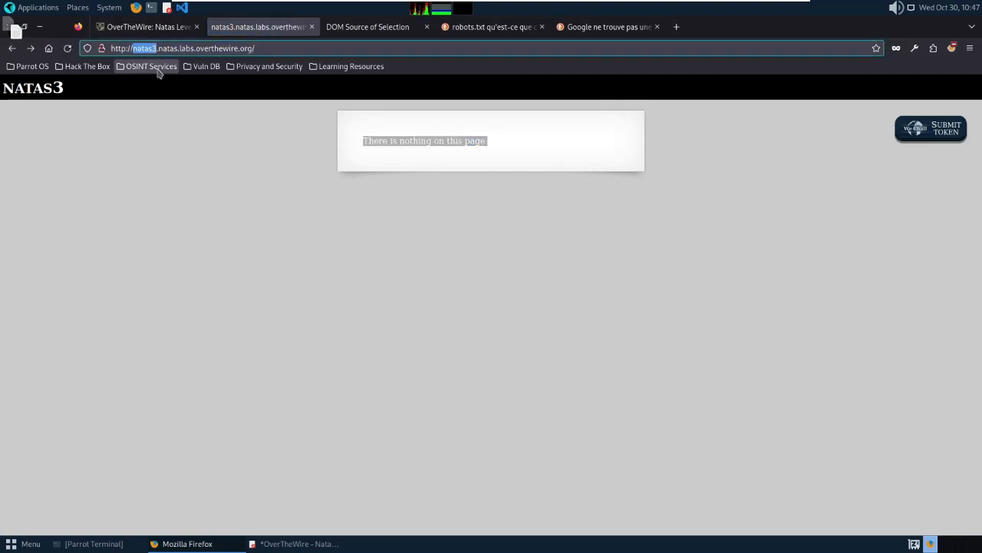
{"action": "key", "text": "Right"}
{"action": "key", "text": "BackSpace"}
{"action": "type", "text": "4"}
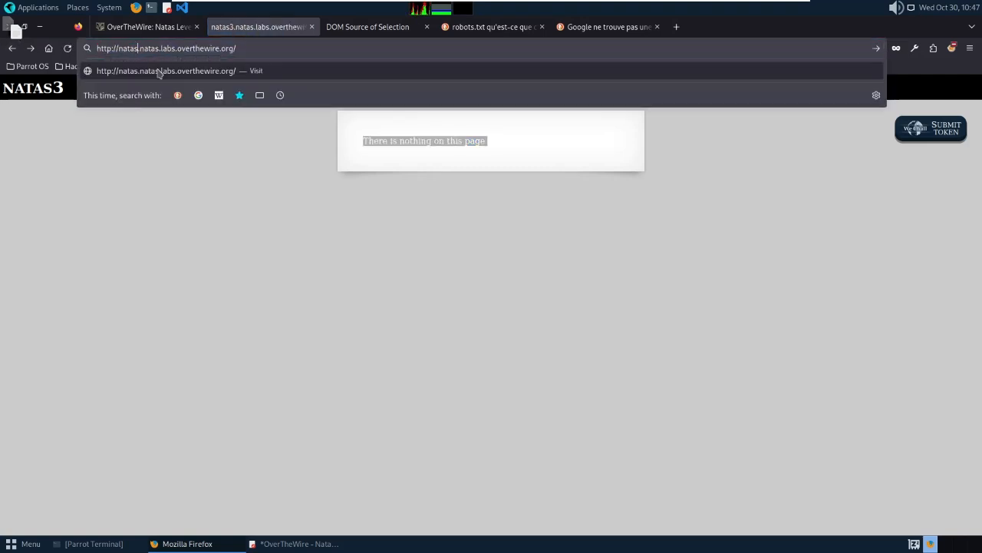
{"action": "key", "text": "Return"}
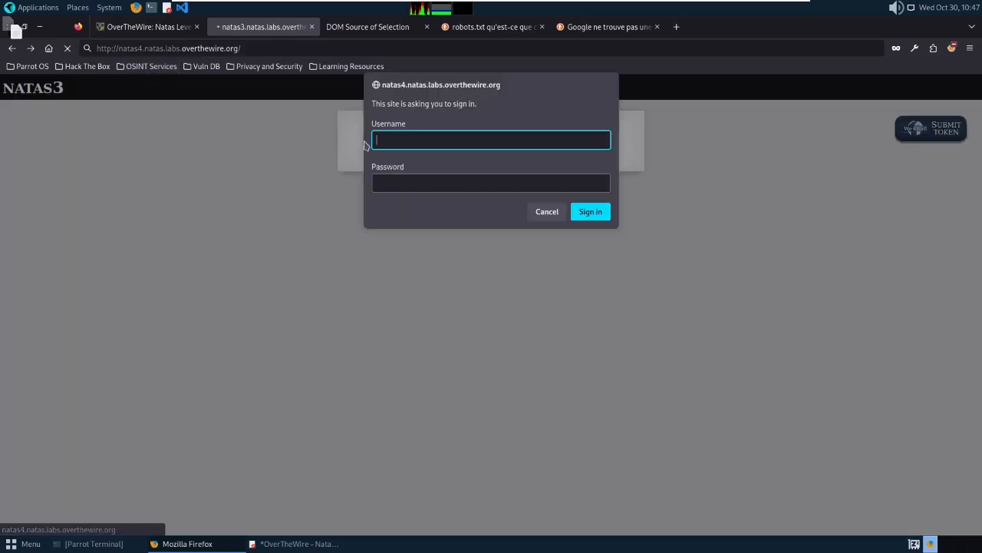
Sign in as natas4 with the pasted password, declining to save the login.
{"action": "type", "text": "natas4"}
{"action": "key", "text": "Tab"}
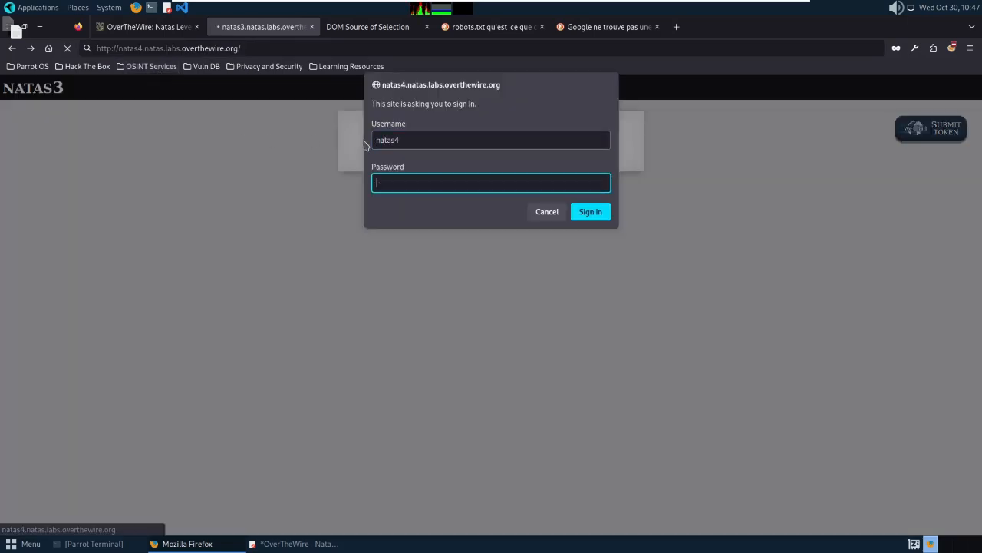
{"action": "key", "text": "ctrl+v"}
{"action": "left_click", "coordinate": [581, 210]}
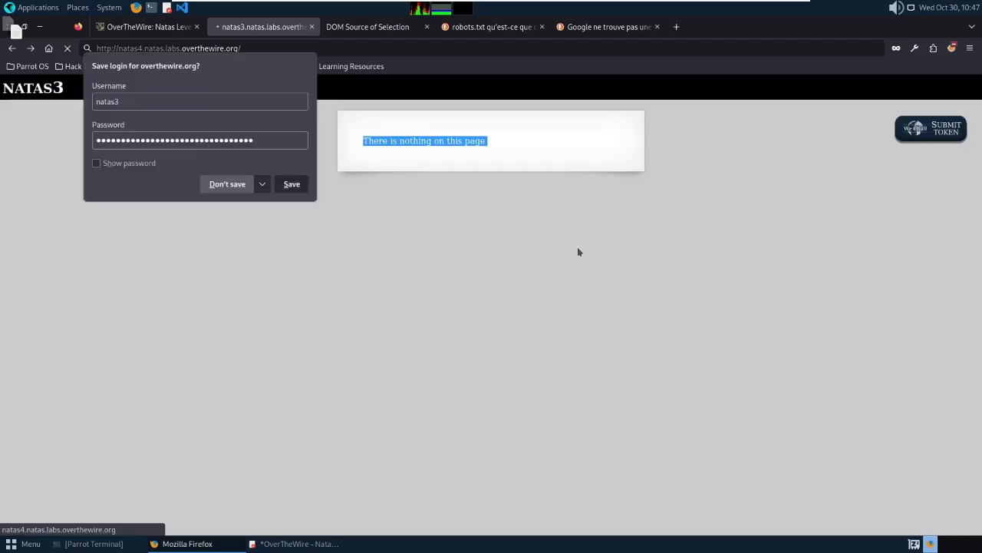
{"action": "left_click", "coordinate": [251, 188]}
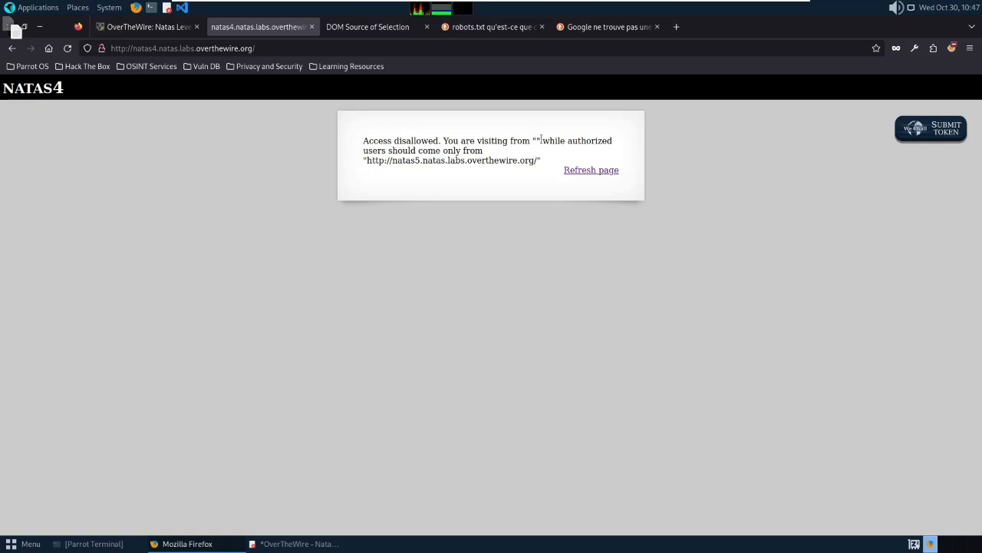
Inspect the message's empty 'visiting from' quotes and natas5 URL, then refresh natas4.
{"action": "left_click_drag", "start_coordinate": [536, 140], "coordinate": [547, 139]}
{"action": "left_click_drag", "start_coordinate": [366, 160], "coordinate": [539, 162]}
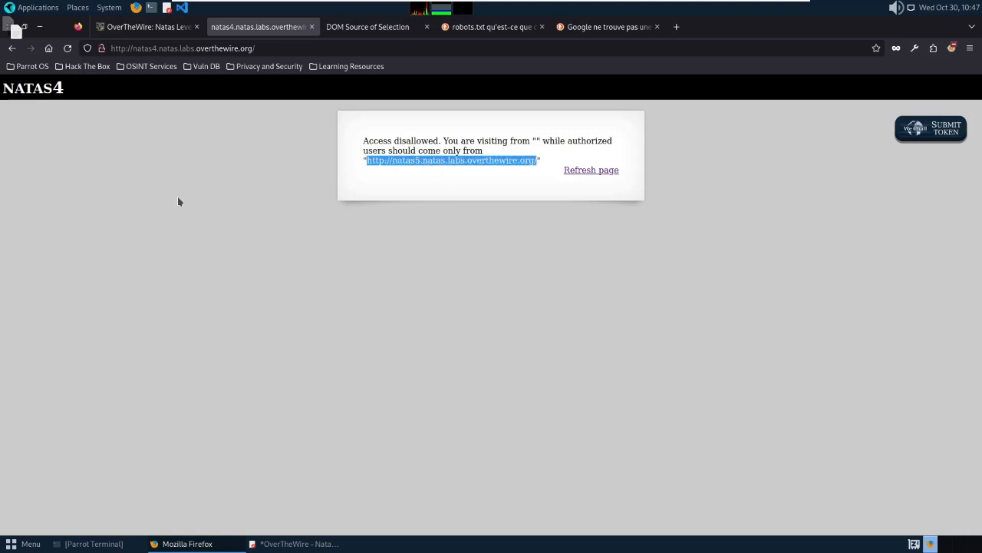
{"action": "left_click", "coordinate": [539, 141]}
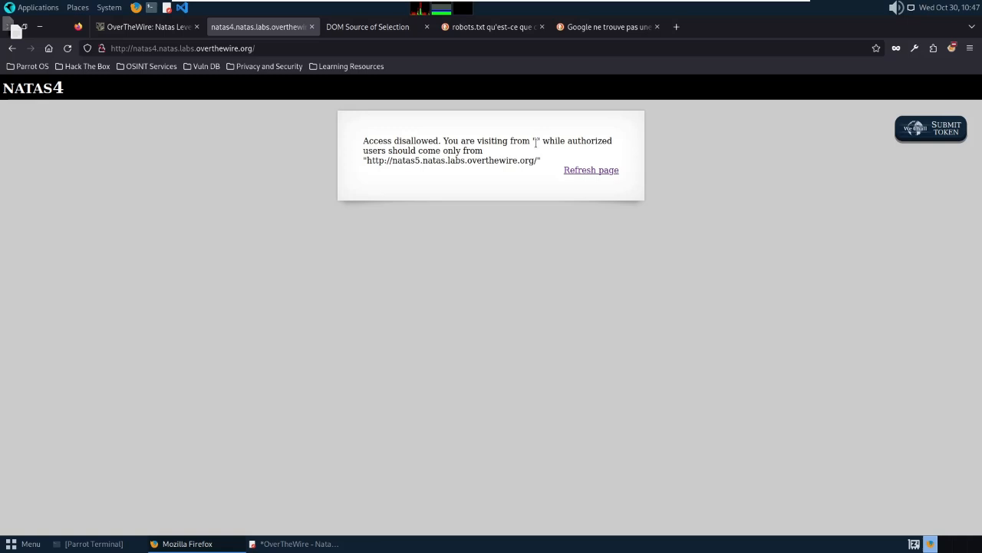
{"action": "double_click", "coordinate": [536, 141]}
{"action": "left_click", "coordinate": [592, 169]}
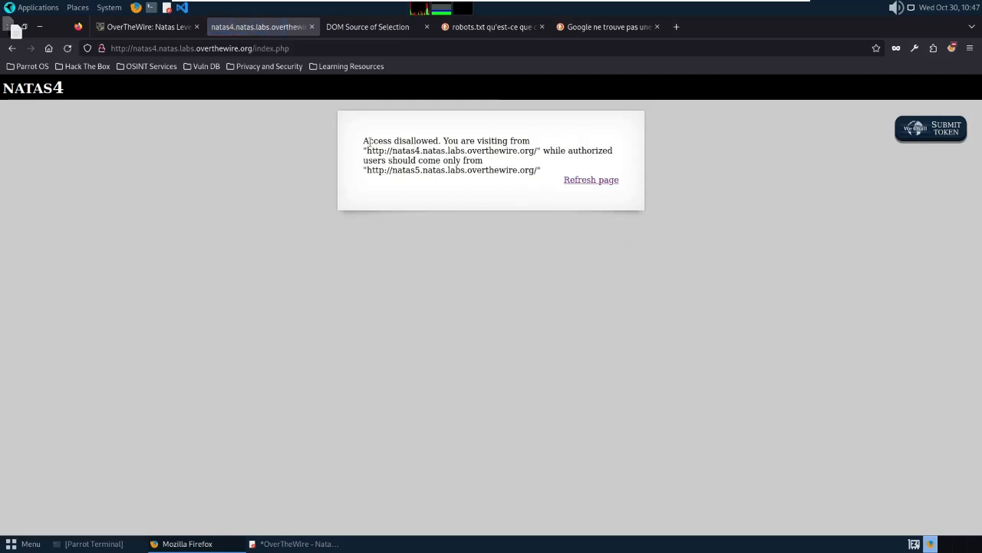
{"action": "left_click_drag", "start_coordinate": [363, 140], "coordinate": [438, 141]}
{"action": "left_click", "coordinate": [527, 136]}
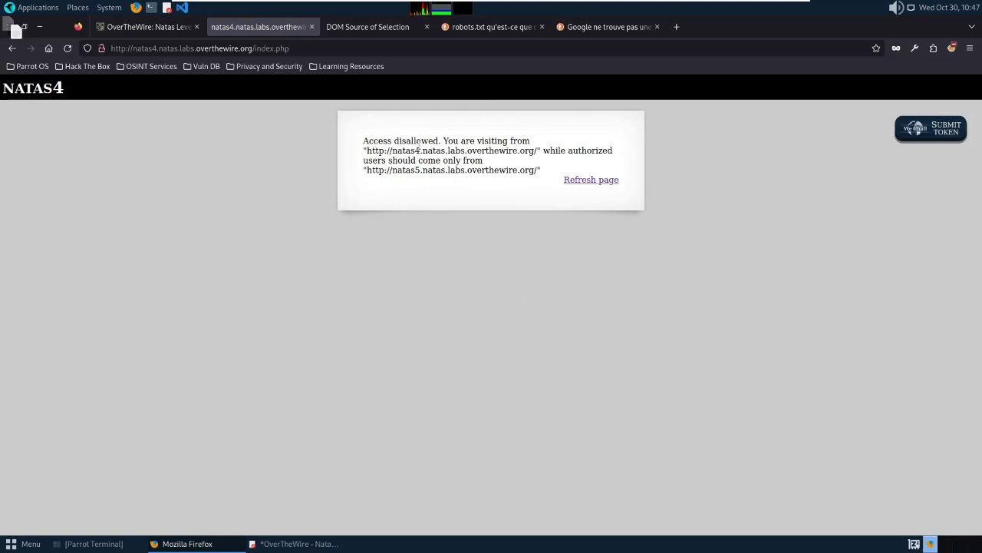
{"action": "double_click", "coordinate": [153, 48]}
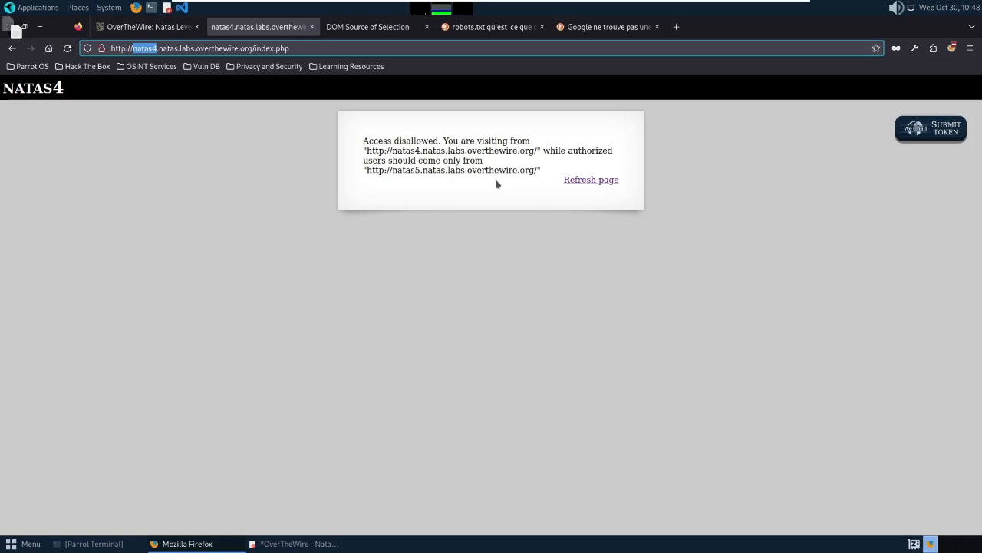
Launch BurpsuiteCE from Pentesting > Most Used Tools with a temporary project and default settings.
{"action": "left_click", "coordinate": [29, 9]}
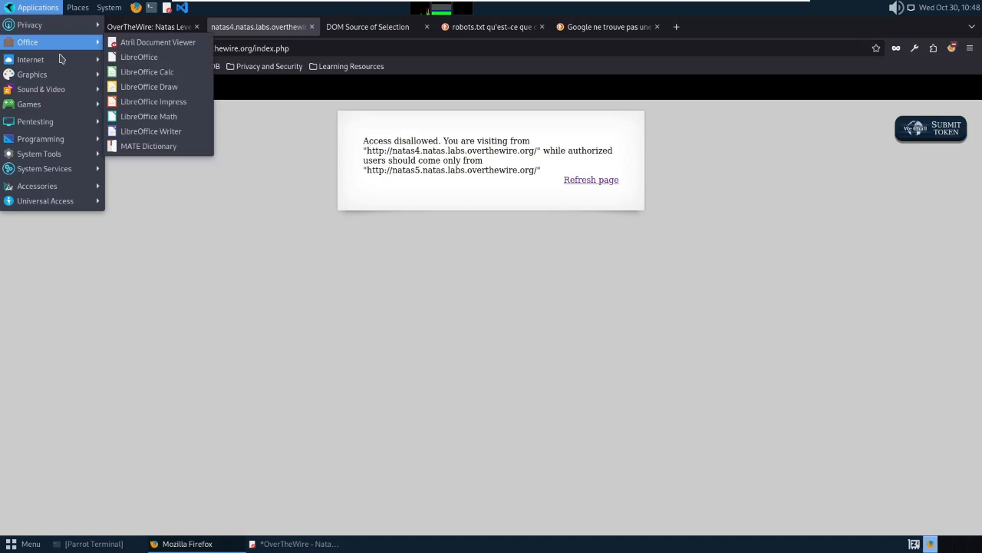
{"action": "mouse_move", "coordinate": [68, 123]}
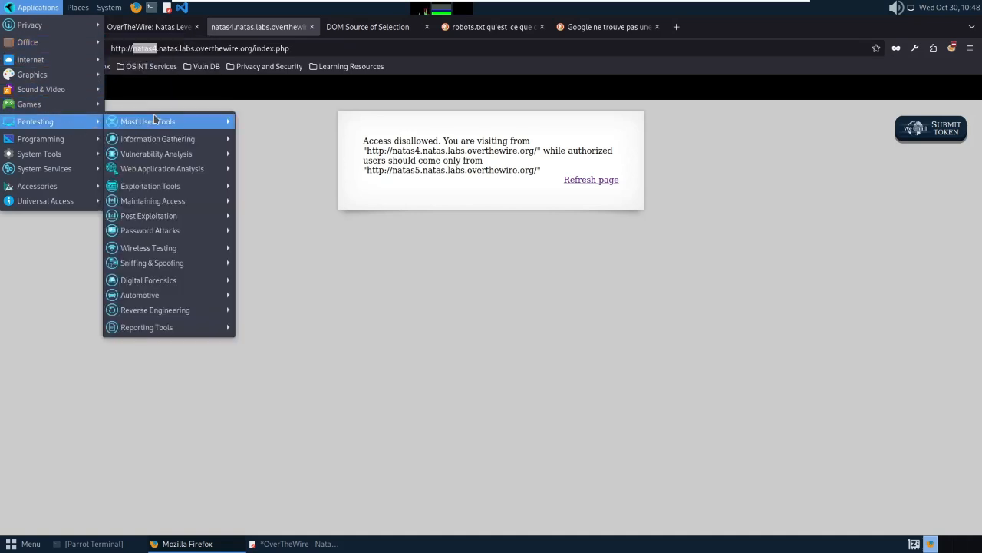
{"action": "mouse_move", "coordinate": [154, 120]}
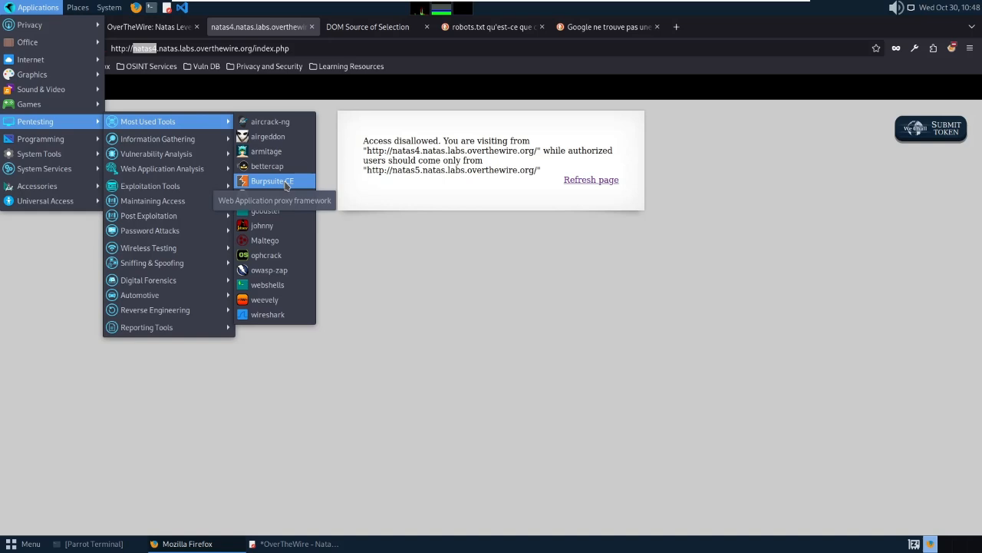
{"action": "left_click", "coordinate": [284, 182]}
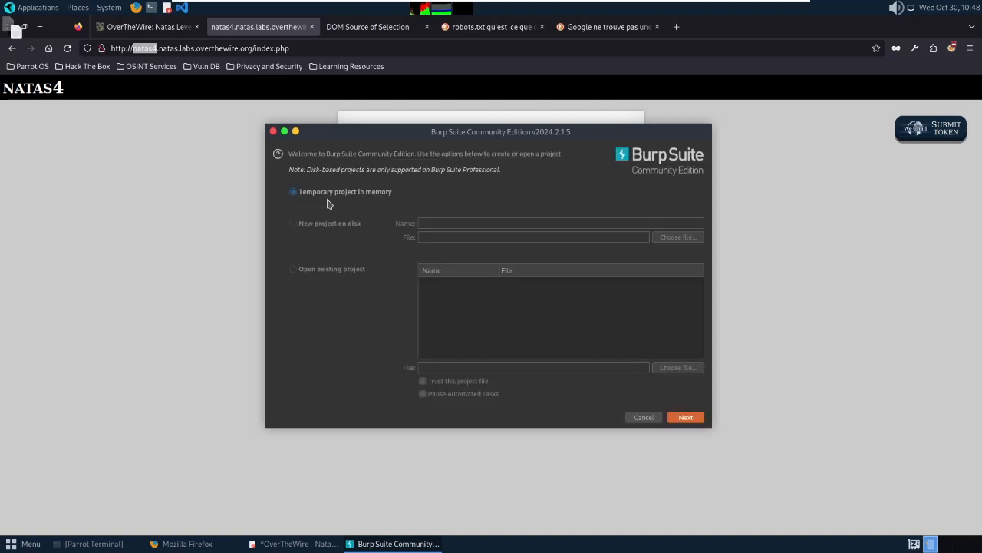
{"action": "left_click", "coordinate": [686, 422]}
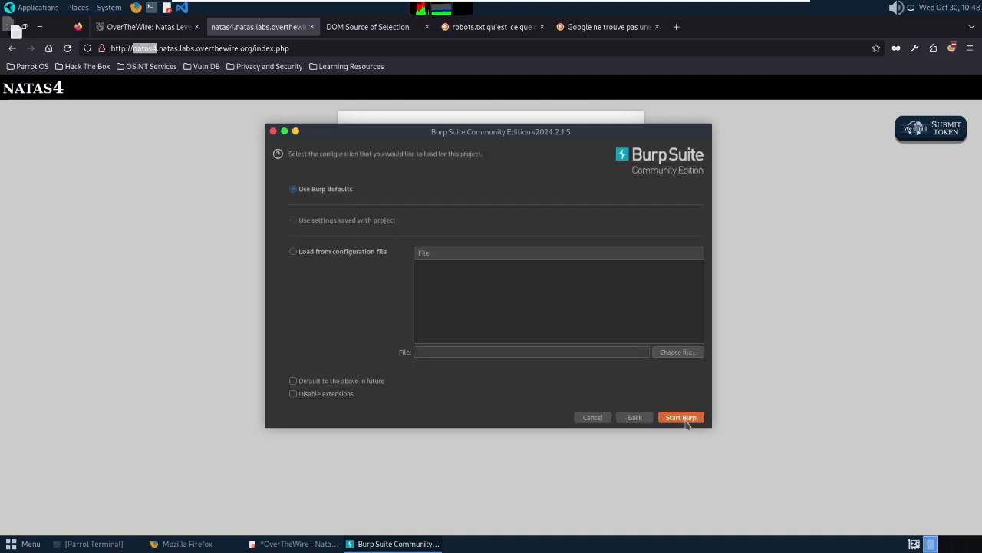
{"action": "left_click", "coordinate": [686, 421]}
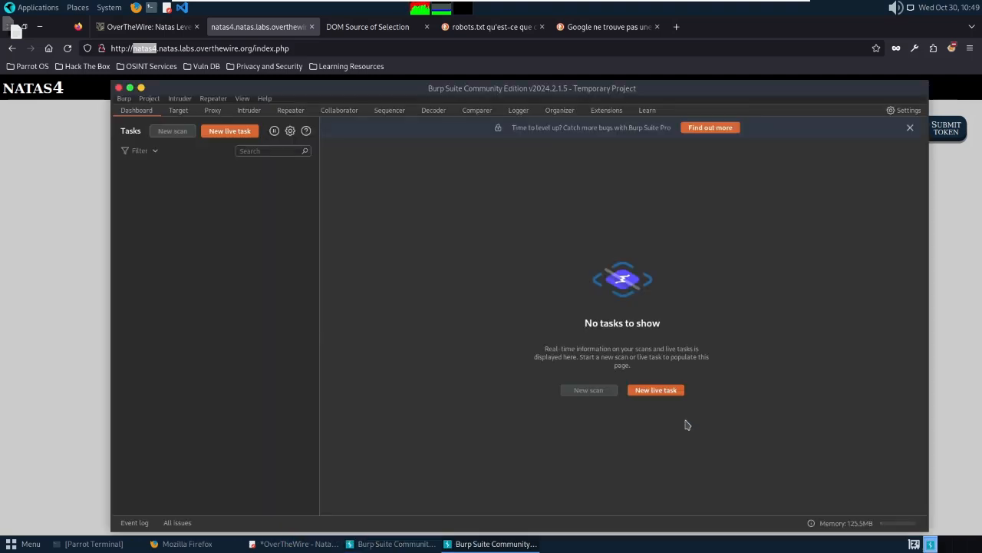
Show Burp's Proxy intercept view, then open FoxyProxy in Firefox.
{"action": "left_click", "coordinate": [210, 113]}
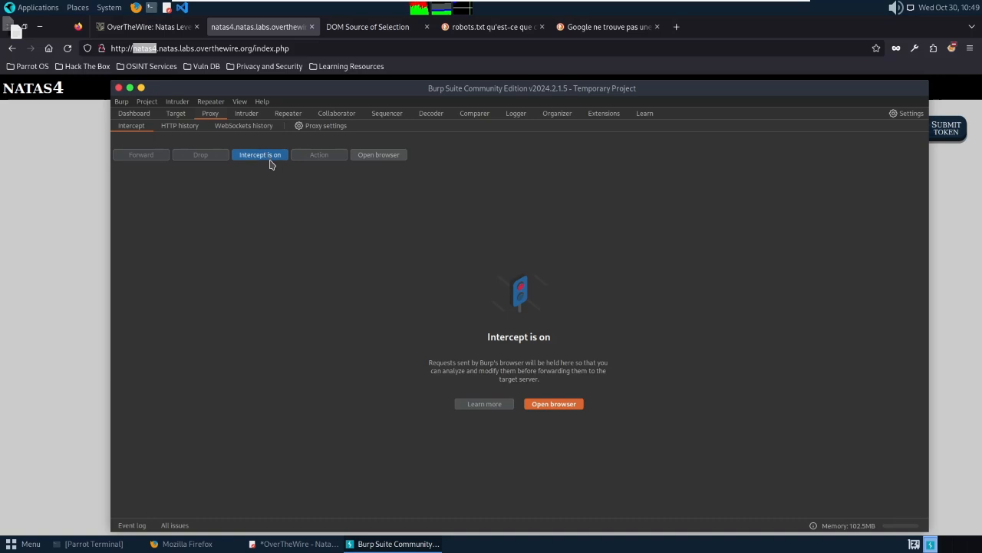
{"action": "left_click", "coordinate": [75, 230]}
{"action": "left_click", "coordinate": [952, 48]}
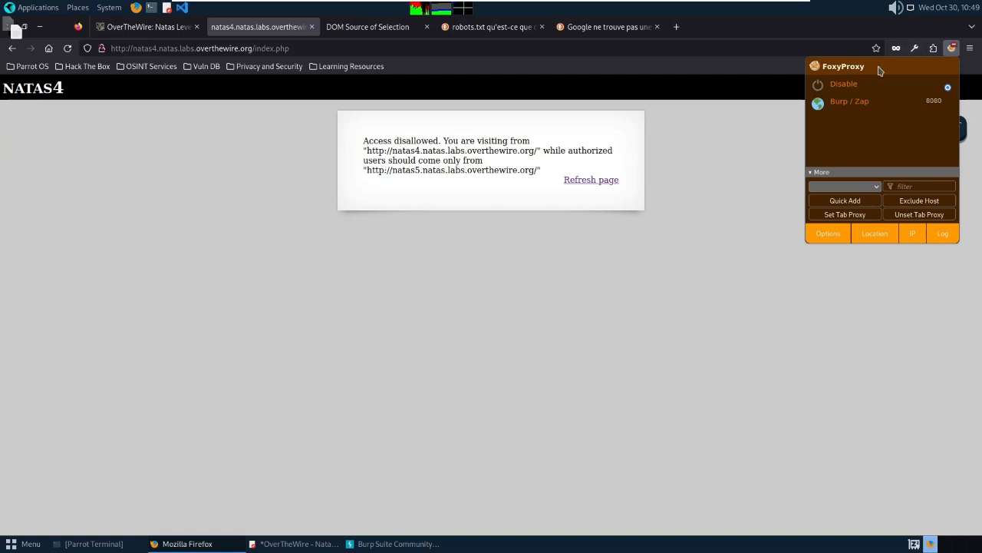
Switch FoxyProxy to the Burp / Zap profile on 8080 and refresh natas4.
{"action": "left_click", "coordinate": [858, 110]}
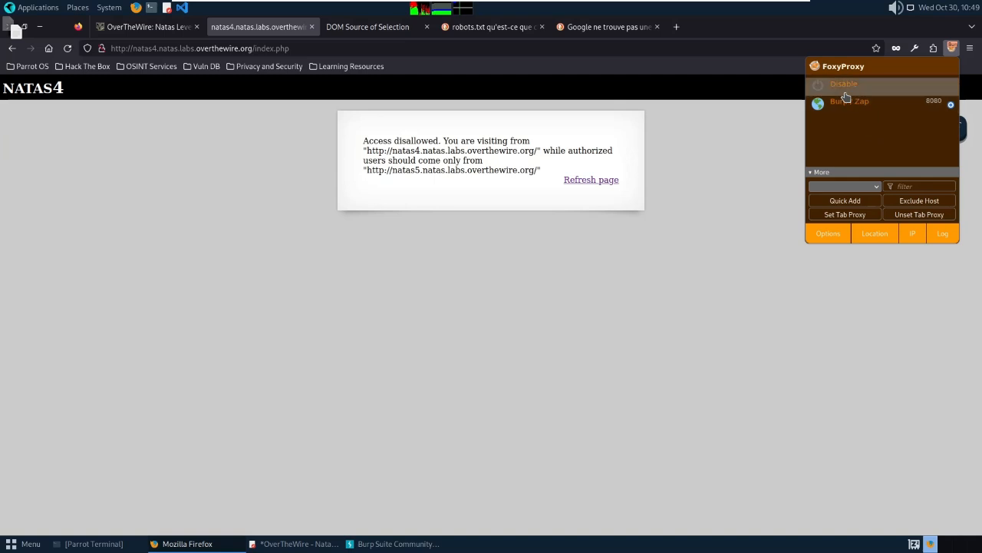
{"action": "left_click", "coordinate": [700, 195]}
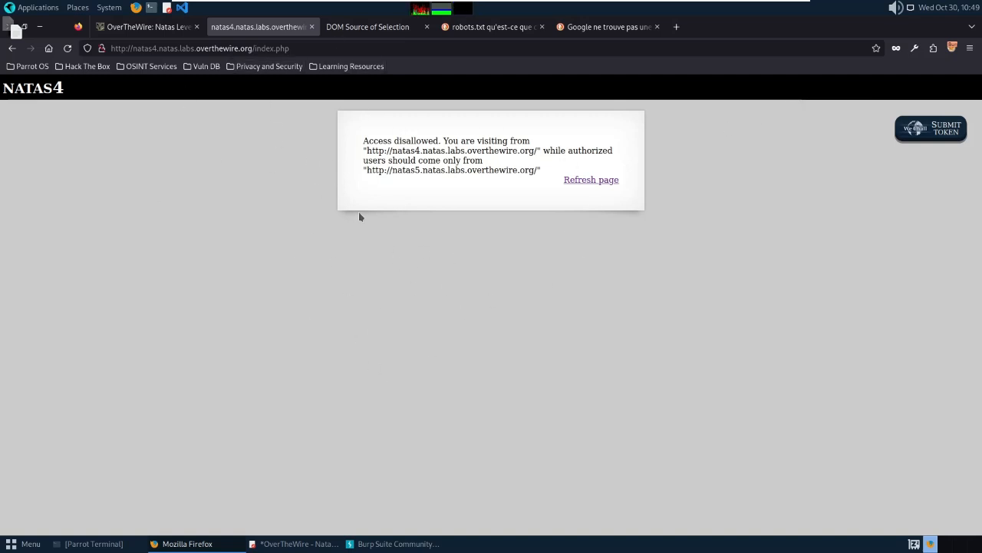
{"action": "left_click", "coordinate": [585, 183]}
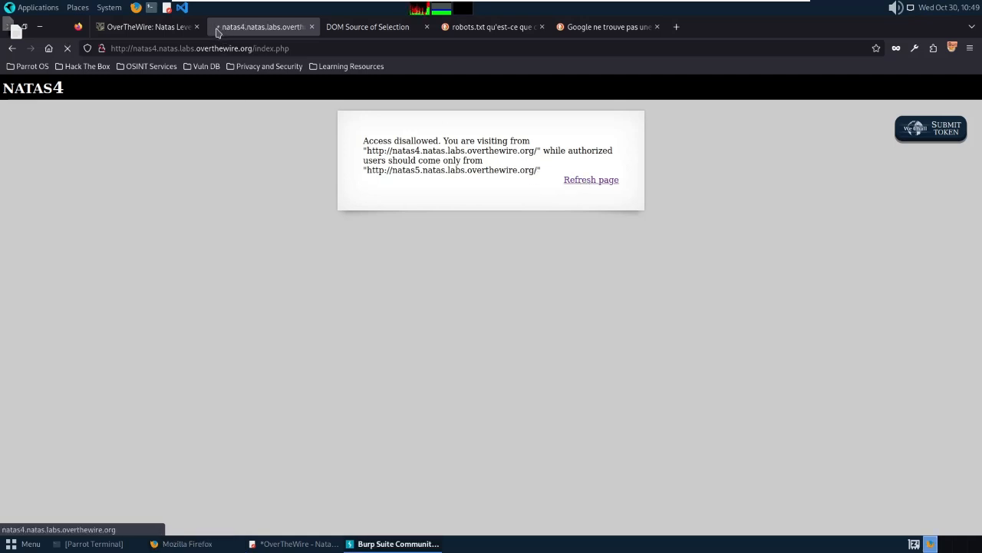
Restore the Burp window holding the intercepted GET /index.php request and maximize it.
{"action": "left_click", "coordinate": [370, 546]}
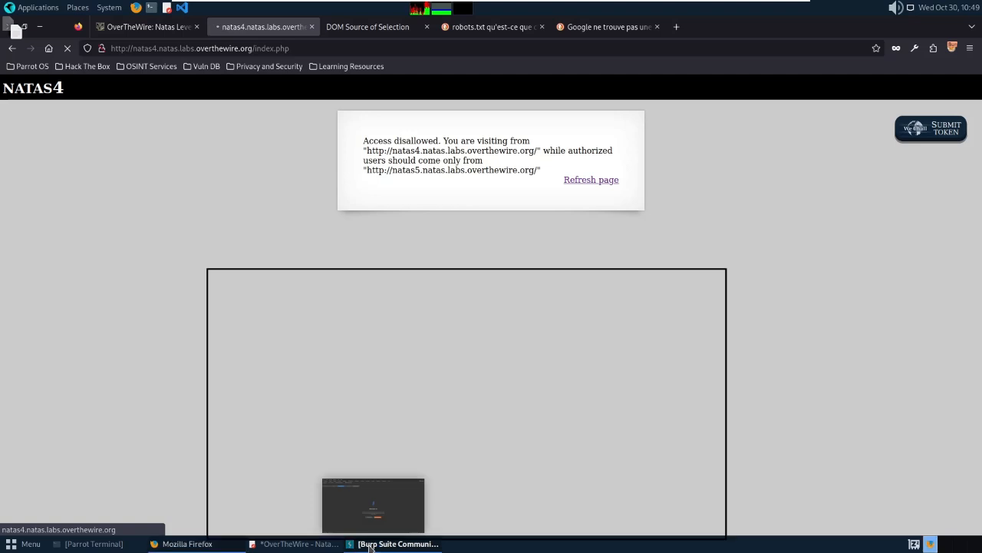
{"action": "left_click", "coordinate": [370, 547]}
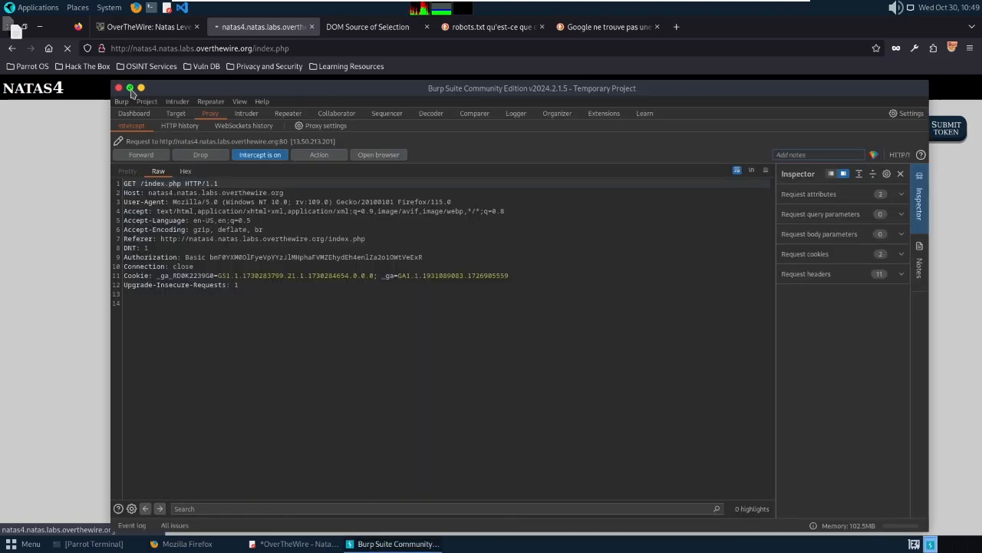
{"action": "left_click", "coordinate": [130, 89]}
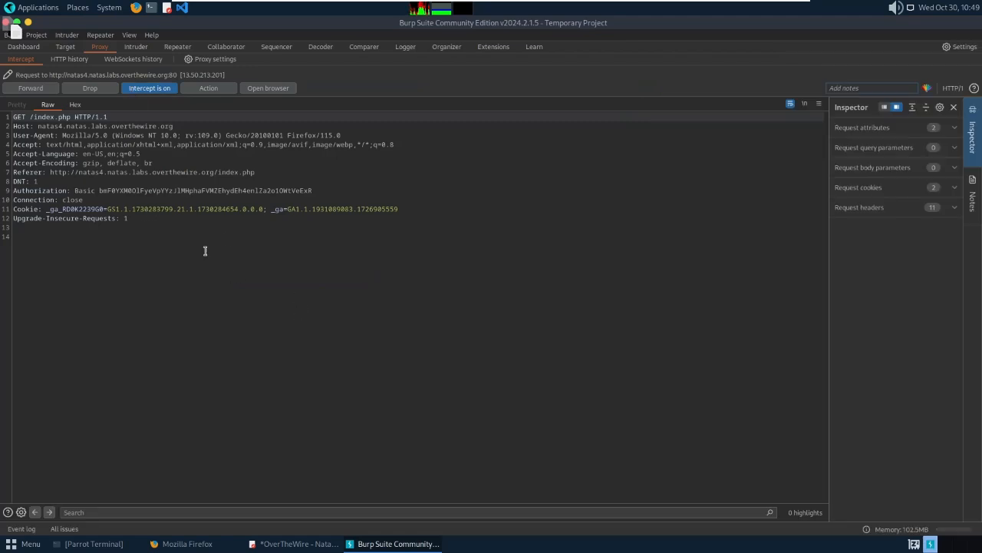
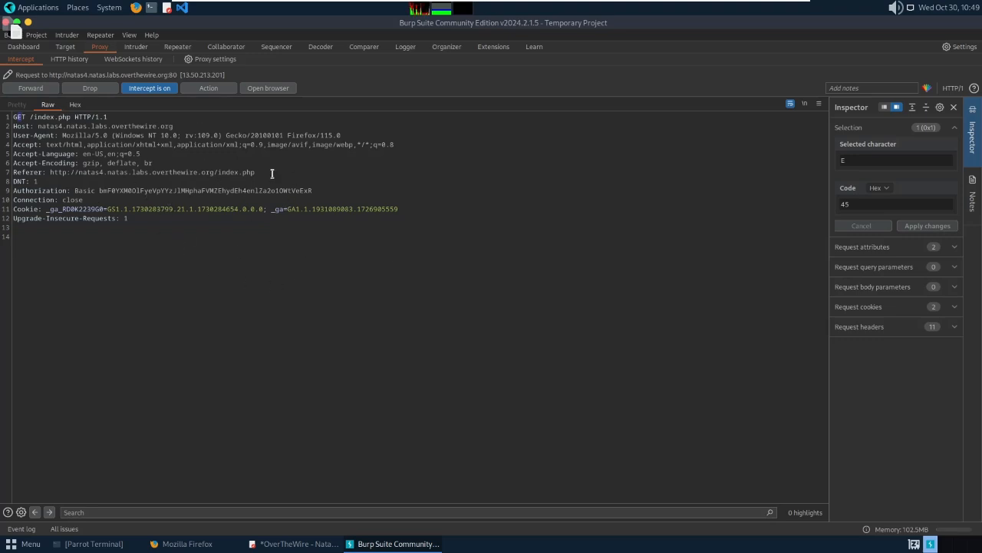
Forward the held natas4 GET /index.php request and check the 'Access disallowed' page in Firefox.
{"action": "left_click", "coordinate": [29, 88]}
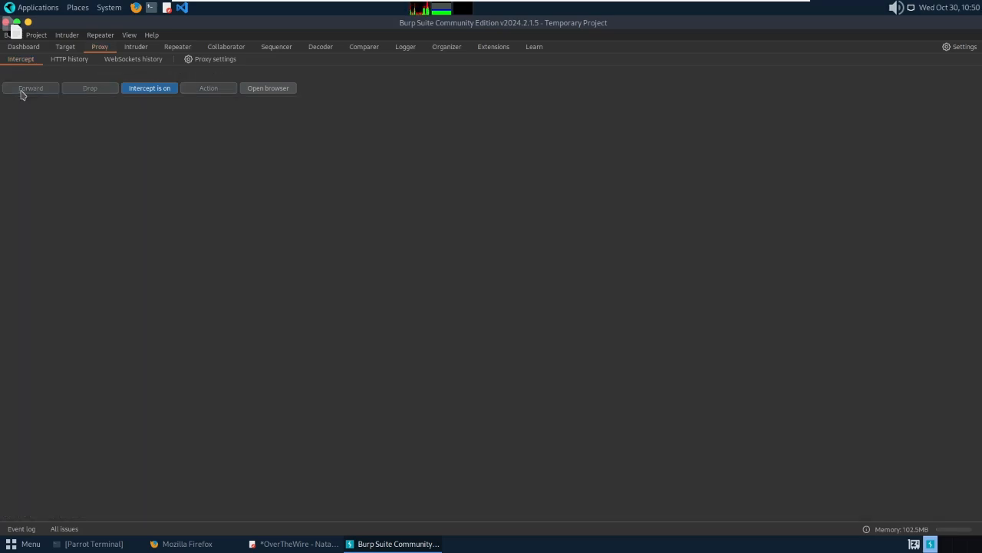
{"action": "left_click", "coordinate": [225, 510]}
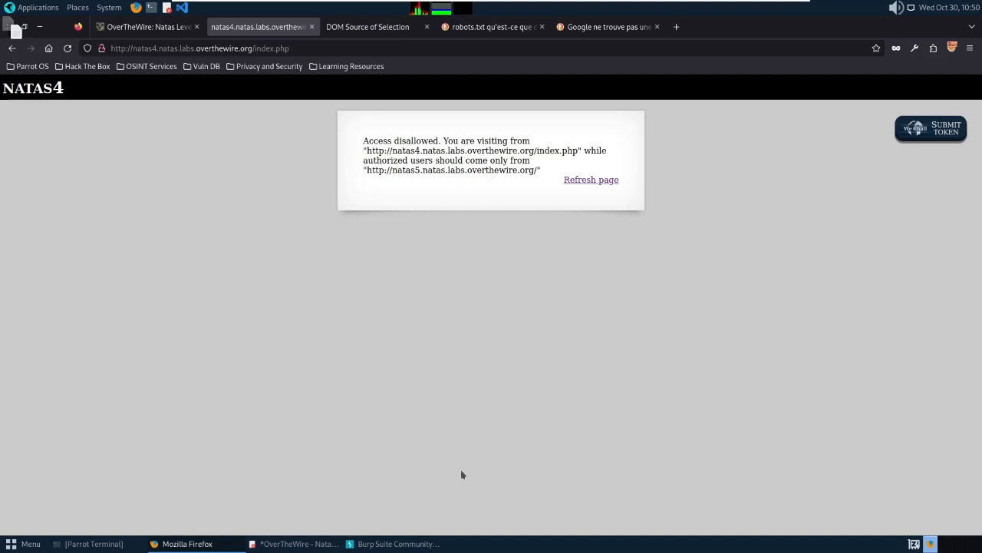
Refresh natas4 and view the new GET /index.php request with natas4 Referer held in Burp.
{"action": "left_click", "coordinate": [587, 182]}
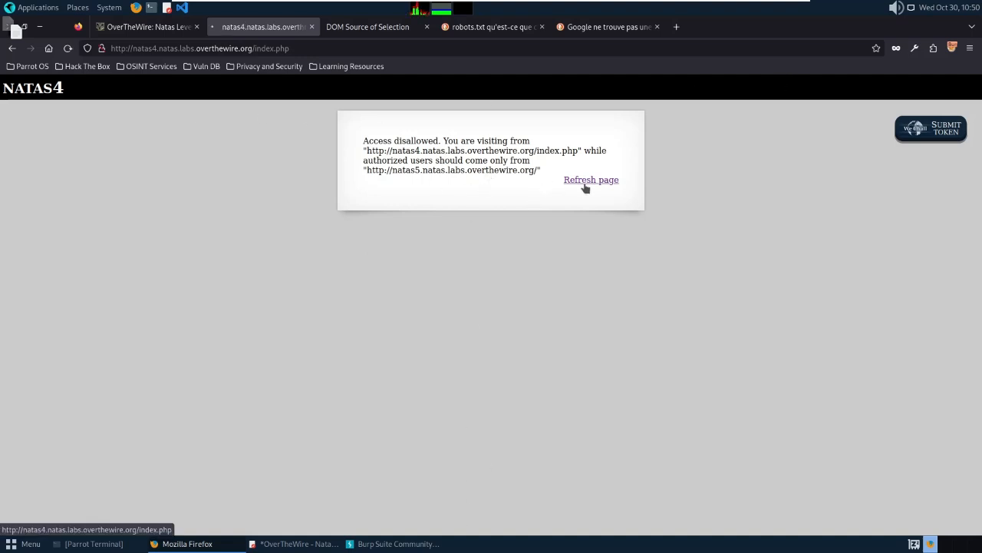
{"action": "left_click", "coordinate": [395, 543]}
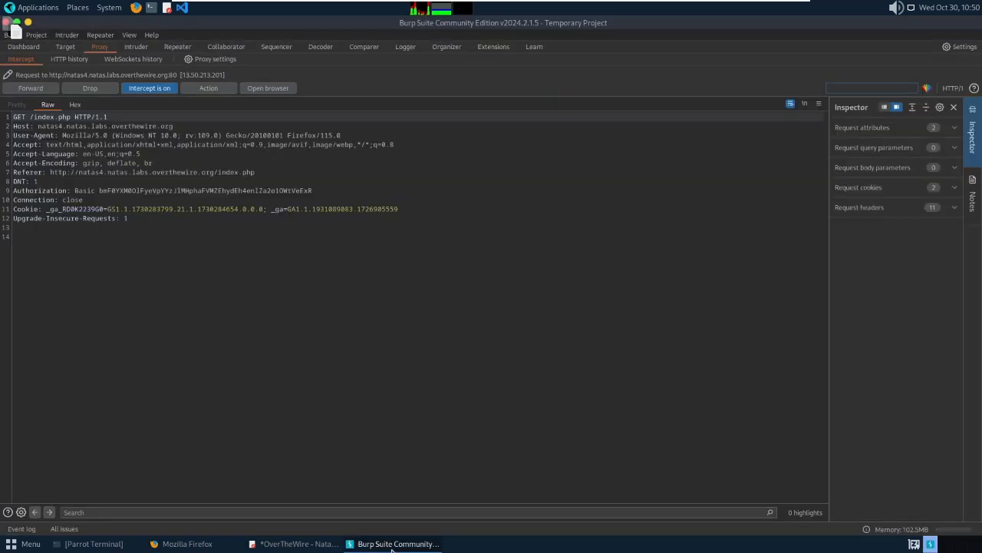
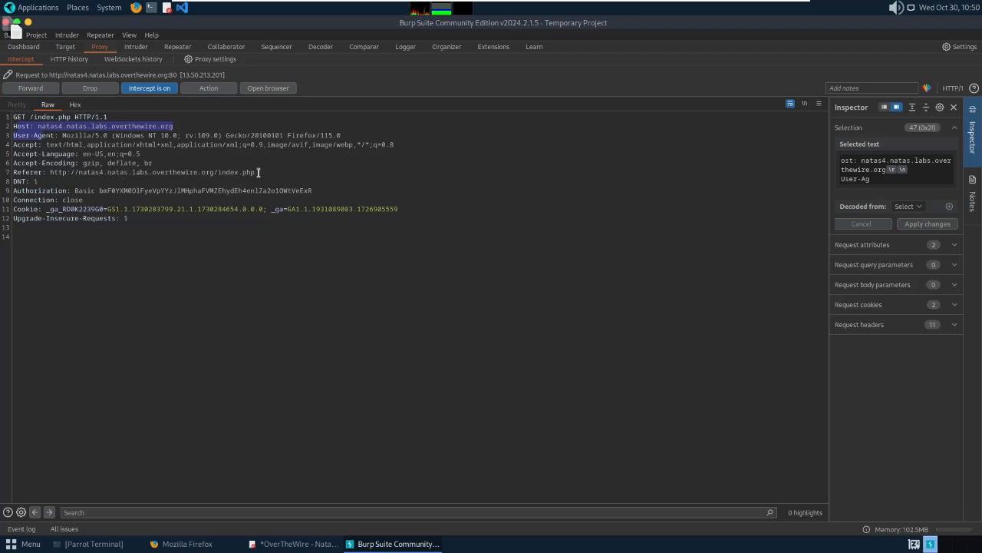
Send the held natas4 GET /index.php request to Repeater and view it there for editing.
{"action": "left_click_drag", "start_coordinate": [259, 172], "coordinate": [95, 172]}
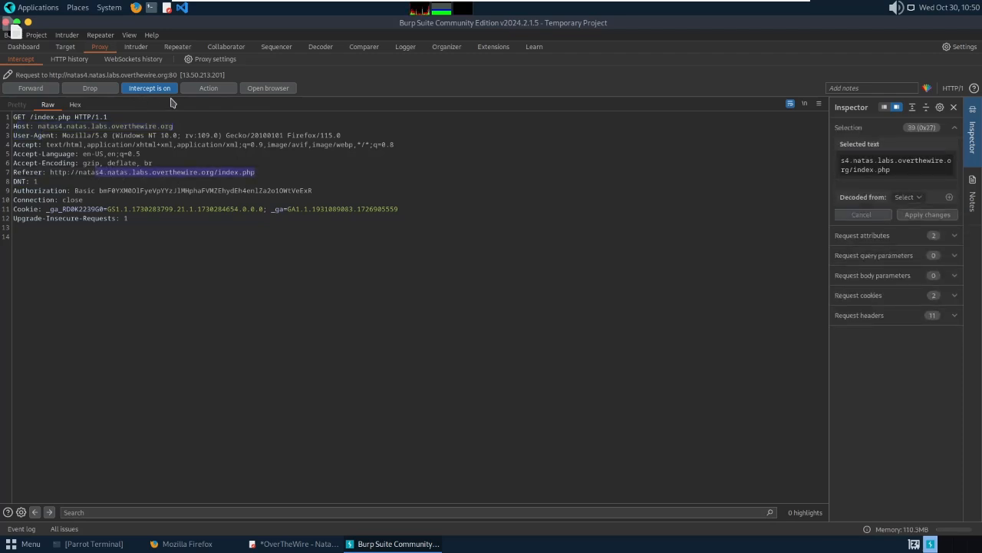
{"action": "left_click", "coordinate": [198, 91]}
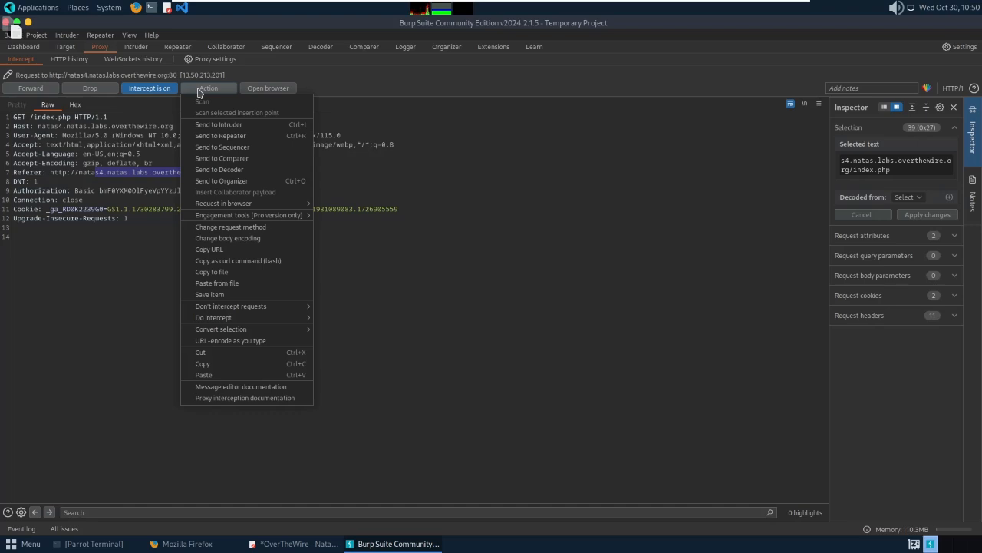
{"action": "left_click", "coordinate": [235, 136]}
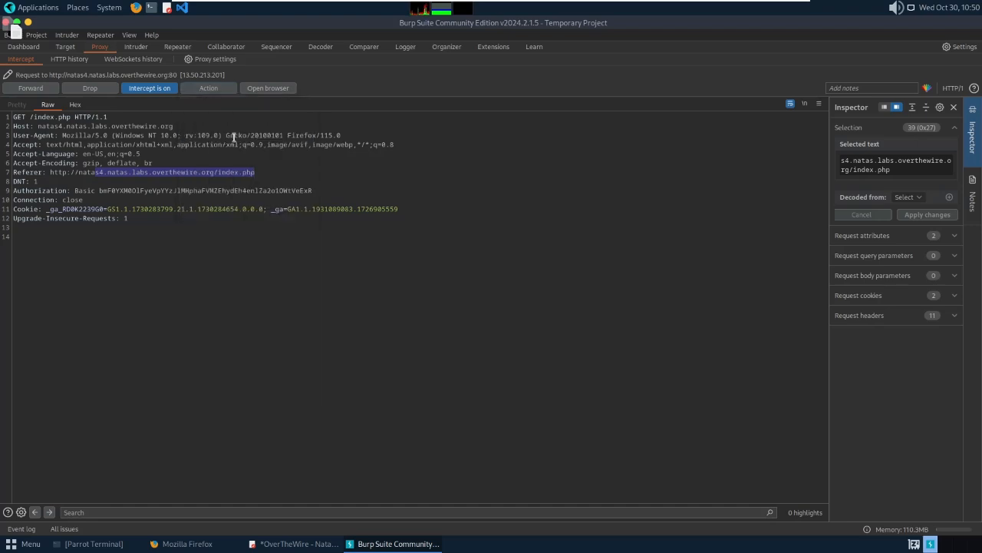
{"action": "left_click", "coordinate": [178, 48]}
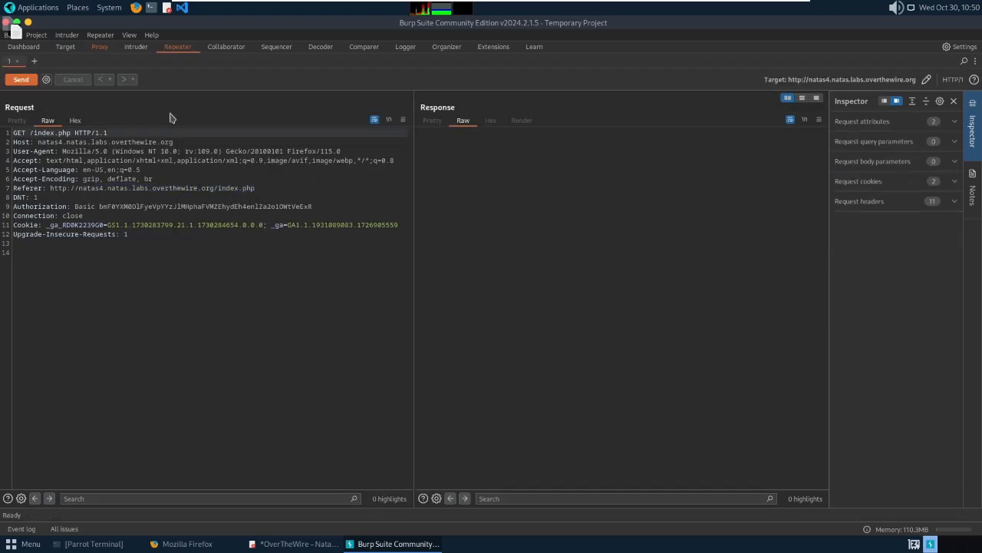
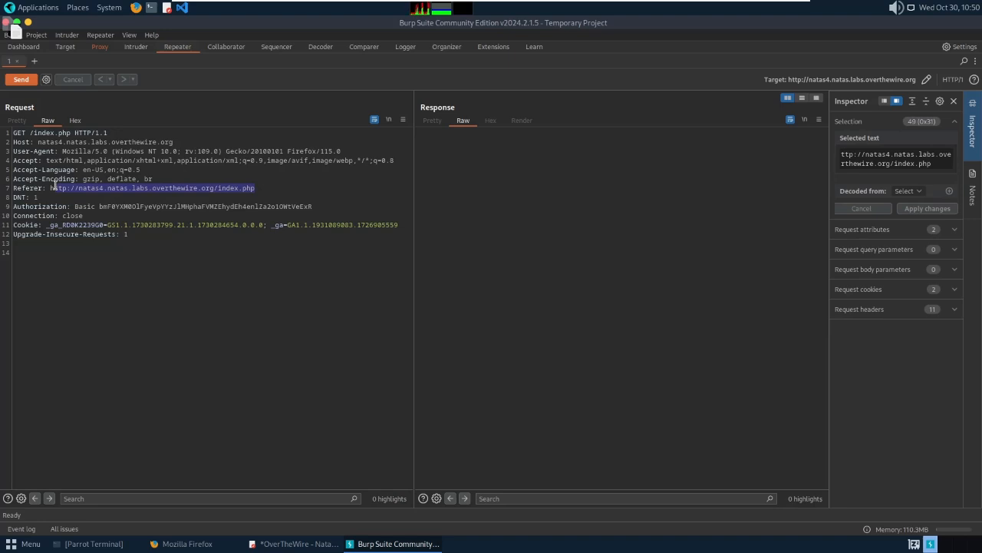
Replace the Referer header's URL value with 'test' in the Repeater request.
{"action": "key", "text": "BackSpace"}
{"action": "key", "text": "BackSpace"}
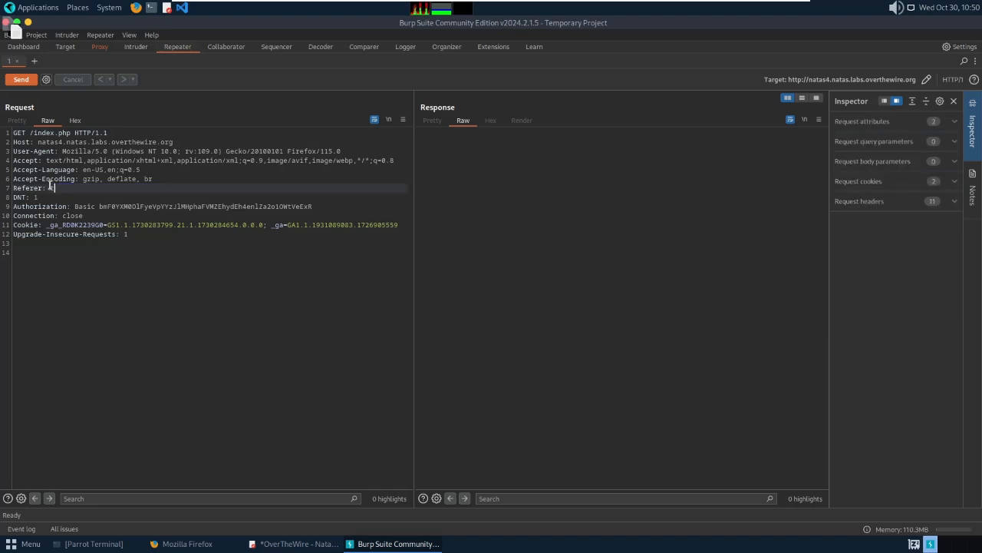
{"action": "type", "text": "test"}
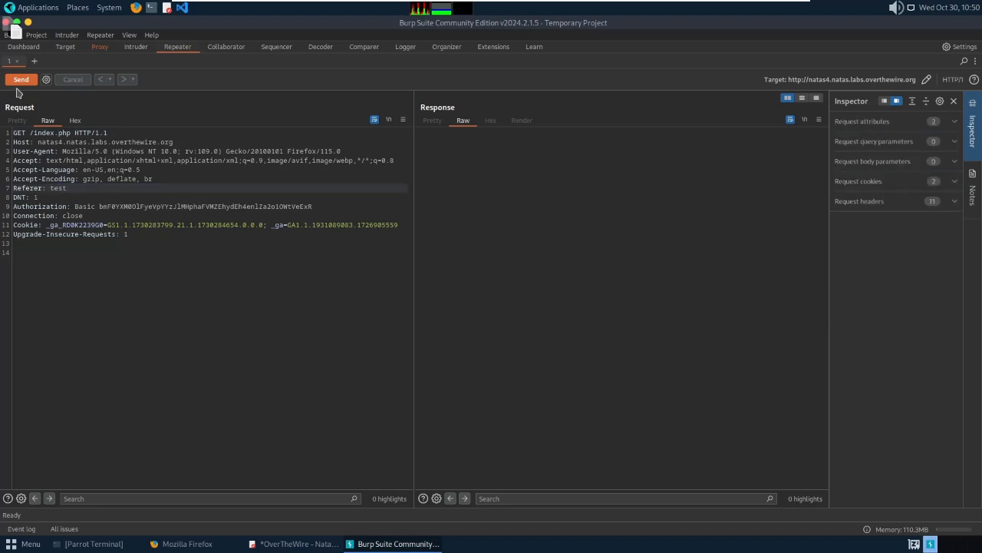
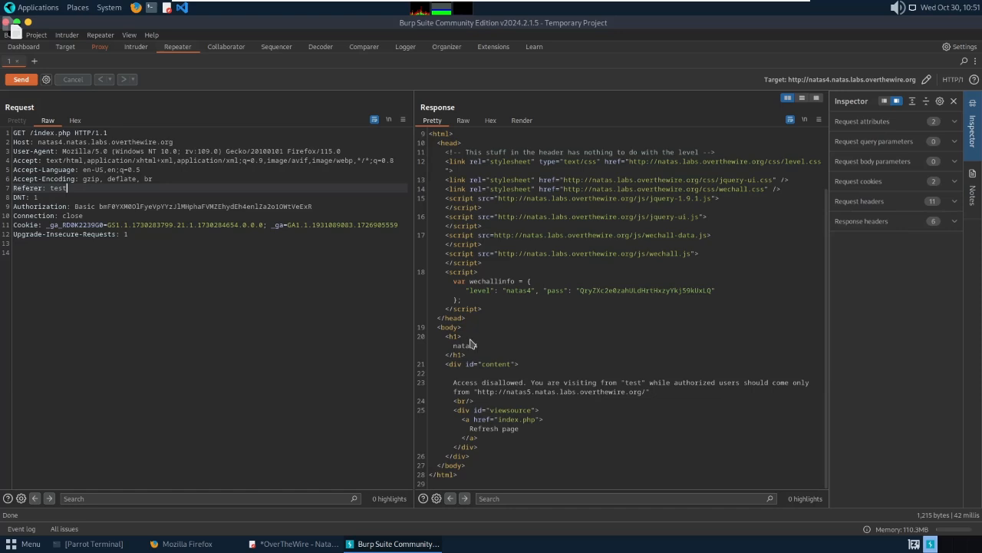
{"action": "left_click_drag", "start_coordinate": [477, 392], "coordinate": [647, 391]}
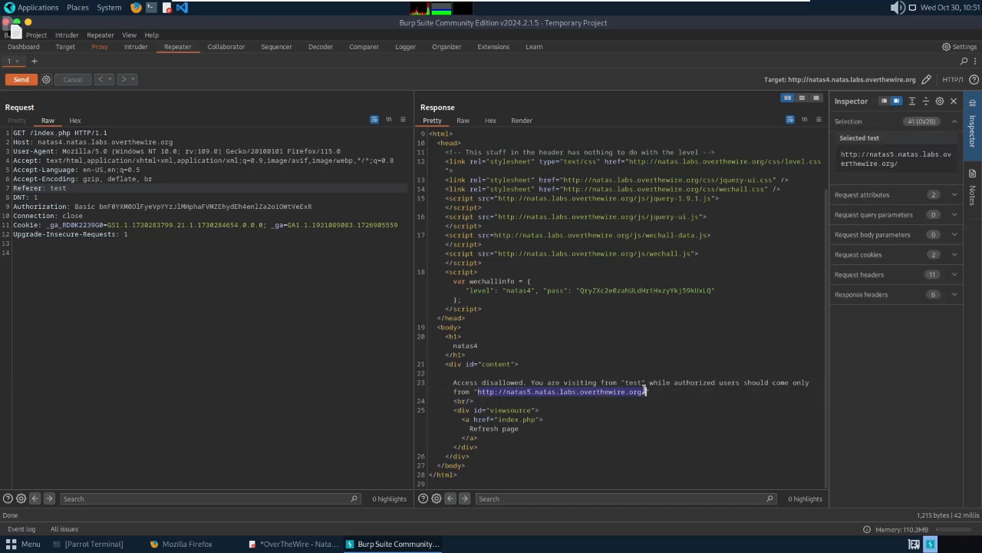
{"action": "right_click", "coordinate": [550, 391]}
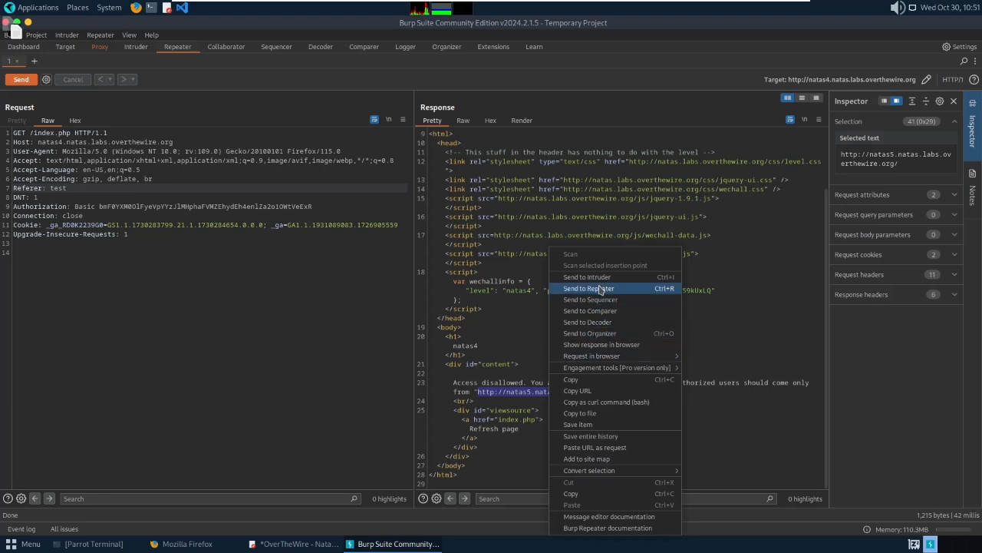
{"action": "left_click", "coordinate": [585, 380]}
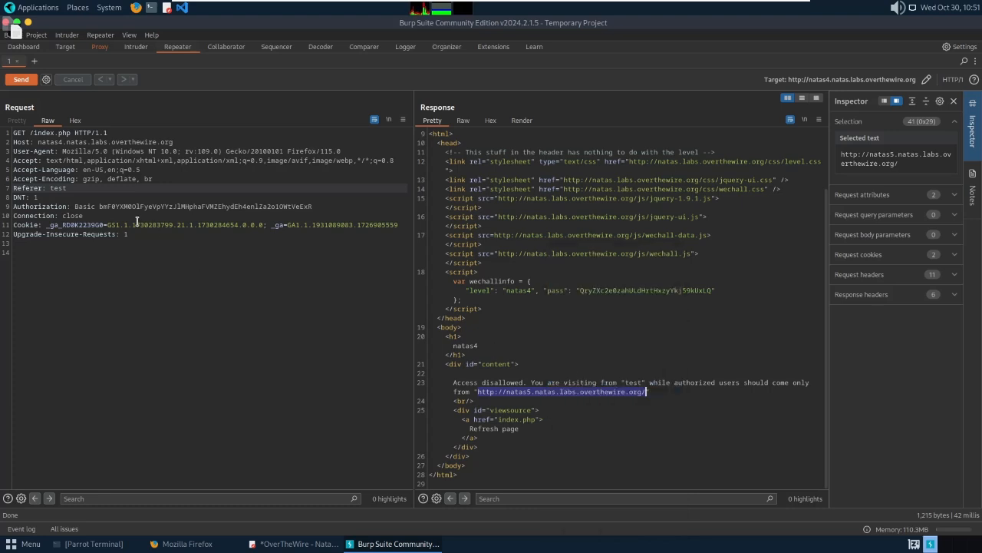
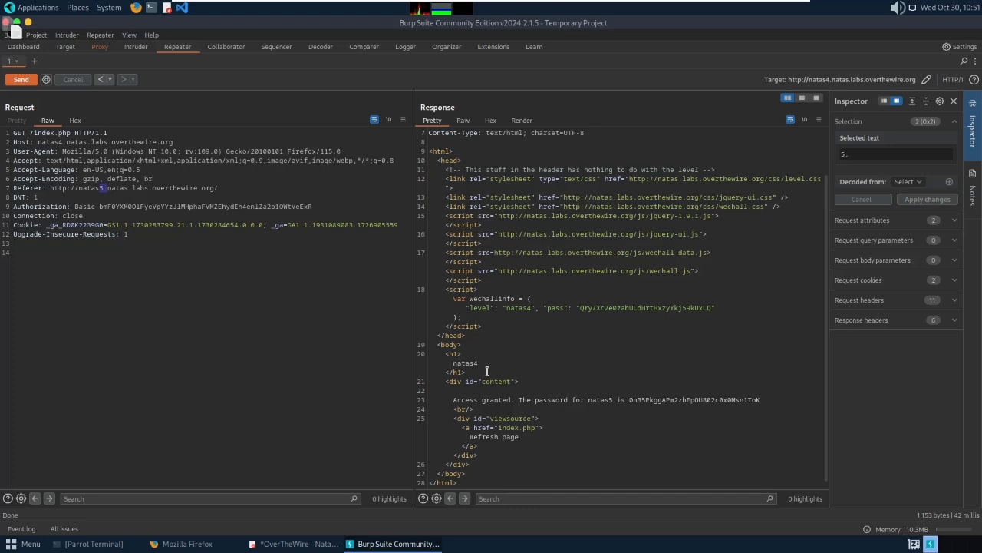
Copy the natas5 password from the Repeater response's 'Access granted' message.
{"action": "double_click", "coordinate": [650, 400]}
{"action": "key", "text": "ctrl+c"}
{"action": "right_click", "coordinate": [651, 400]}
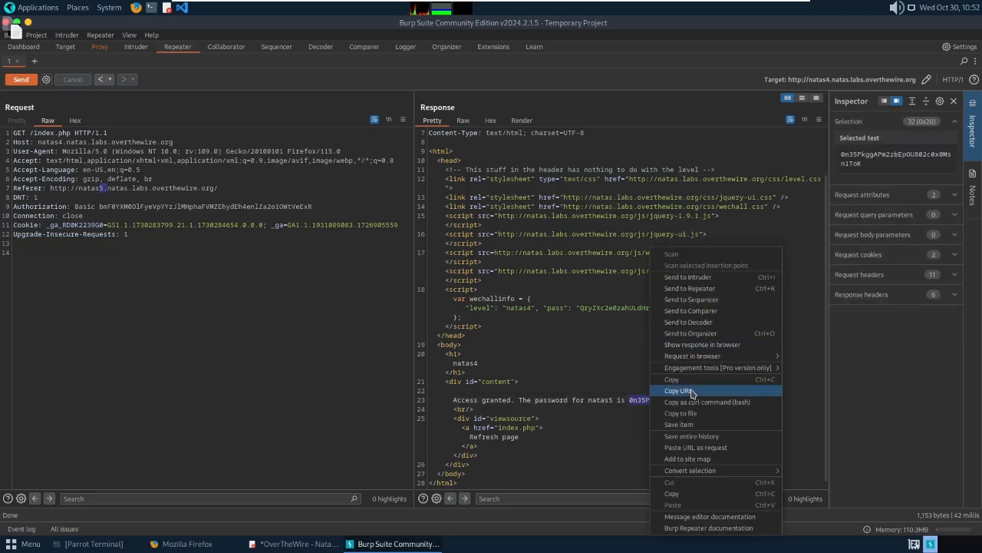
{"action": "left_click", "coordinate": [680, 379]}
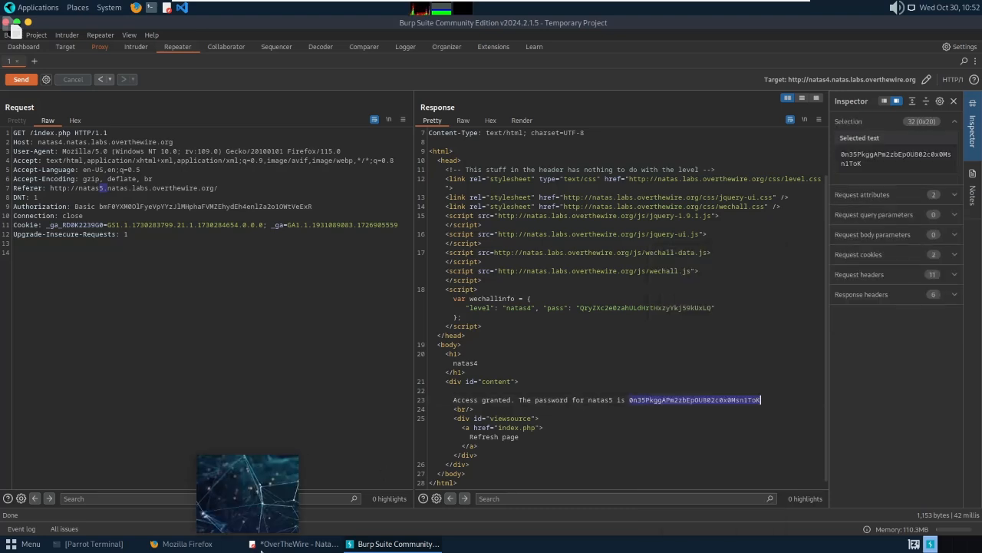
Paste the natas5 password after '4;' on line 5 in Pluma, save, and go back to Firefox.
{"action": "left_click", "coordinate": [294, 543]}
{"action": "left_click", "coordinate": [651, 213]}
{"action": "left_click", "coordinate": [651, 204]}
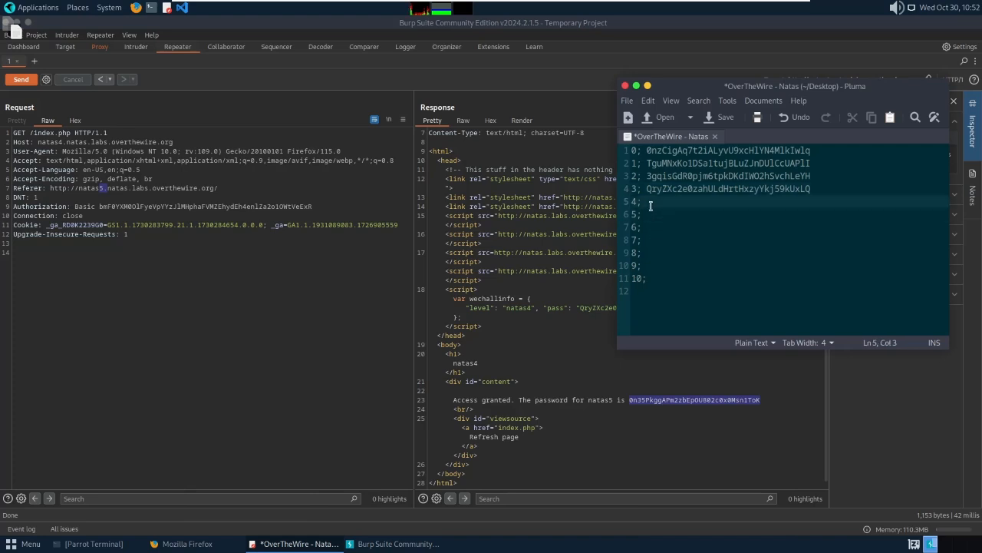
{"action": "key", "text": "ctrl+v"}
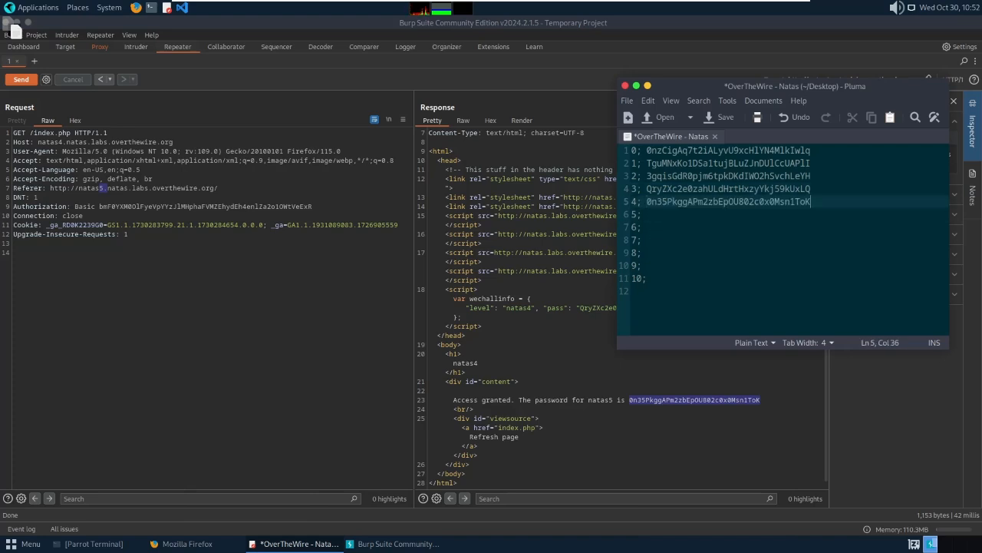
{"action": "key", "text": "ctrl+s"}
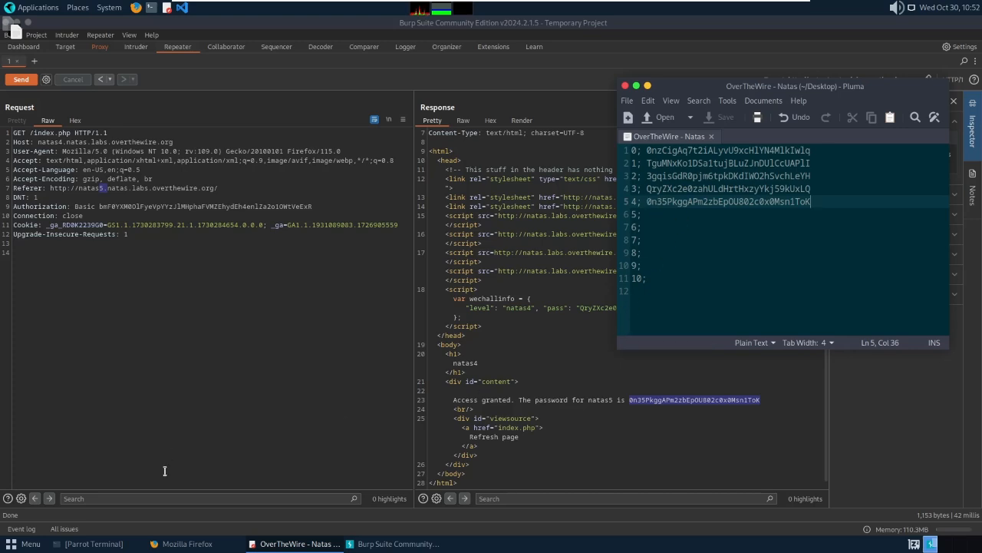
{"action": "left_click", "coordinate": [180, 543]}
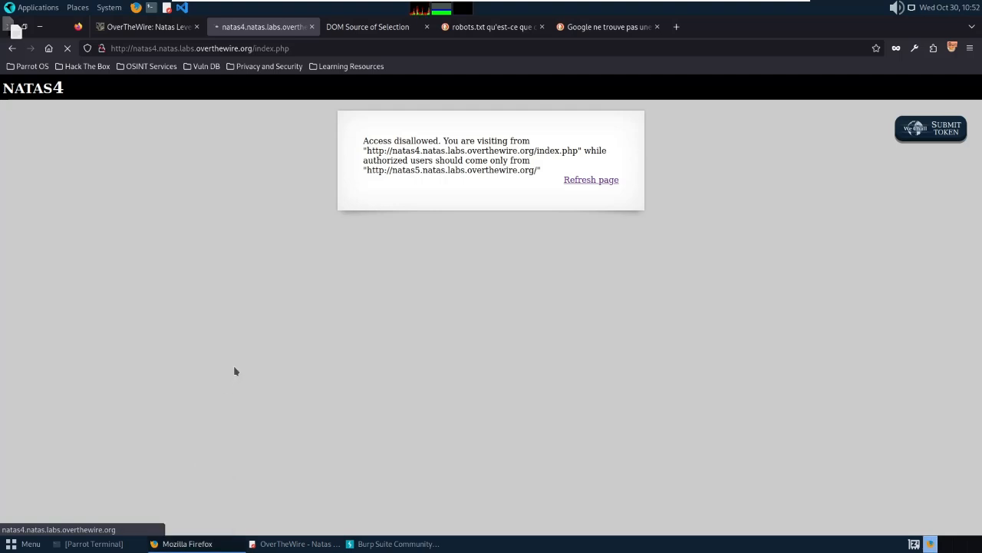